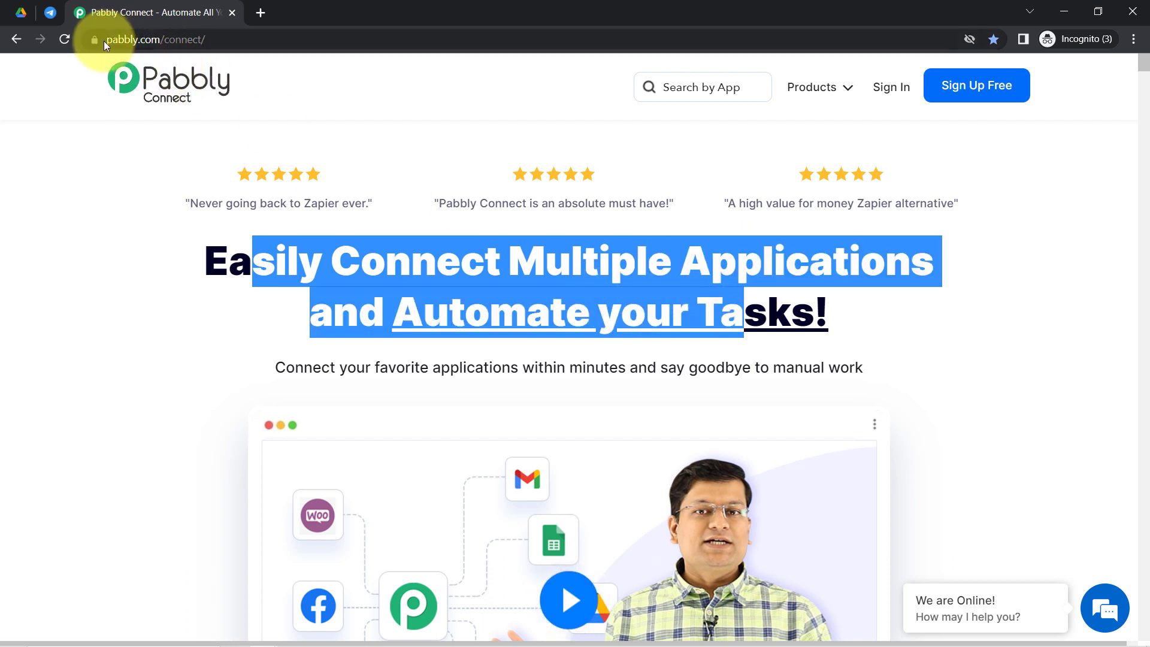
Sign in to the Pabbly account from the Pabbly Connect website
left_click(134, 43)
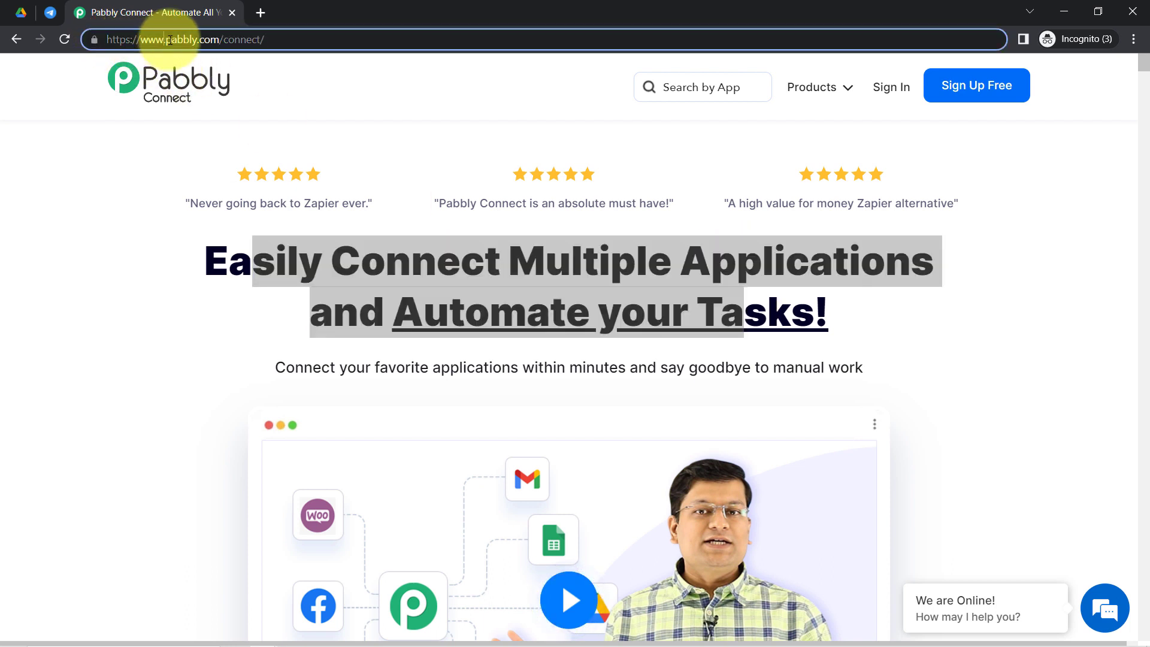
left_click_drag(165, 40, 334, 40)
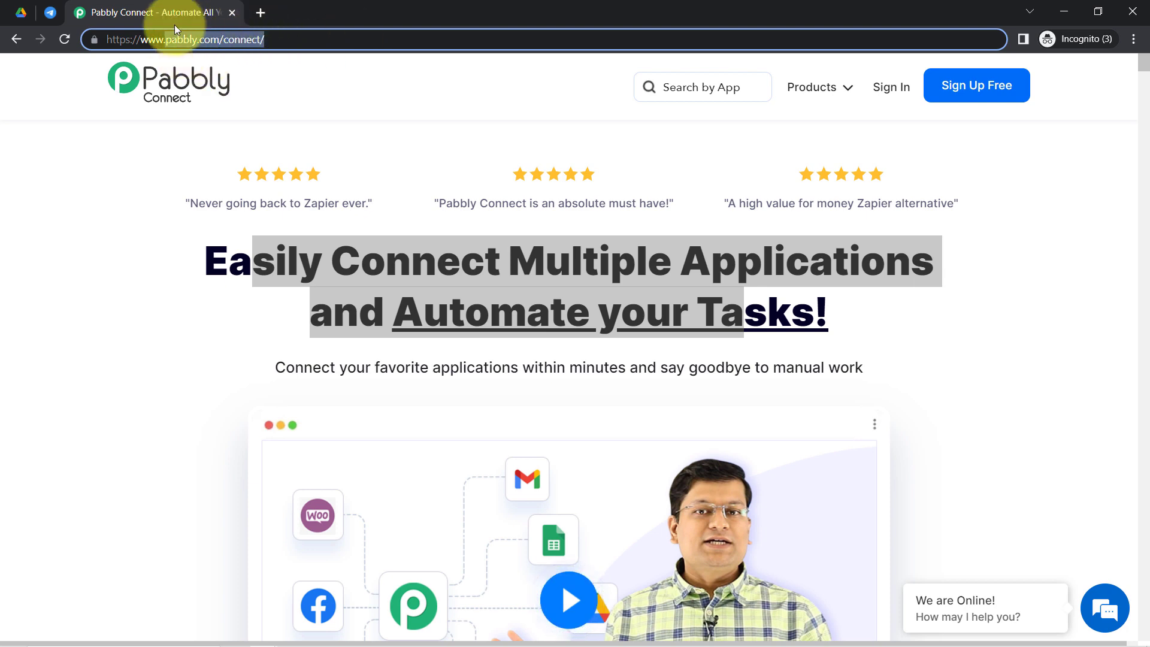
left_click(887, 86)
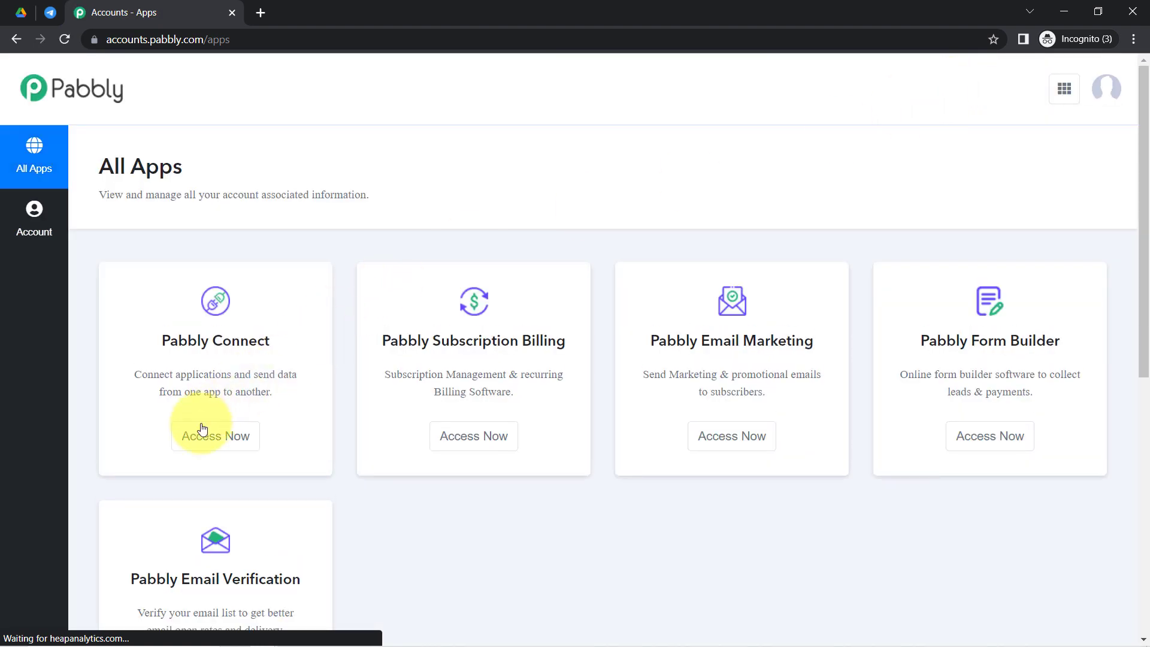
Launch Pabbly Connect from the account's All Apps page and switch to its dashboard
left_click(202, 431)
left_click(137, 6)
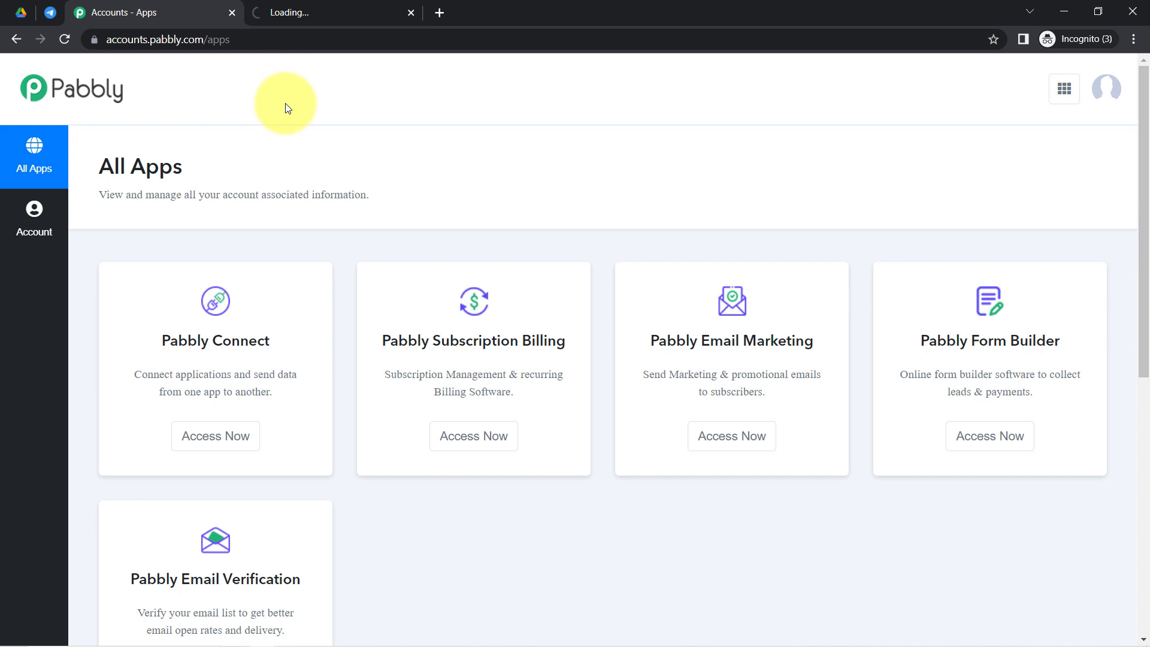
left_click_drag(176, 339, 262, 375)
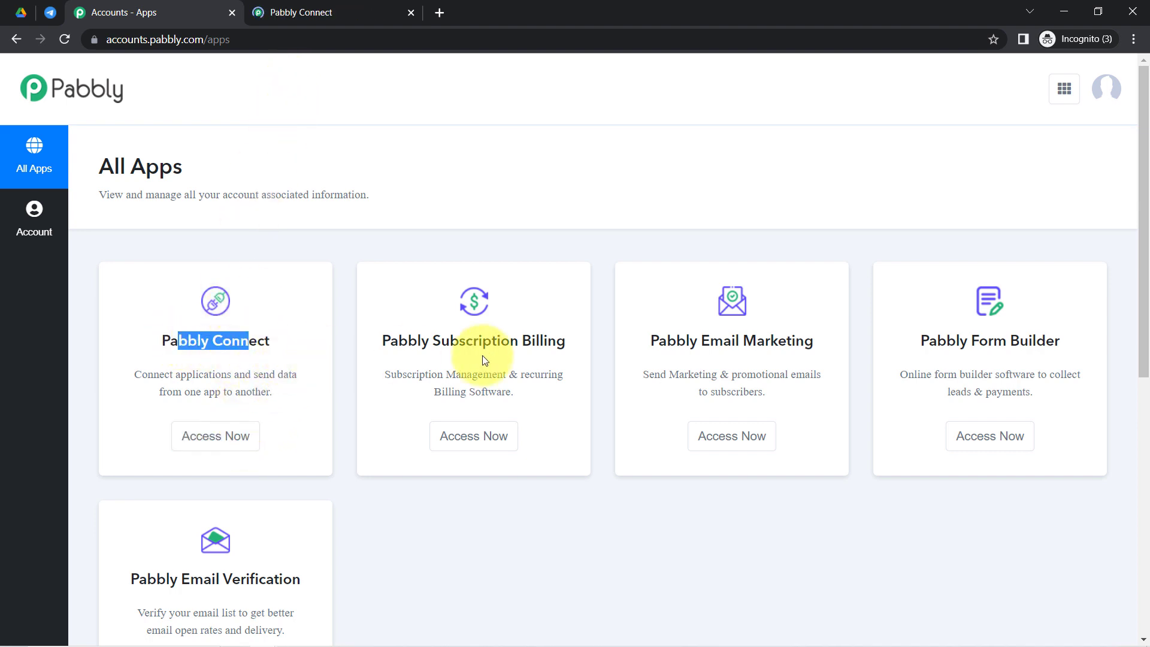
left_click(282, 12)
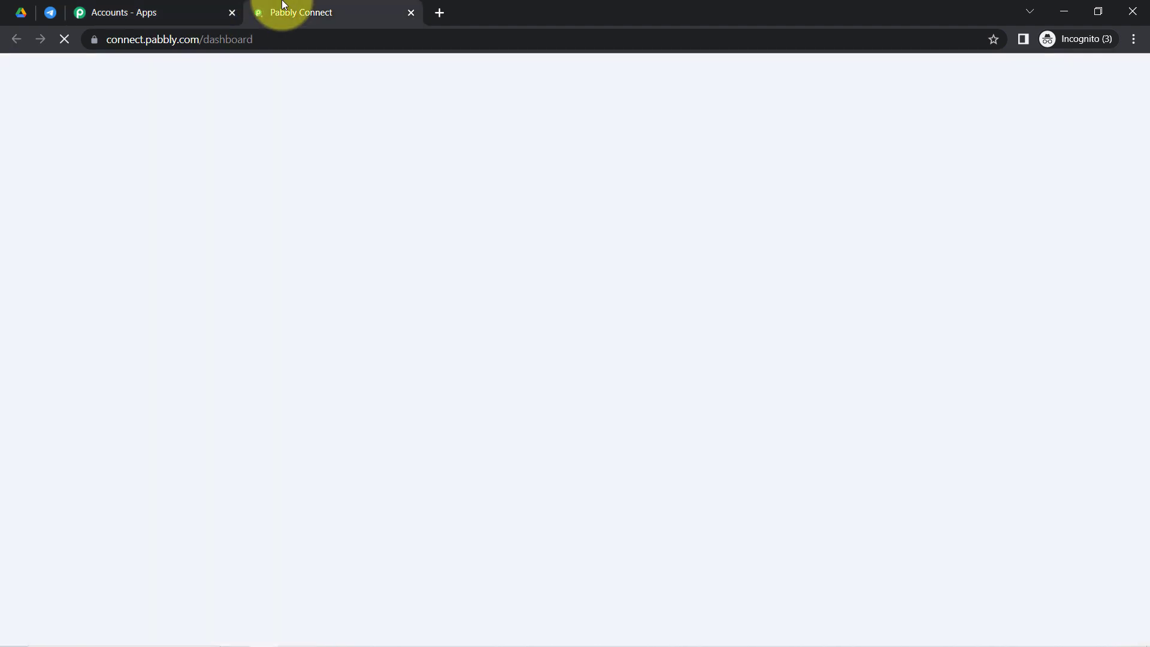
left_click_drag(132, 167, 329, 200)
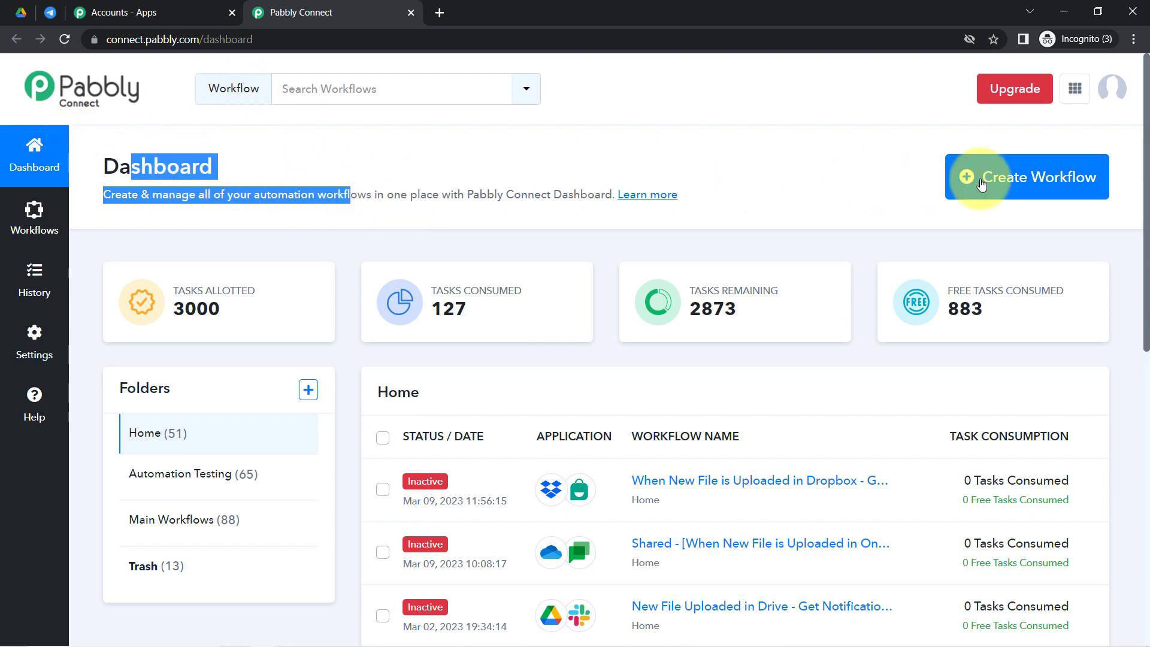
Create a workflow named "When File is Uploaded in Google Drive - Auto Receive Notification on Telegram", correcting the spelling of "Receive"
left_click(1019, 186)
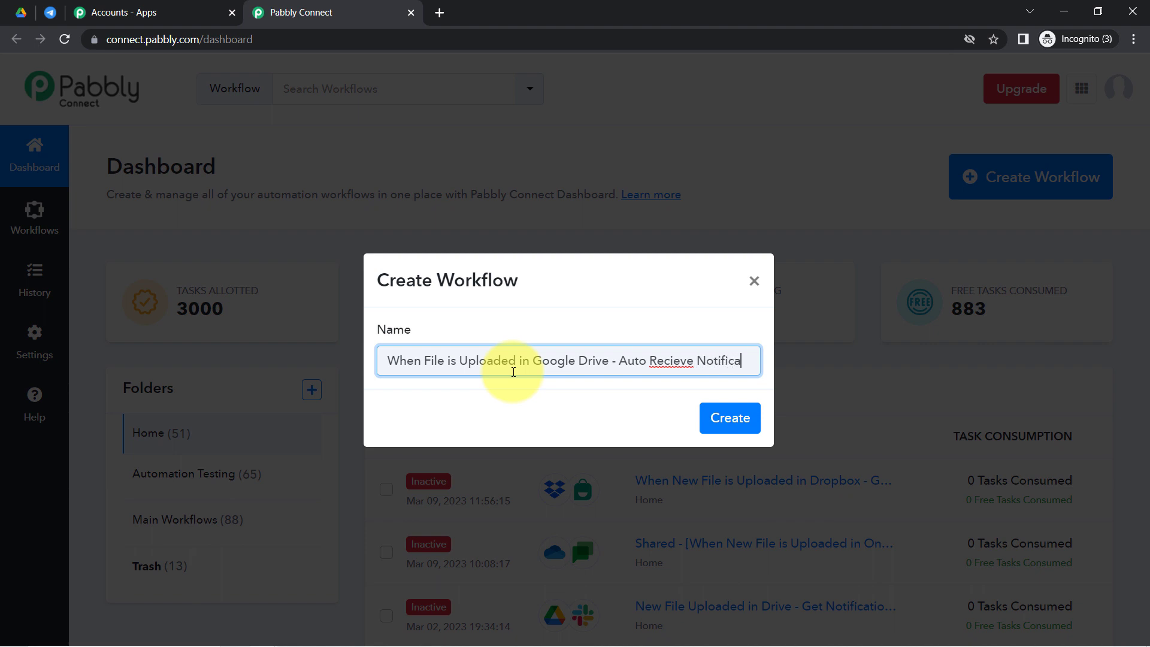
type("tion on ")
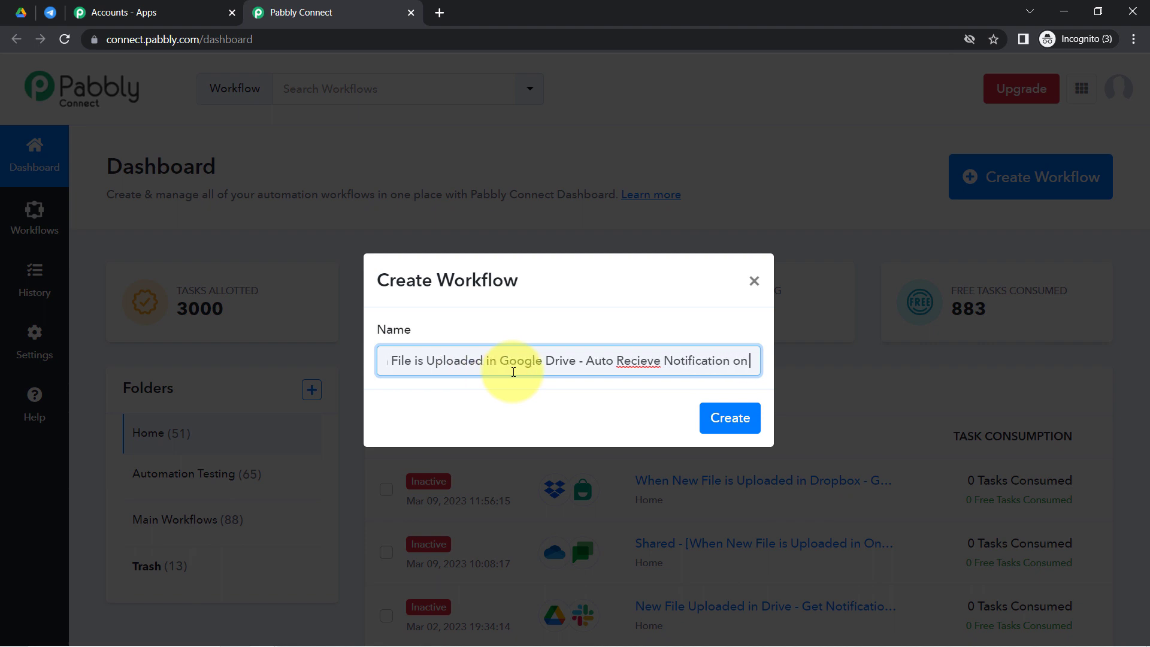
type("Telegram")
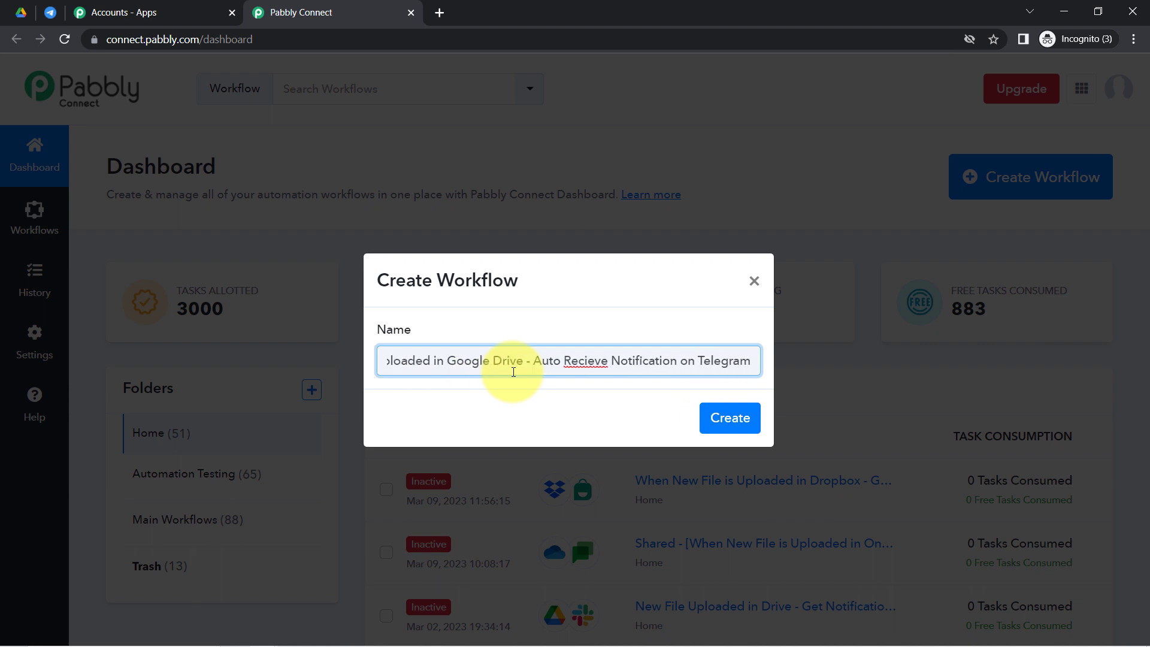
right_click(583, 364)
left_click(620, 376)
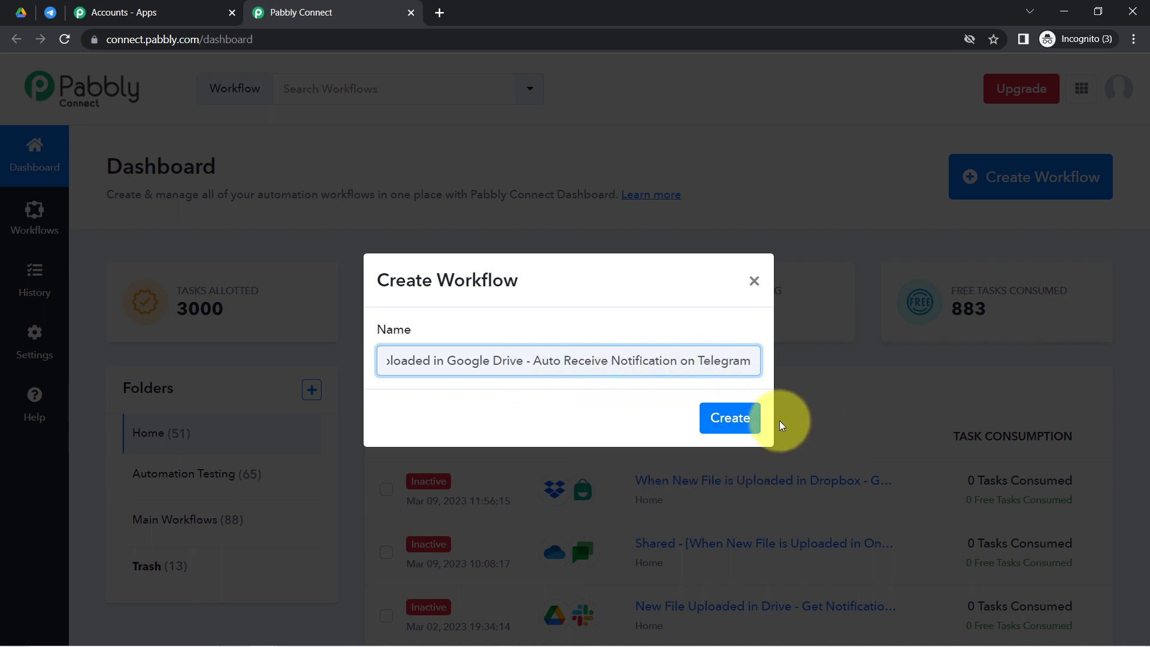
left_click(738, 423)
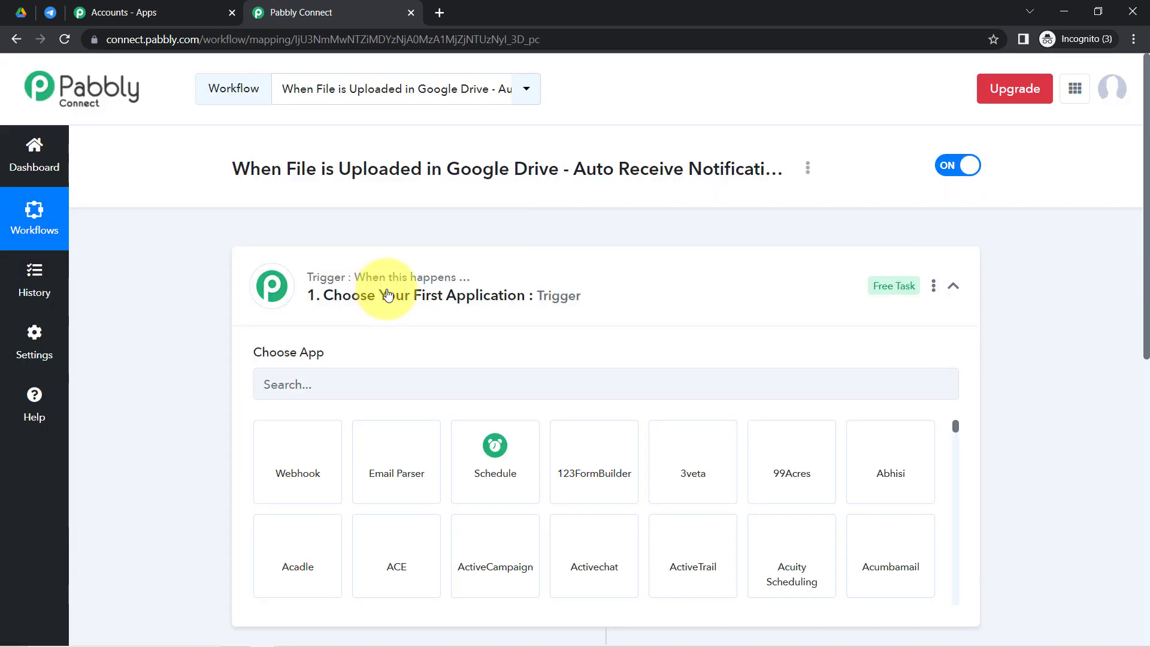
left_click(374, 295)
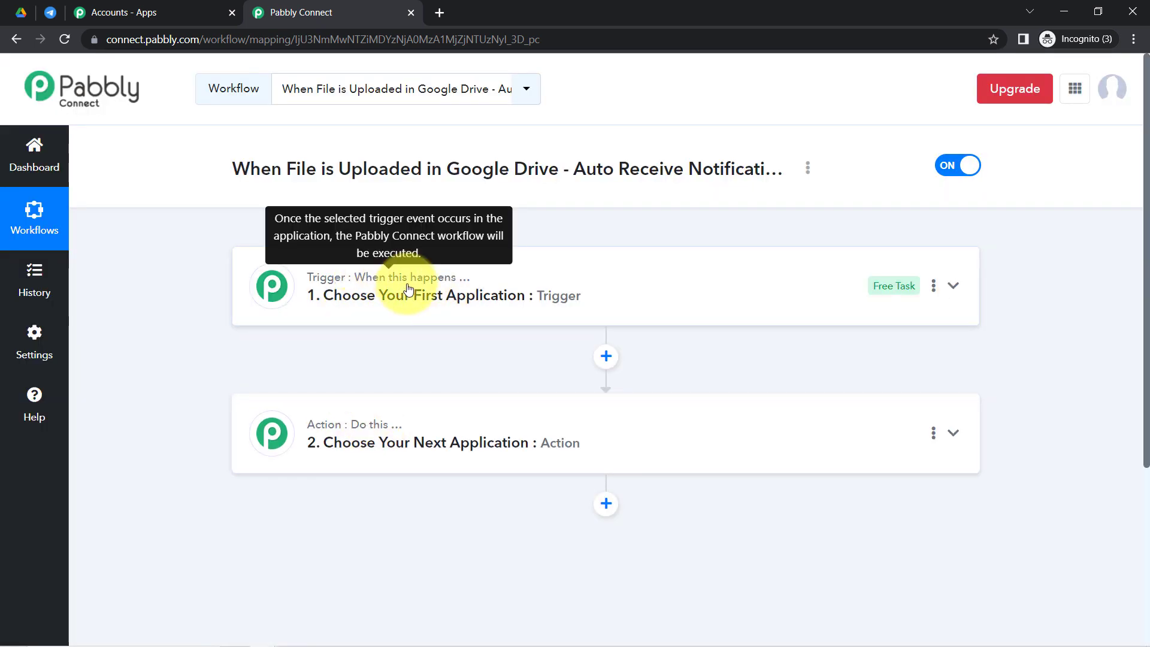
mouse_move(352, 419)
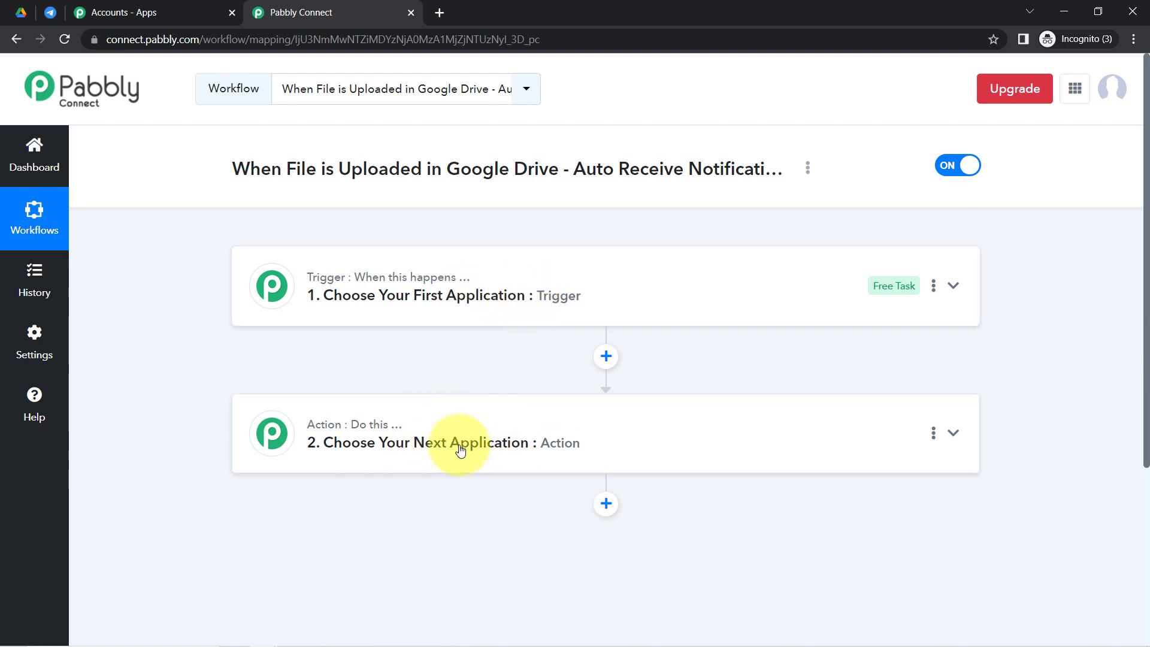
left_click_drag(240, 165, 691, 160)
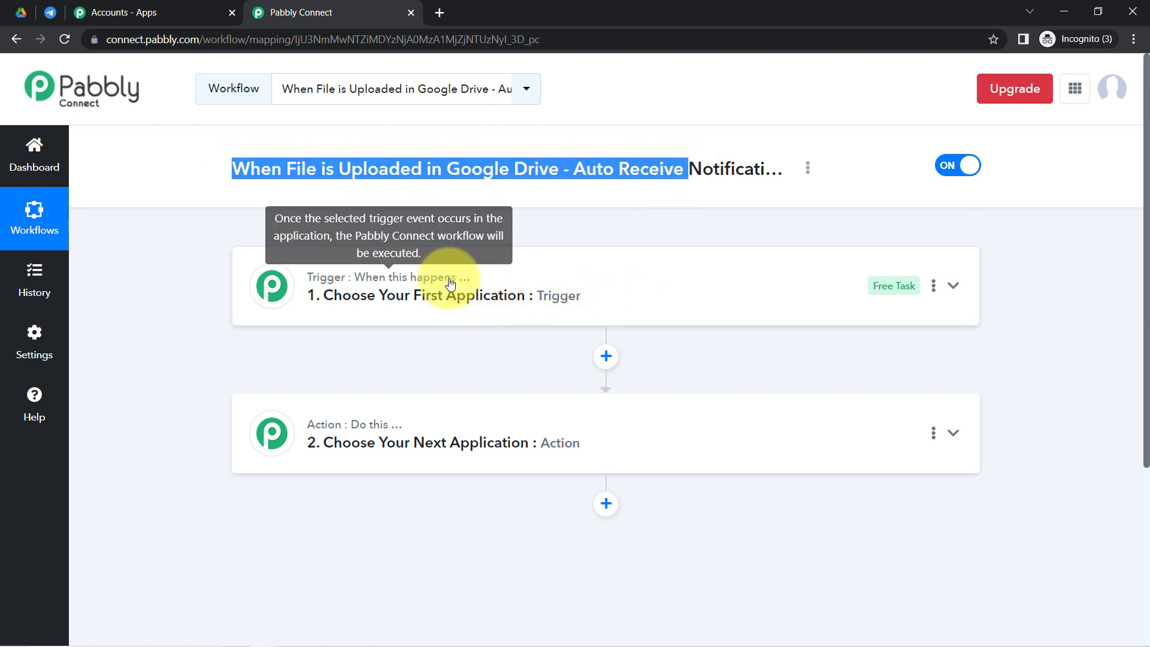
Search for "google dr" in the workflow's trigger and choose Google Drive as the trigger app
left_click(489, 299)
left_click(321, 380)
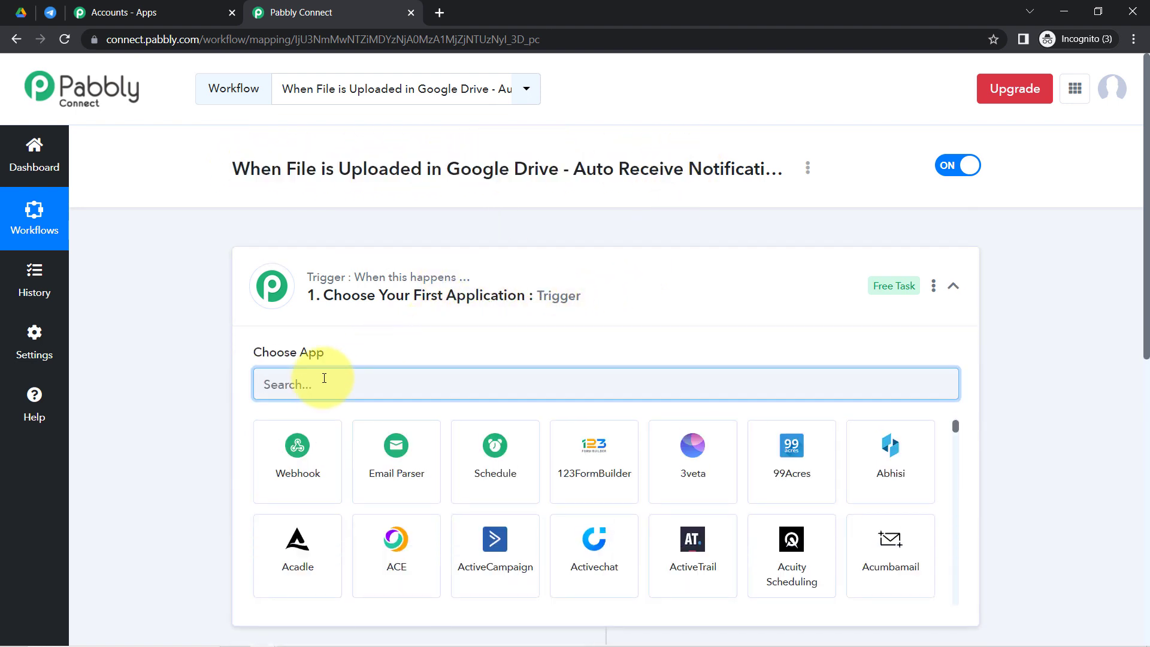
type("google dr")
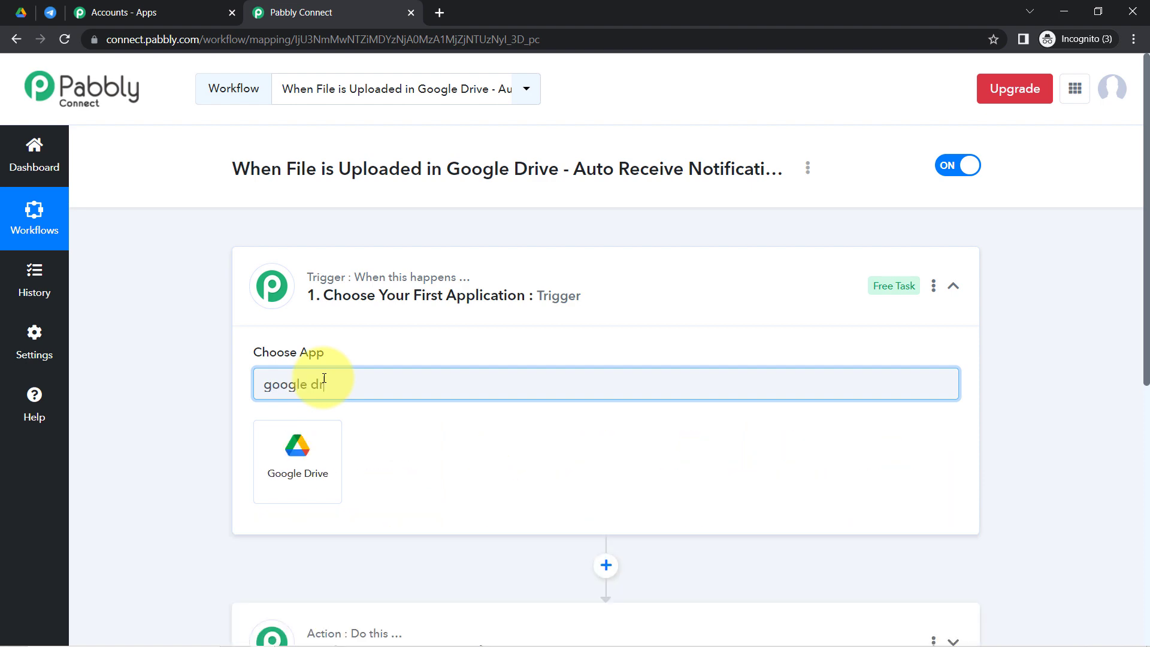
left_click(302, 448)
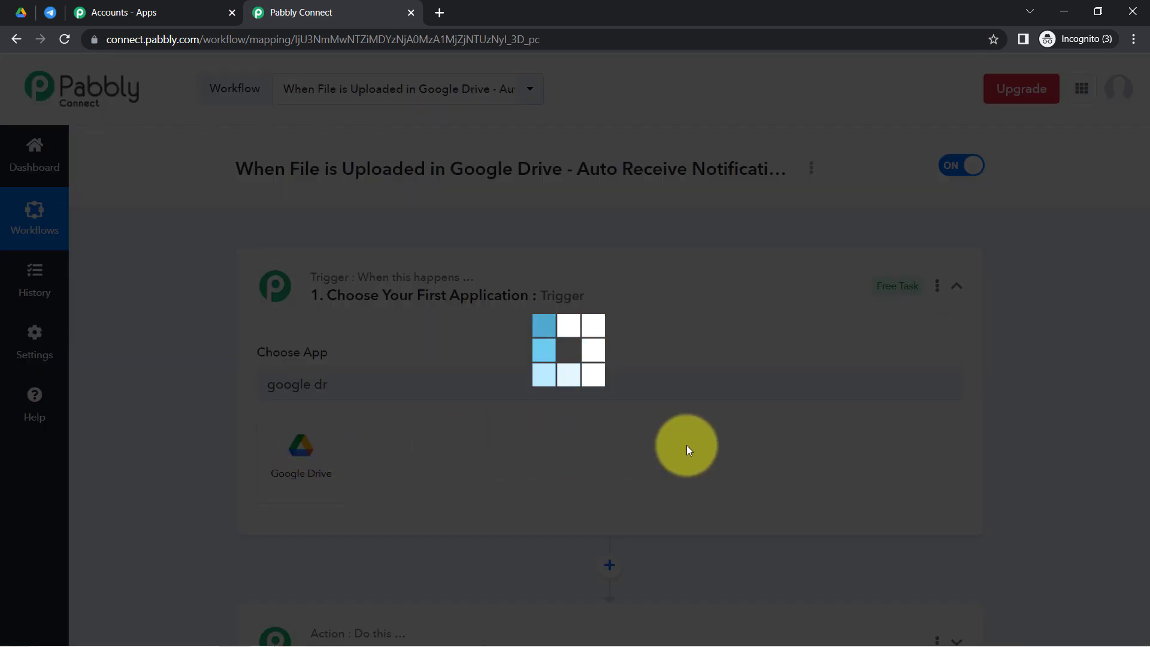
Search for "teleg" in the workflow's action and choose Telegram Bot as the action app
scroll(1129, 283, "down", 5)
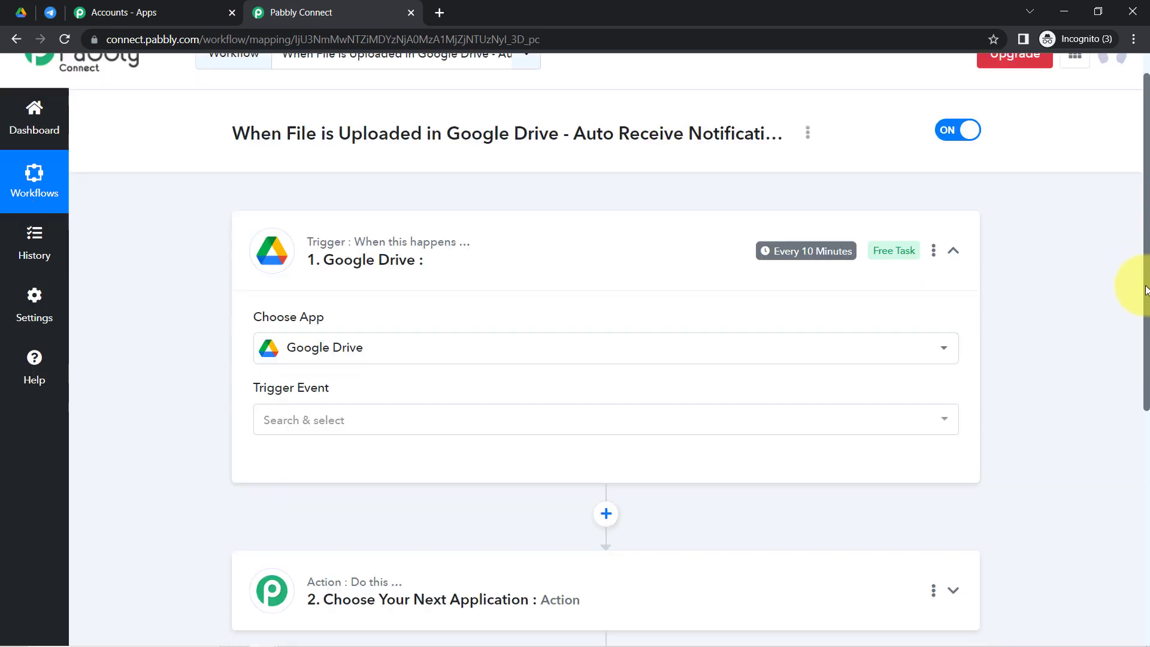
left_click(307, 333)
left_click(270, 431)
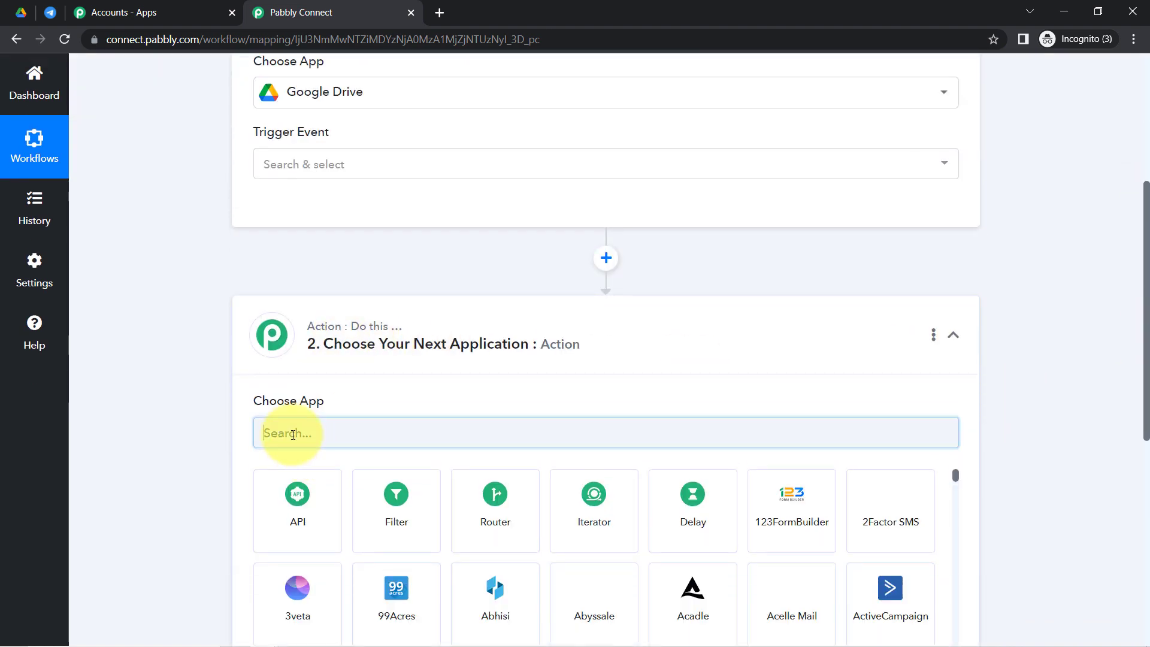
type("teleg")
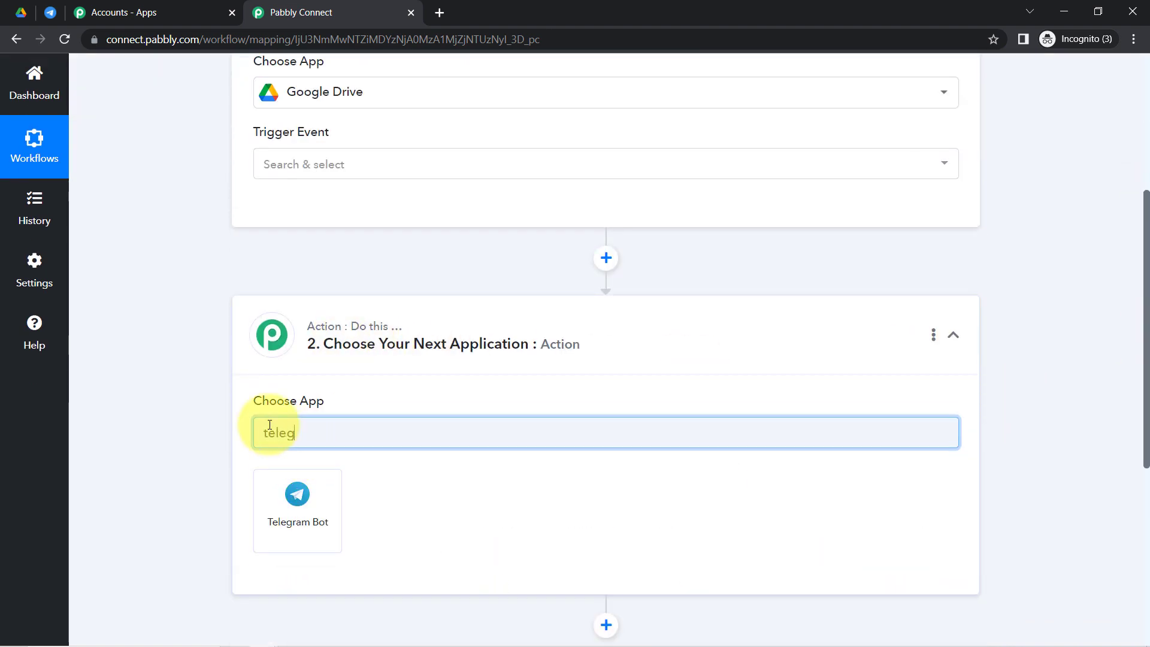
left_click(275, 510)
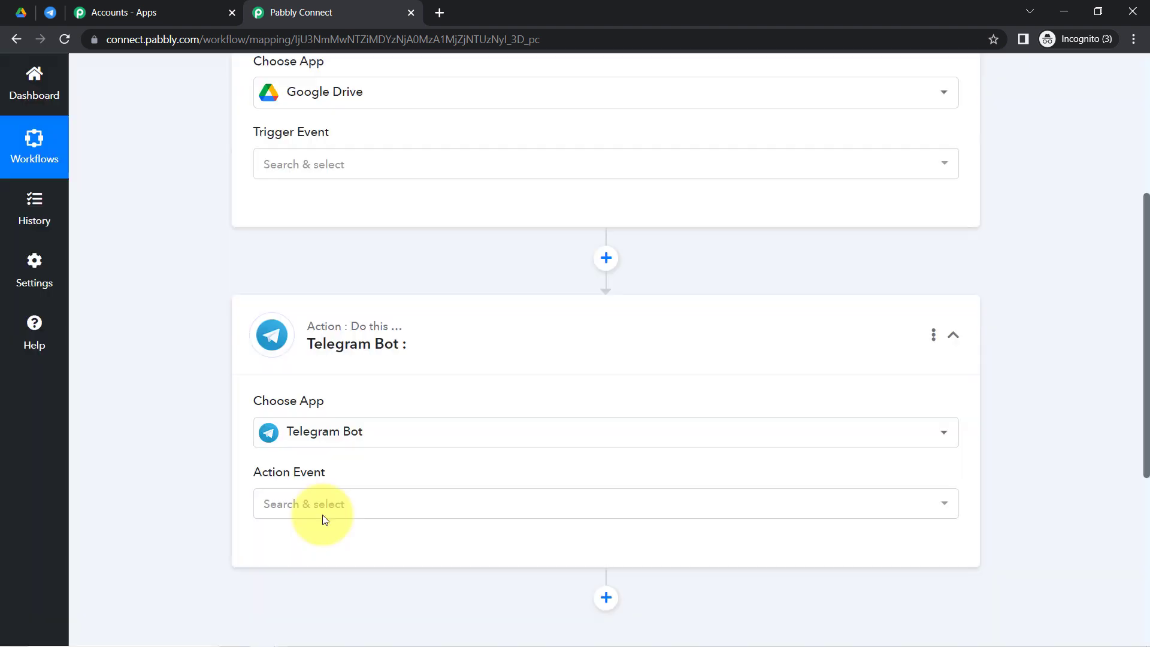
Set the Google Drive trigger event to New File in Specific Folder
scroll(1131, 342, "up", 2)
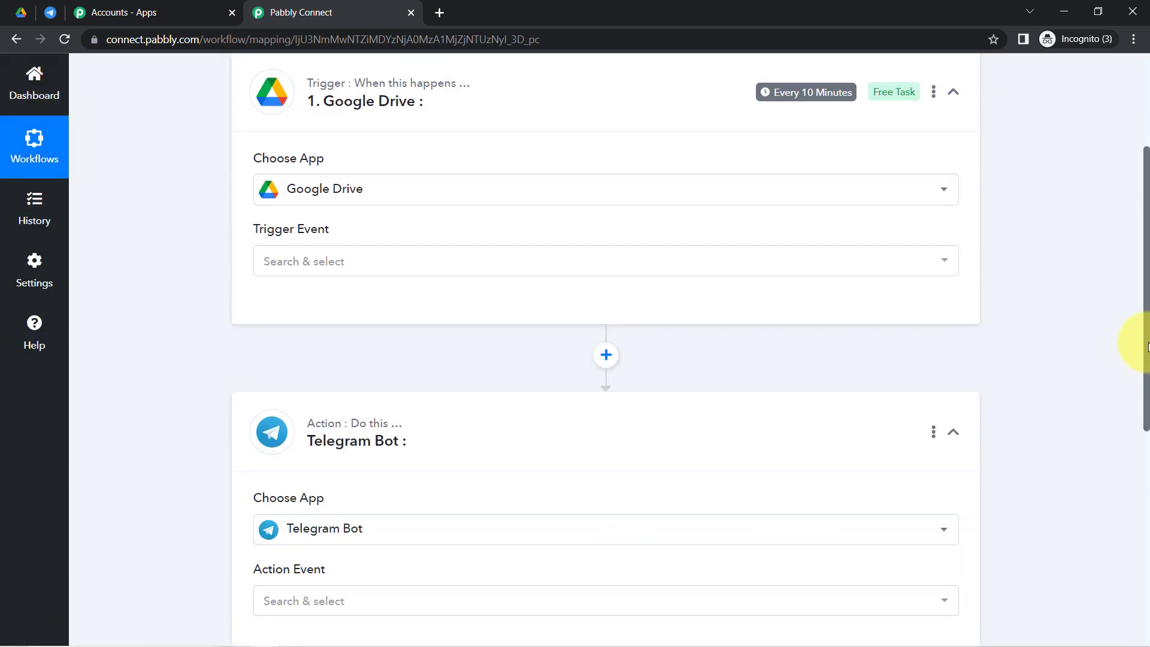
scroll(1132, 375, "down", 2)
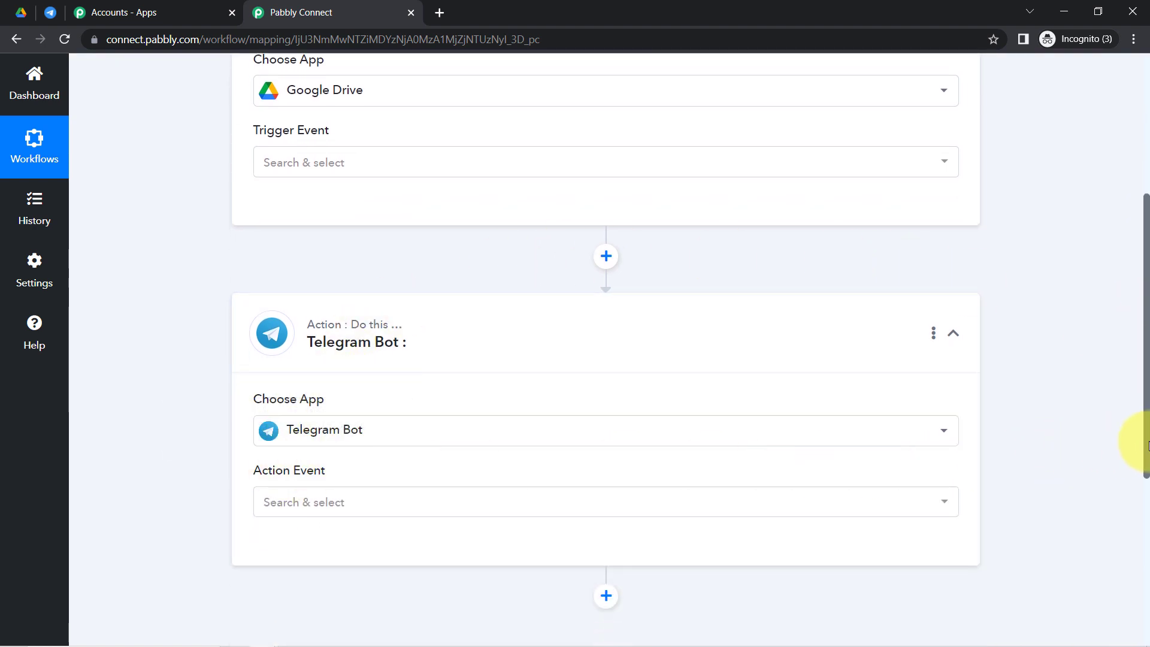
scroll(1136, 360, "up", 5)
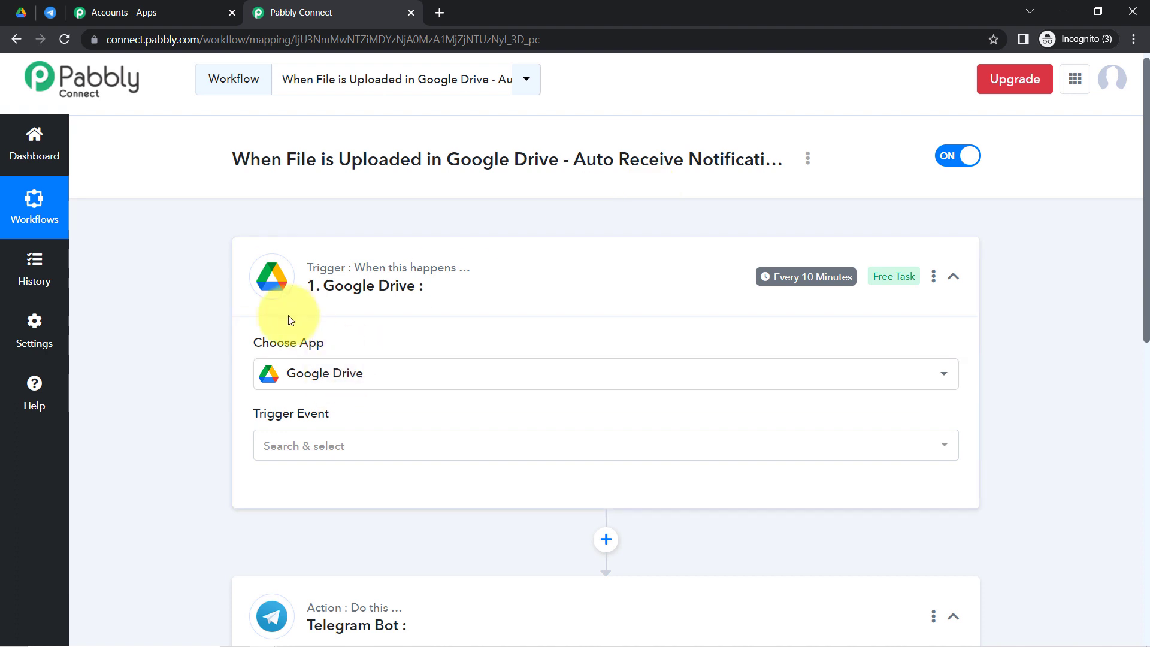
left_click(299, 447)
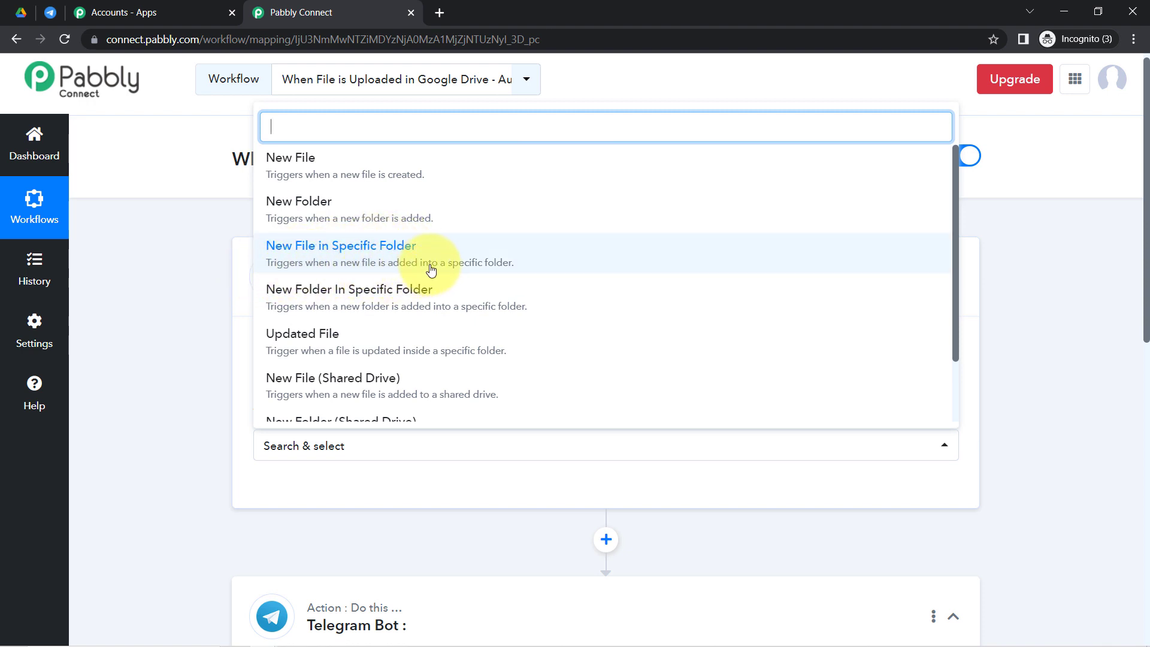
left_click(463, 262)
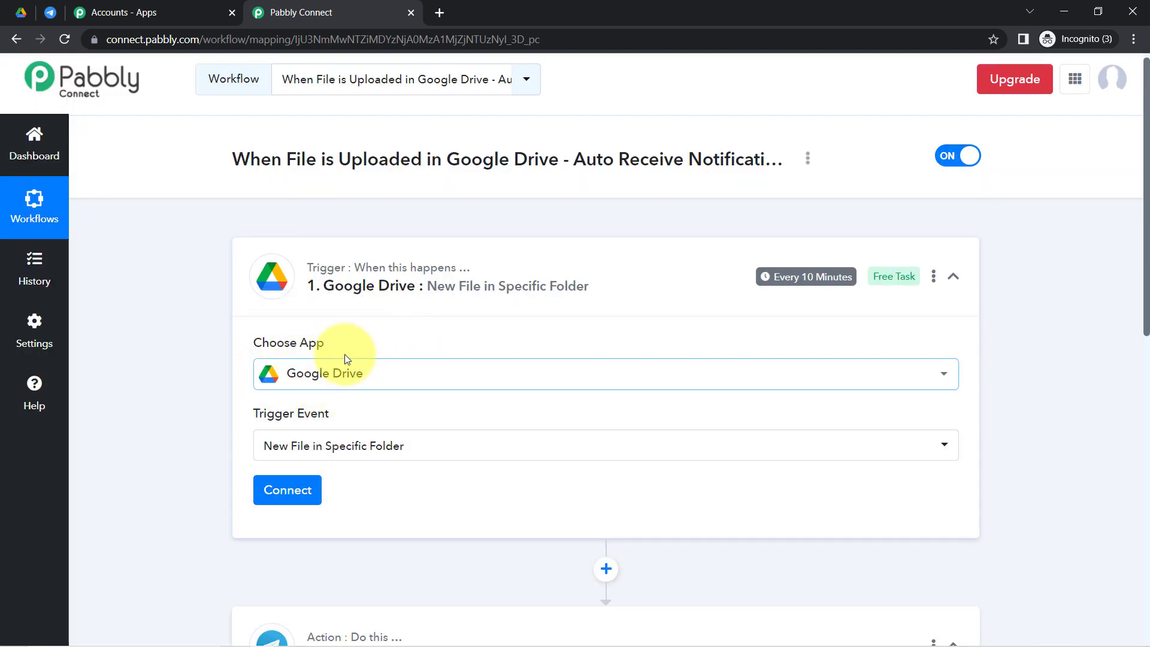
Connect the Google Drive trigger through the existing connection Google Drive #4 and save it
left_click(279, 473)
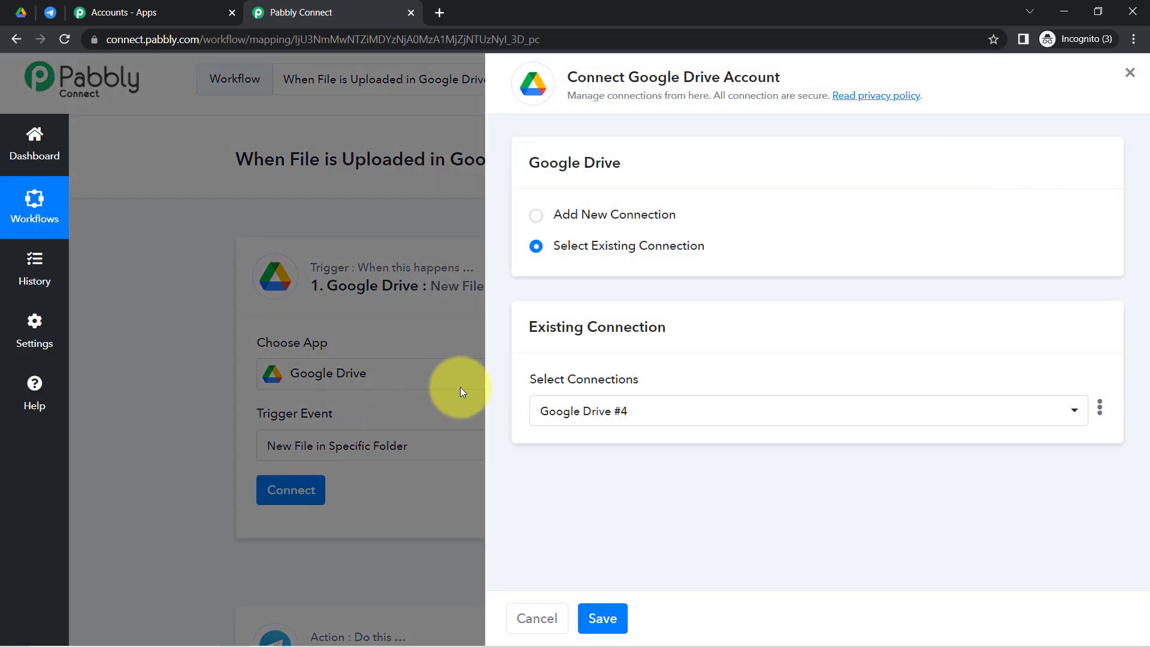
left_click(639, 219)
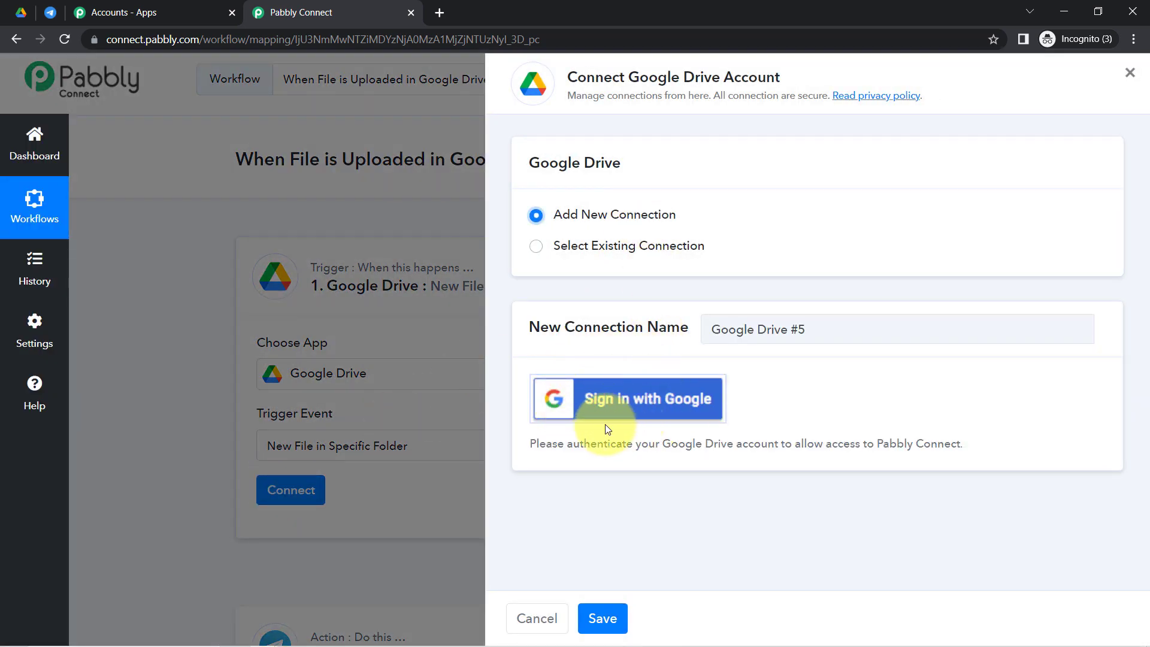
left_click(14, 9)
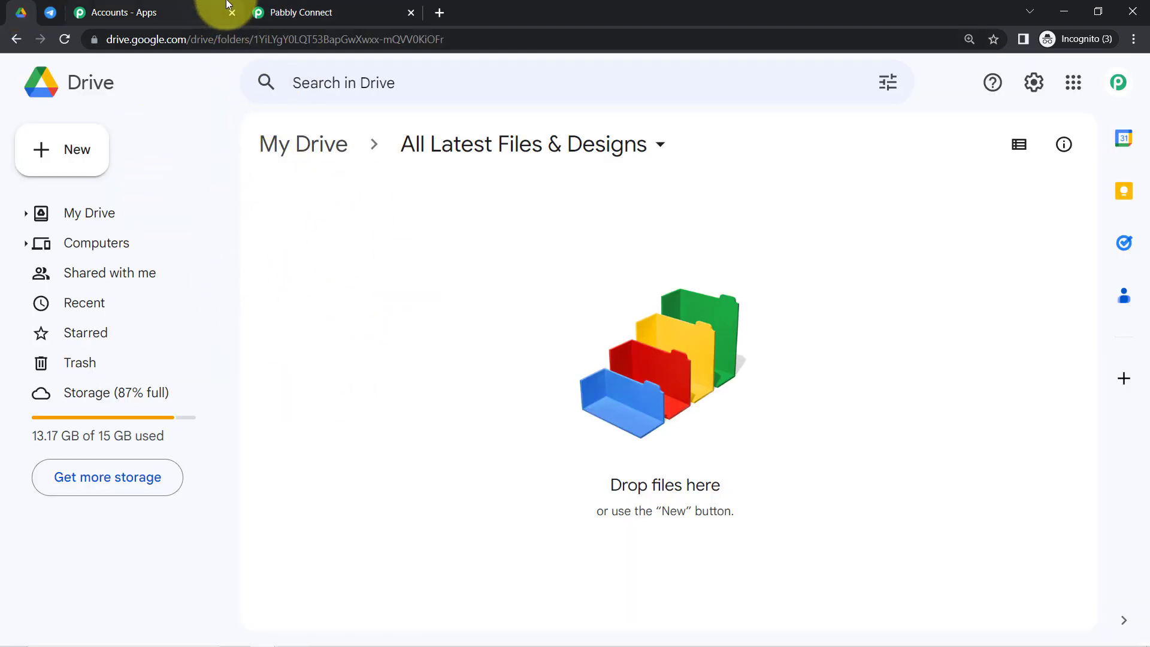
left_click(256, 13)
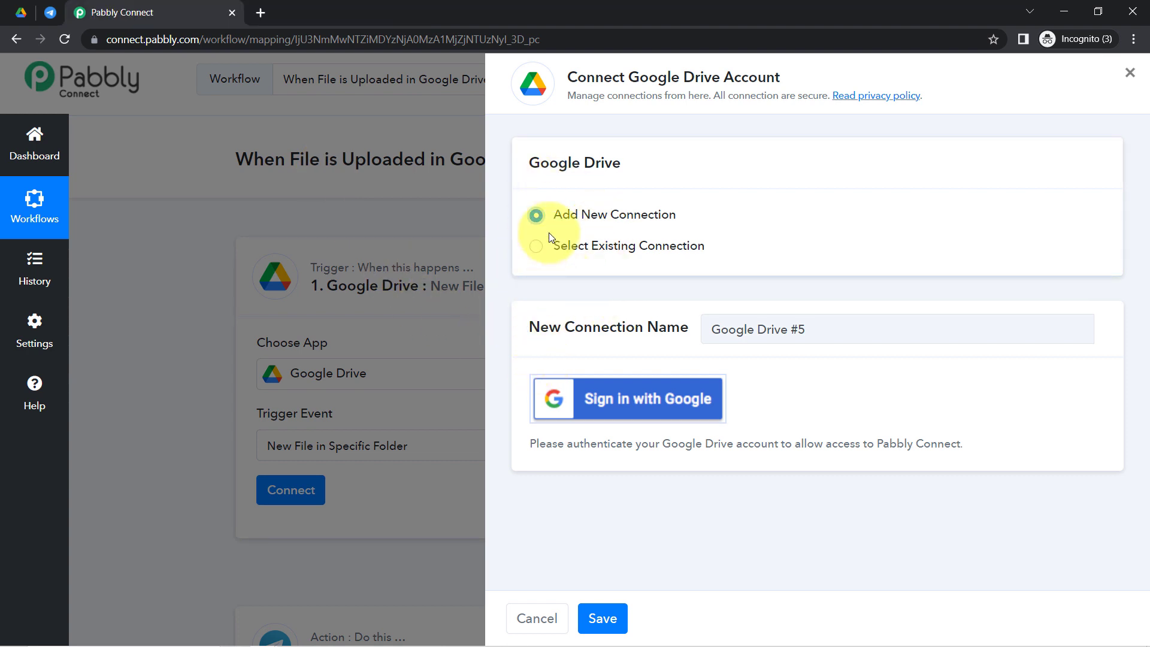
left_click(621, 247)
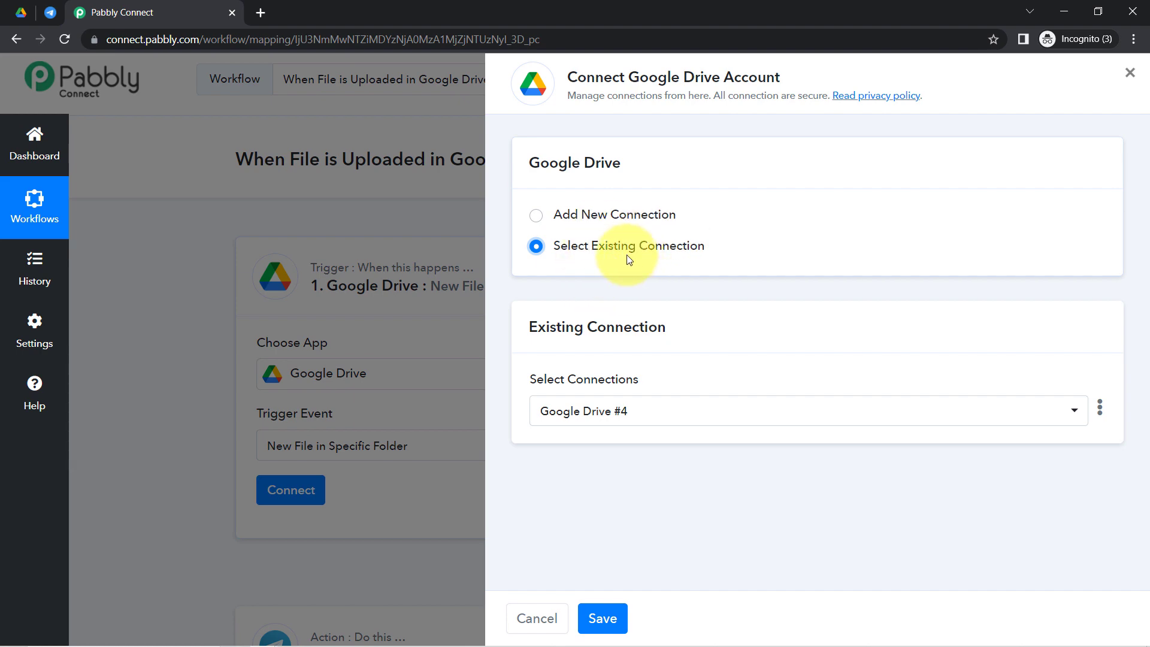
left_click(591, 623)
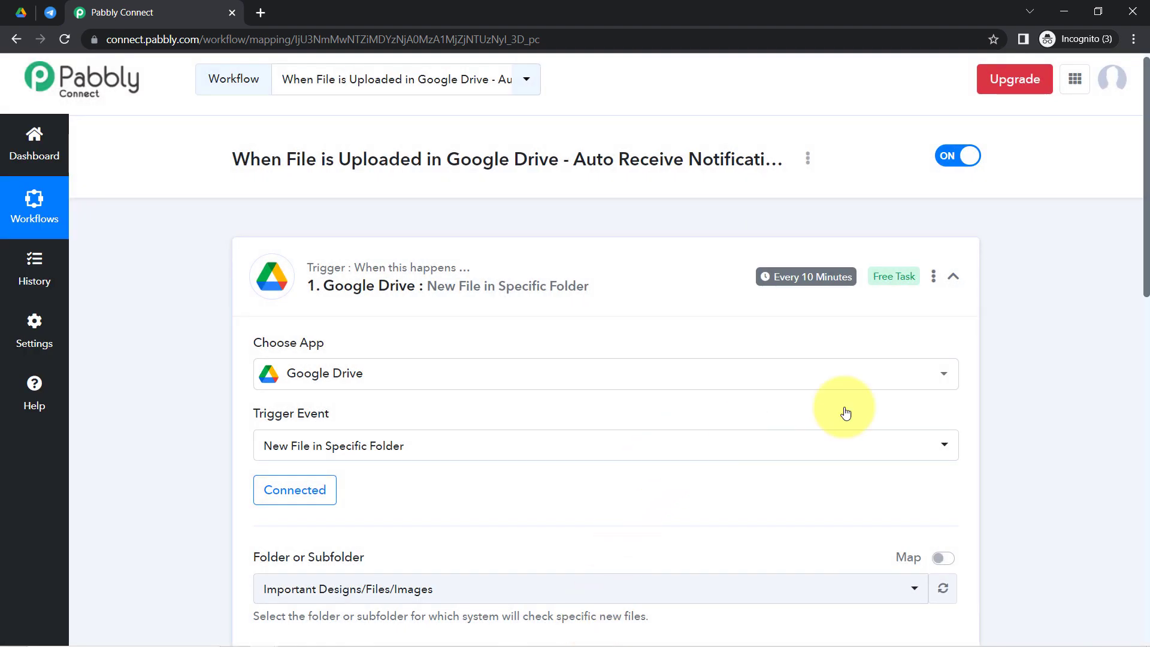
Set the Google Drive trigger's folder to All Latest Files & Designs, then save it and send a test request
left_click_drag(1142, 226, 1137, 336)
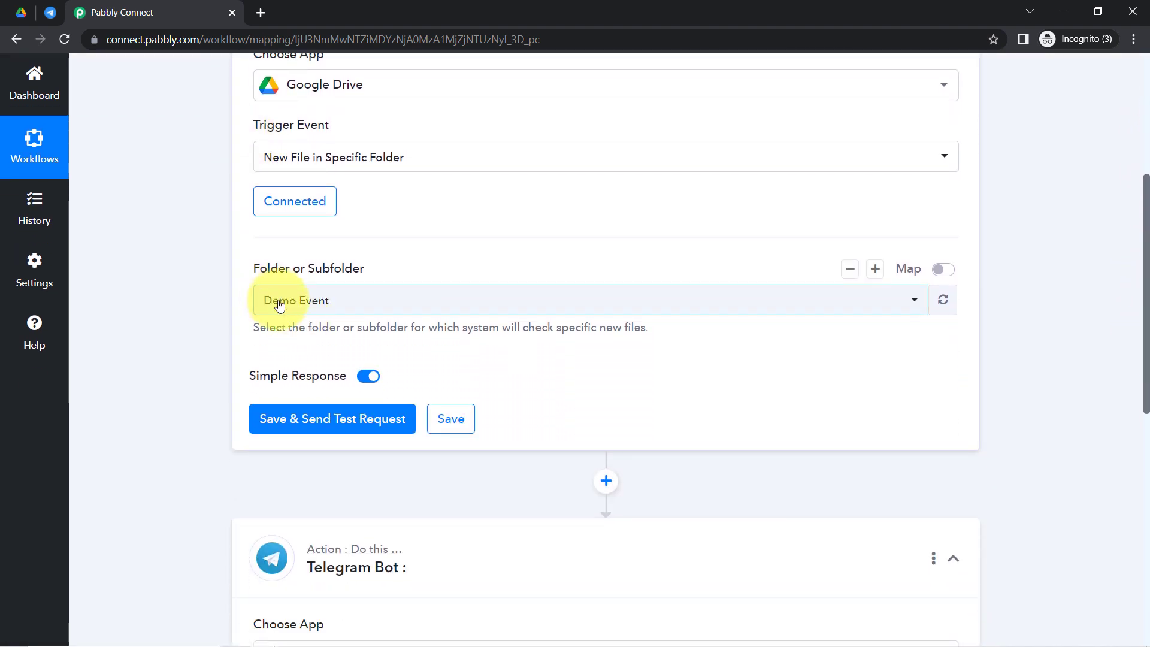
left_click(279, 305)
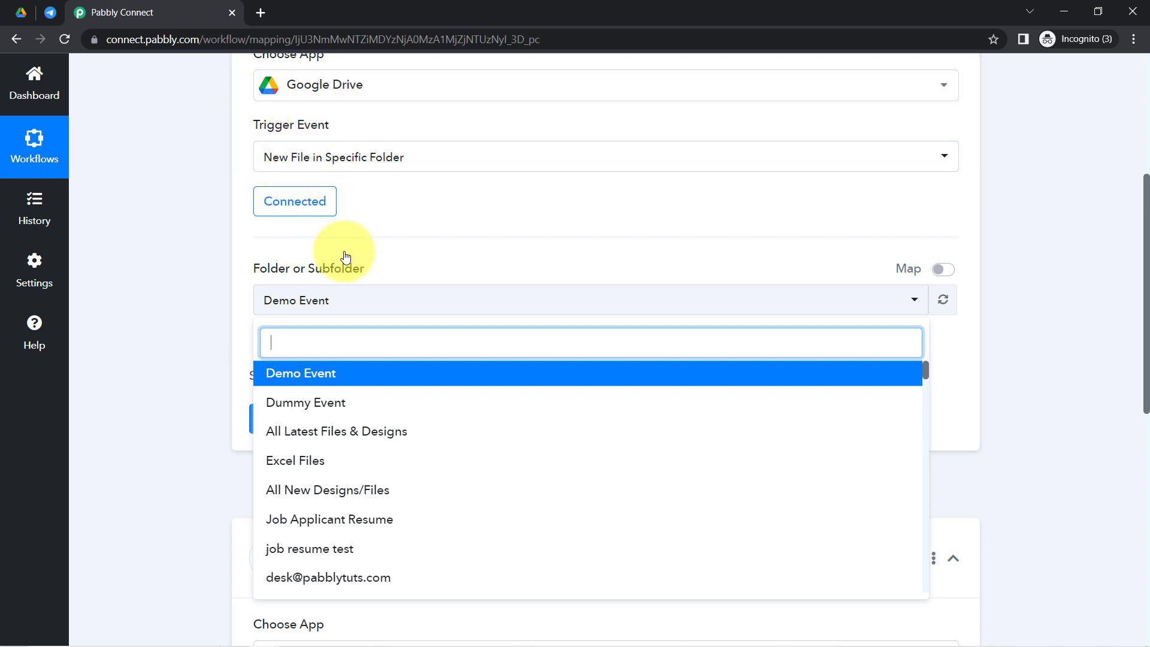
left_click(194, 278)
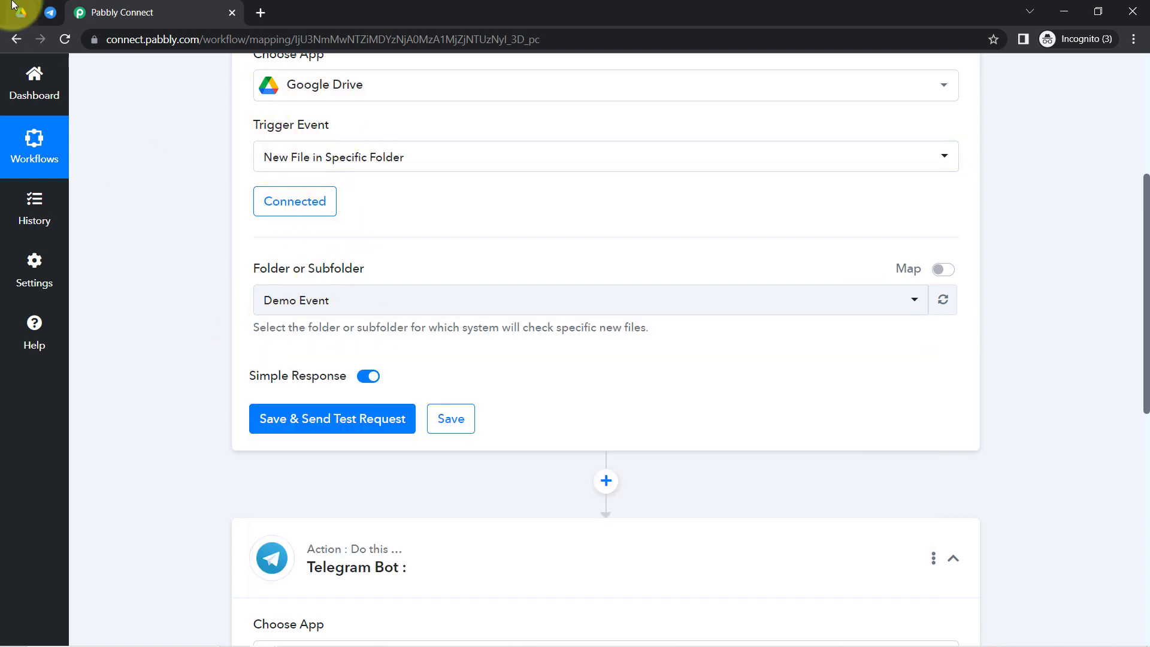
left_click(20, 11)
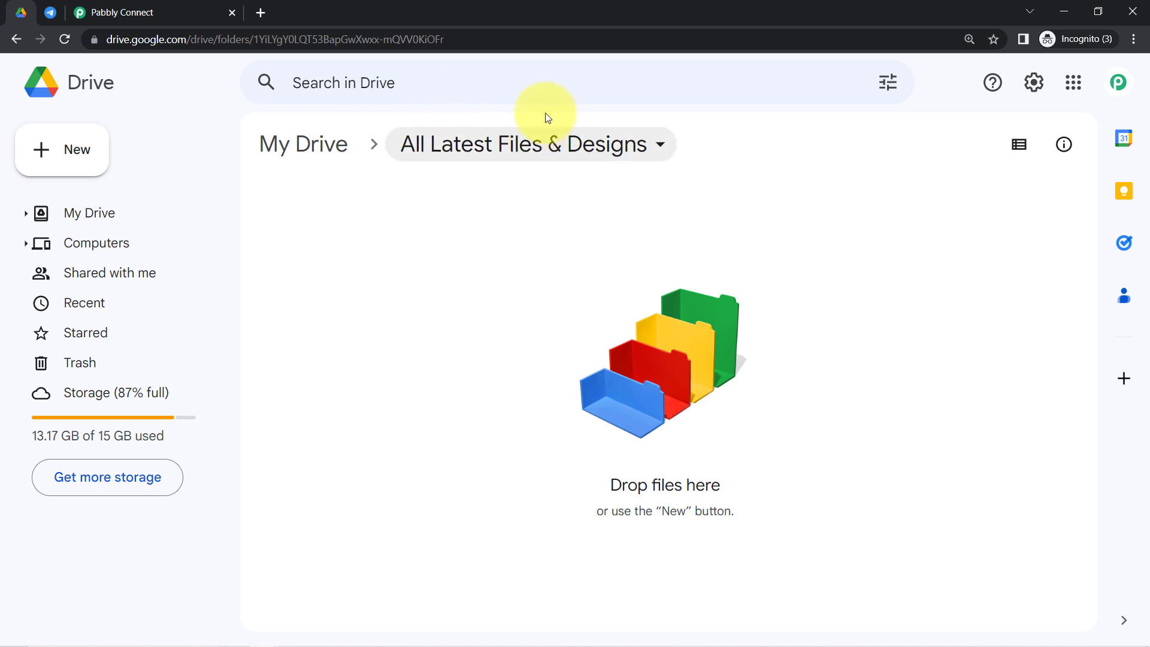
left_click(159, 6)
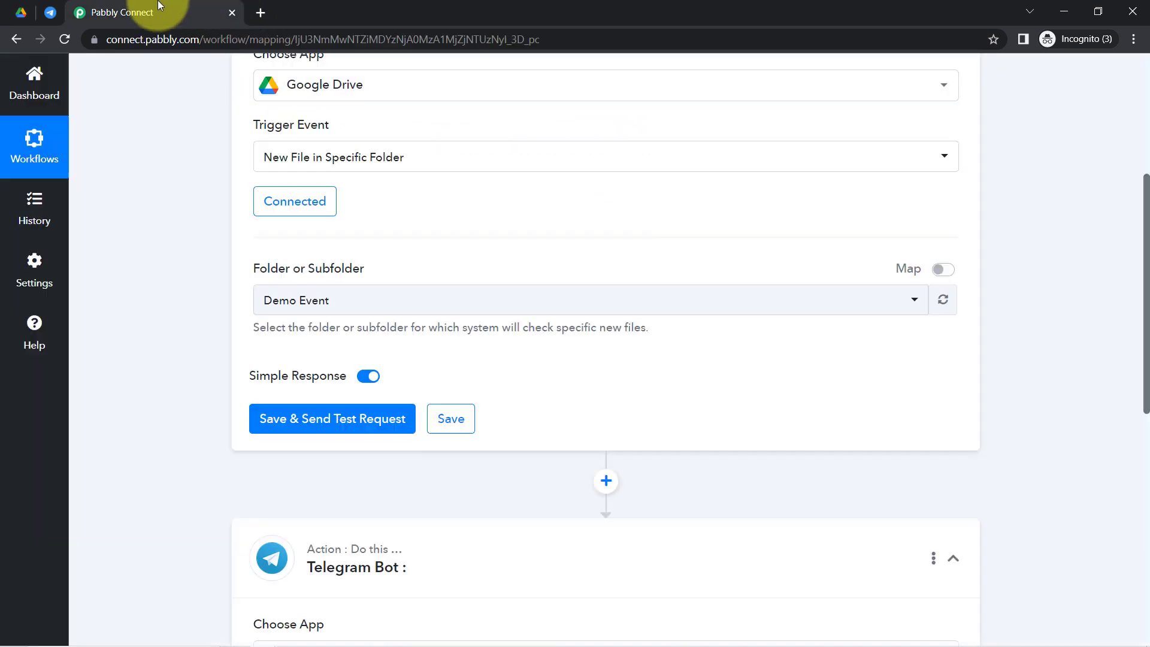
left_click(293, 300)
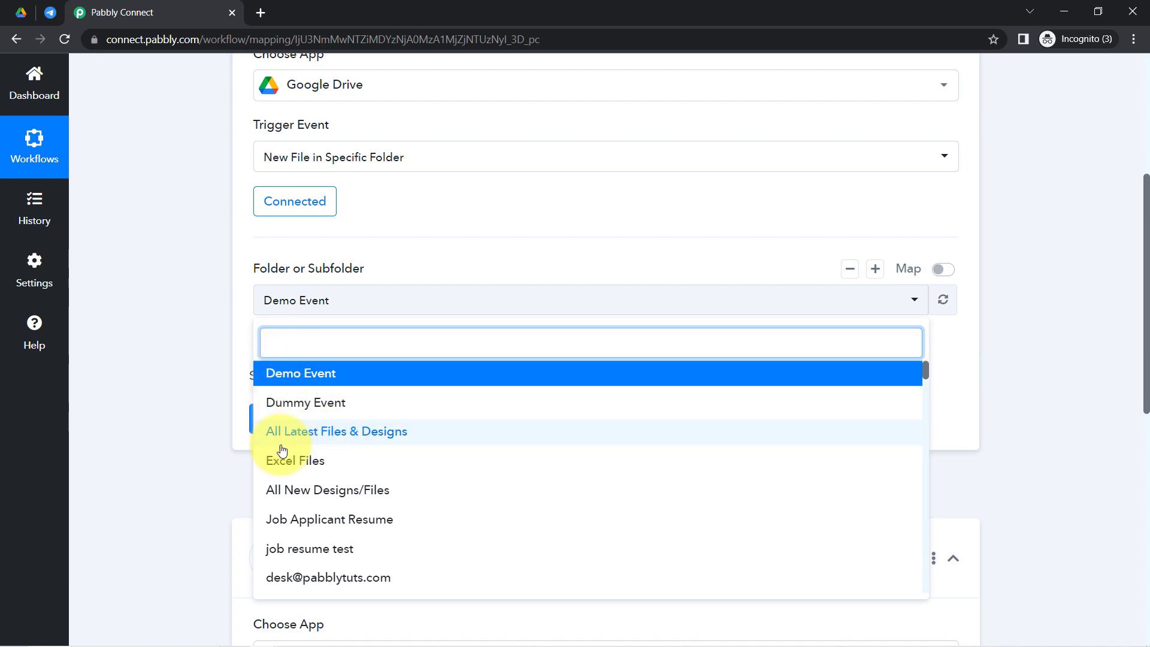
left_click(367, 431)
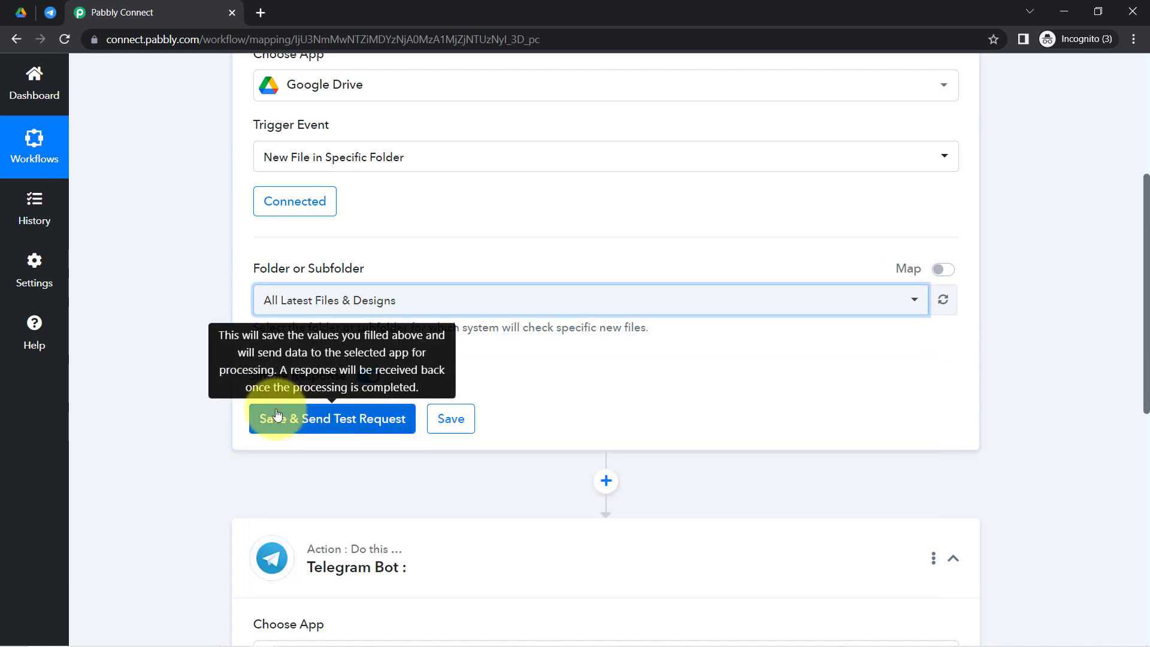
left_click(152, 404)
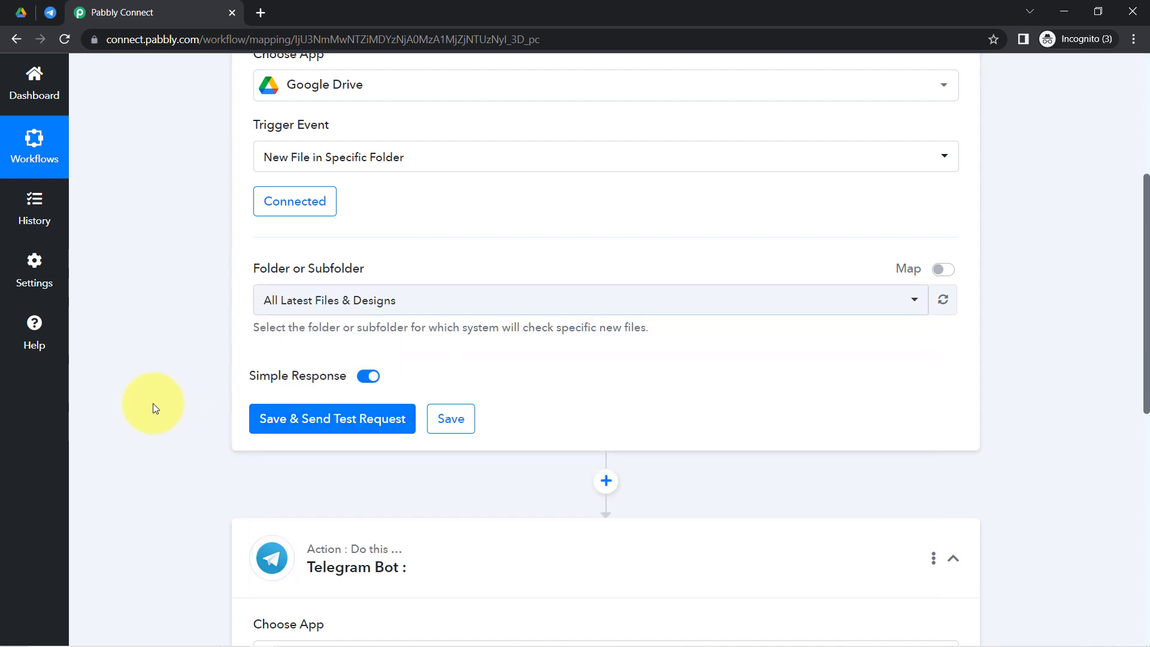
left_click(321, 429)
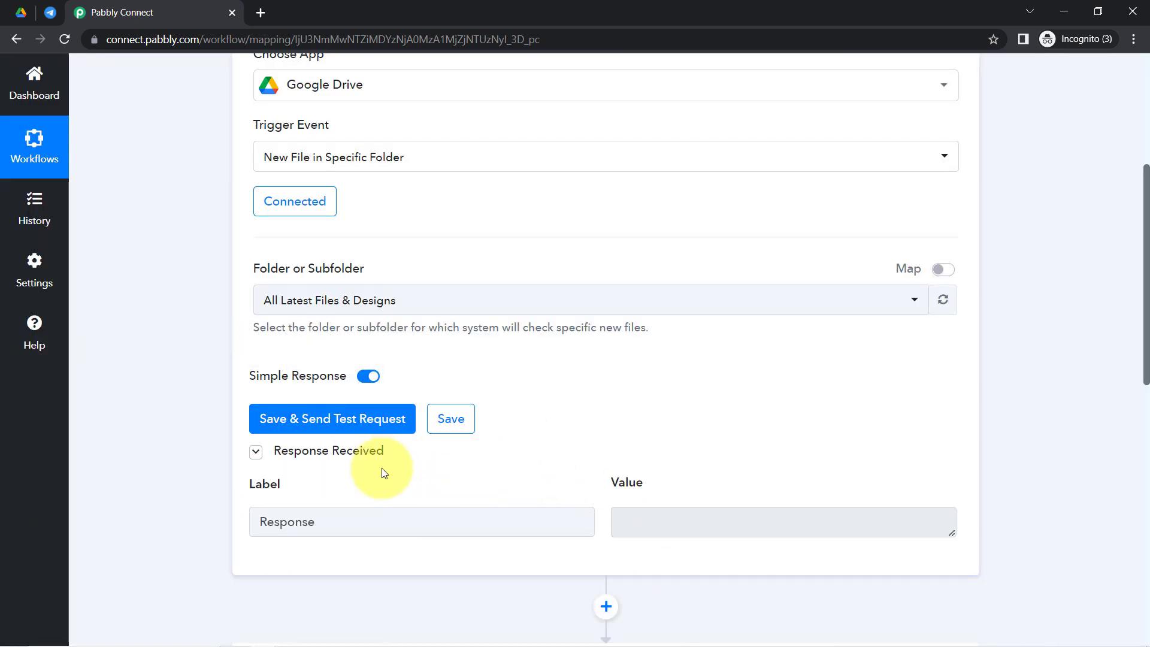
Switch to Google Drive and upload NEET-Revision-Notes-for-Biology (1) from the Desktop's diagram folder into All Latest Files & Designs
left_click(21, 12)
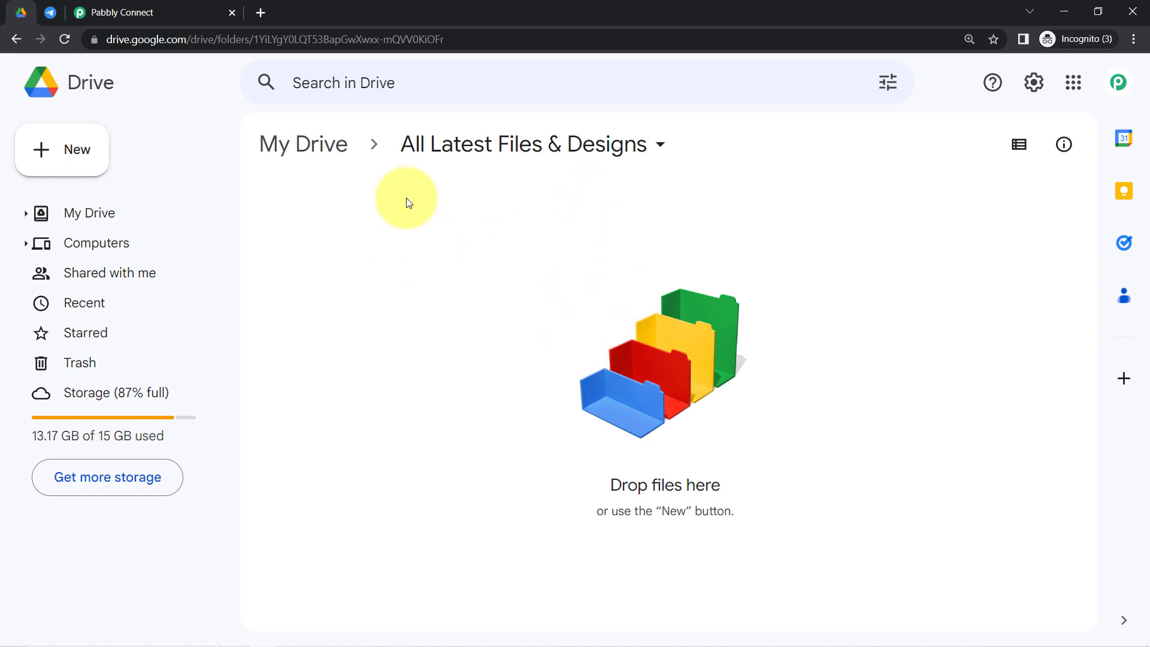
left_click(123, 11)
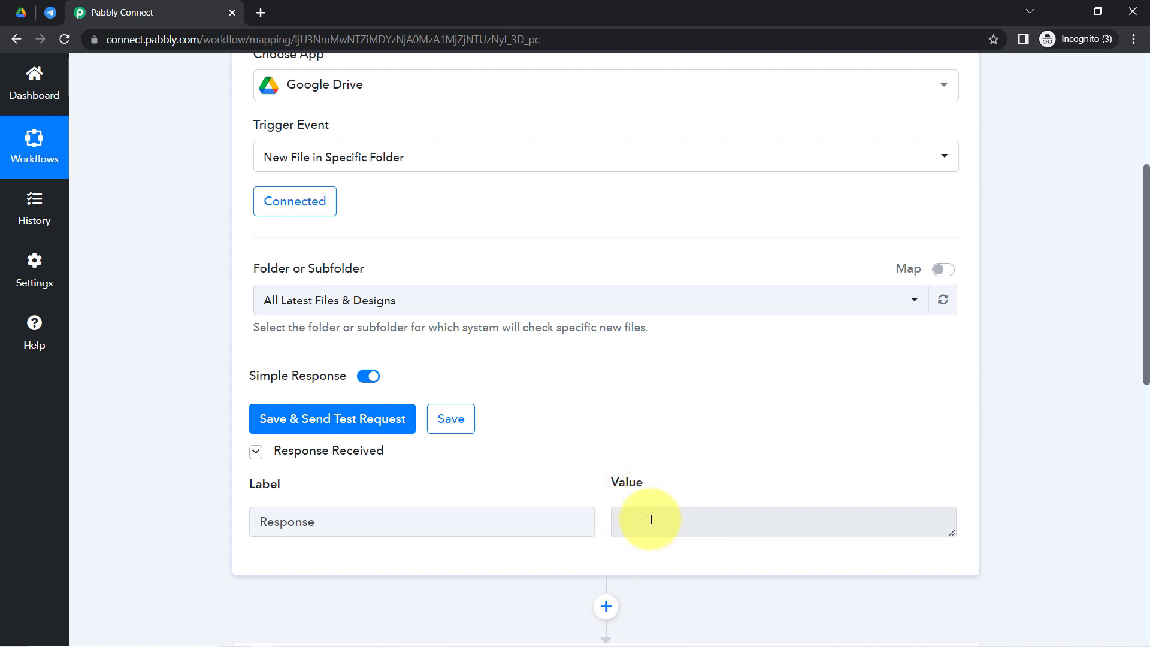
left_click(18, 11)
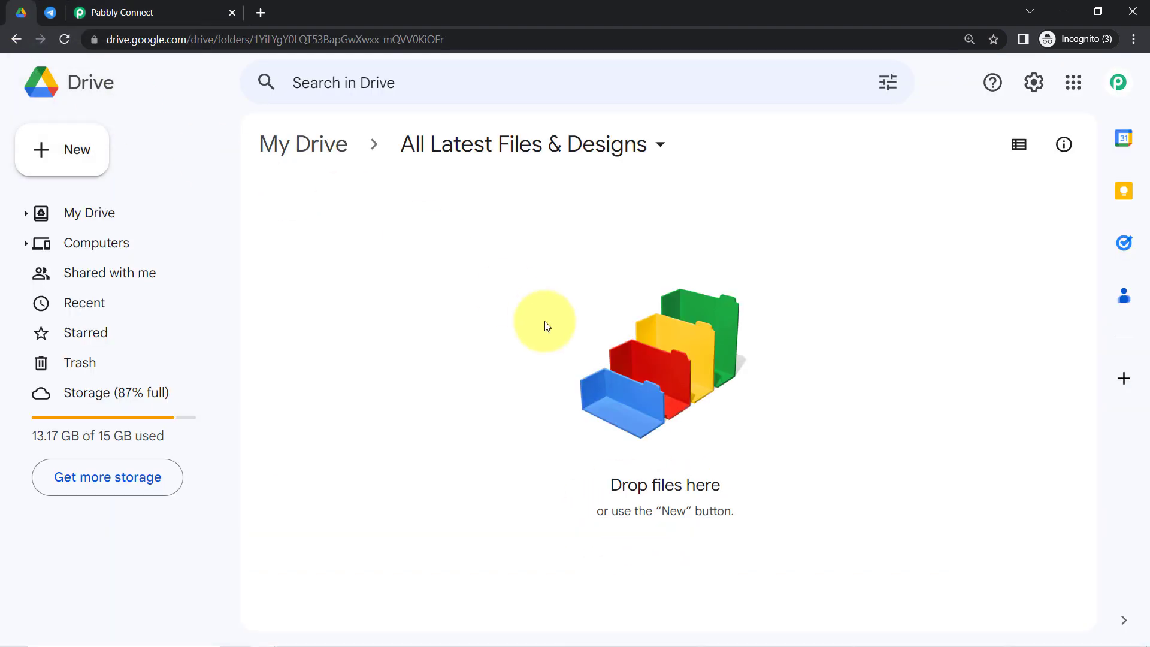
right_click(546, 323)
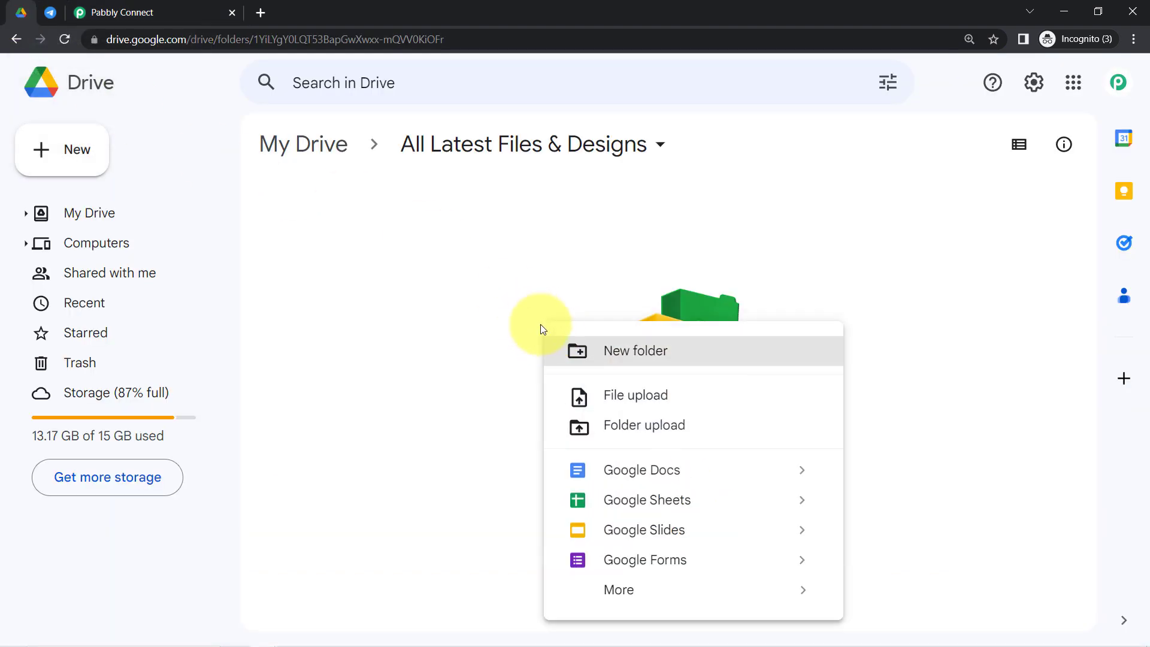
left_click(609, 400)
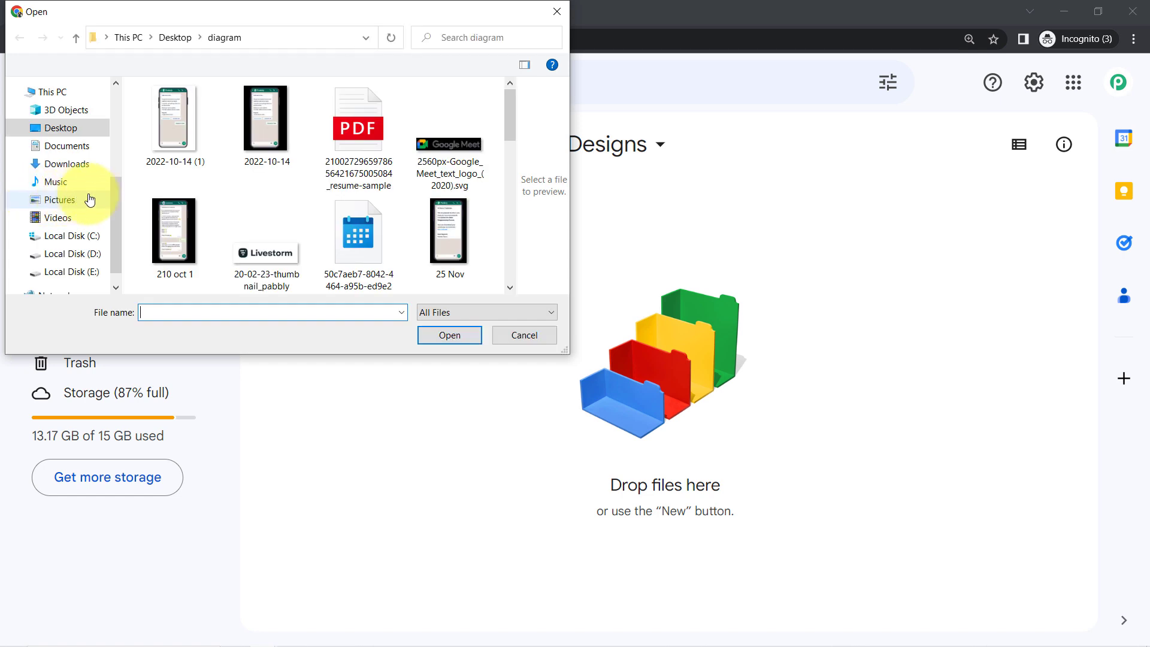
left_click(51, 127)
left_click(67, 140)
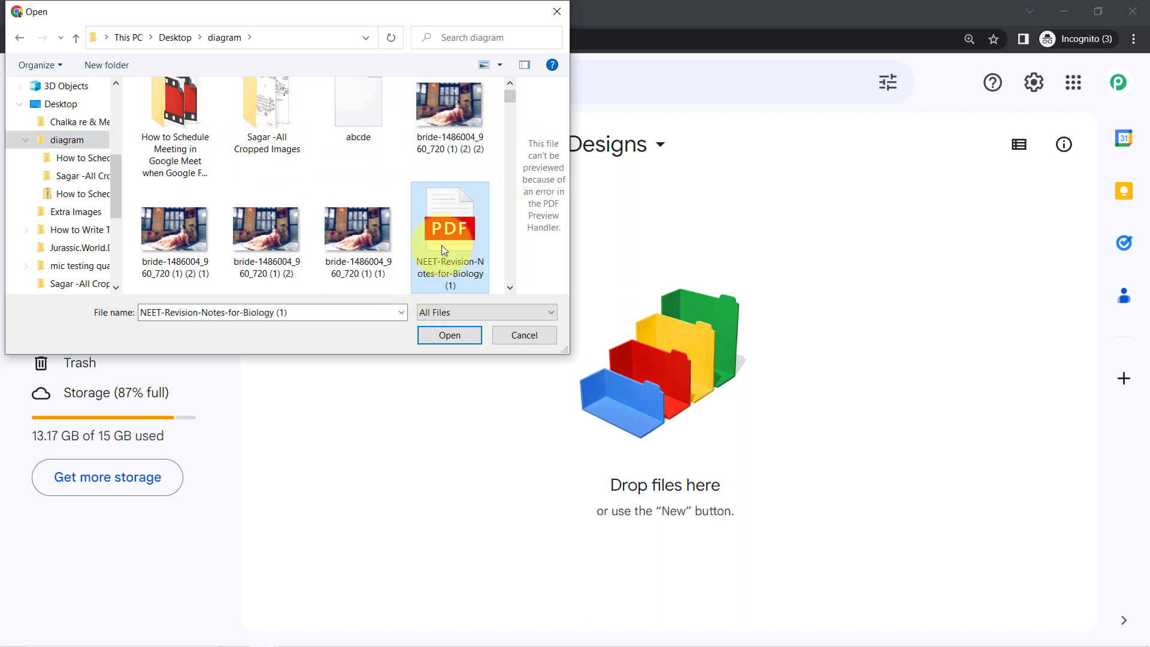
left_click(455, 334)
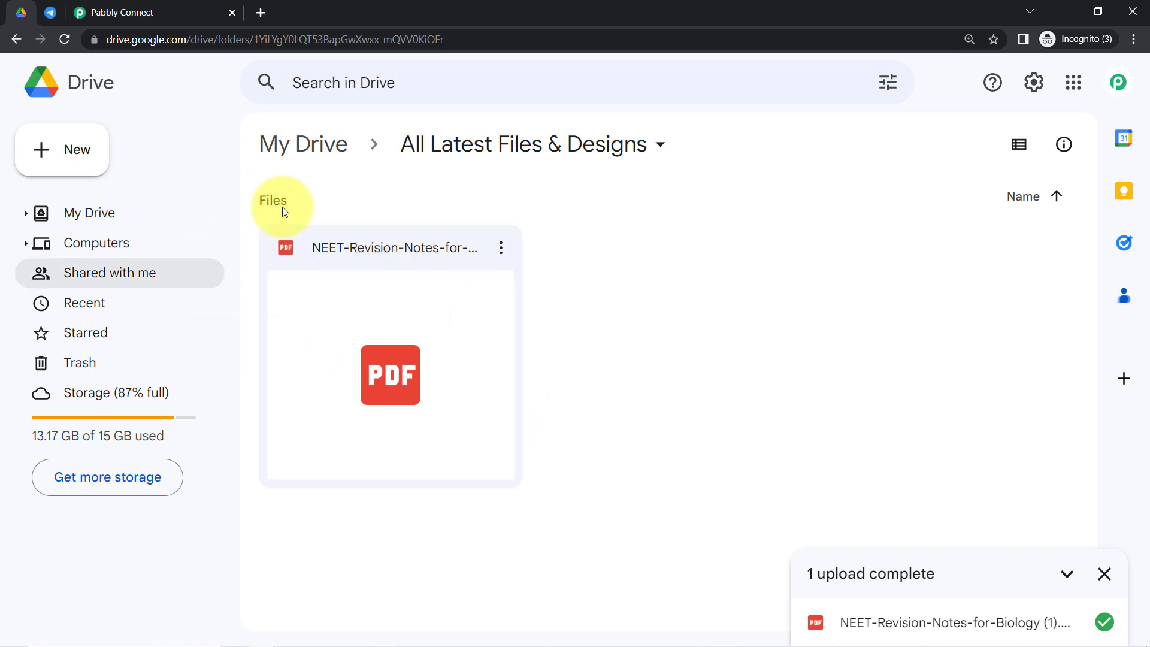
Return to Pabbly Connect and send the Google Drive trigger's test request again to capture the uploaded file's details
left_click(114, 9)
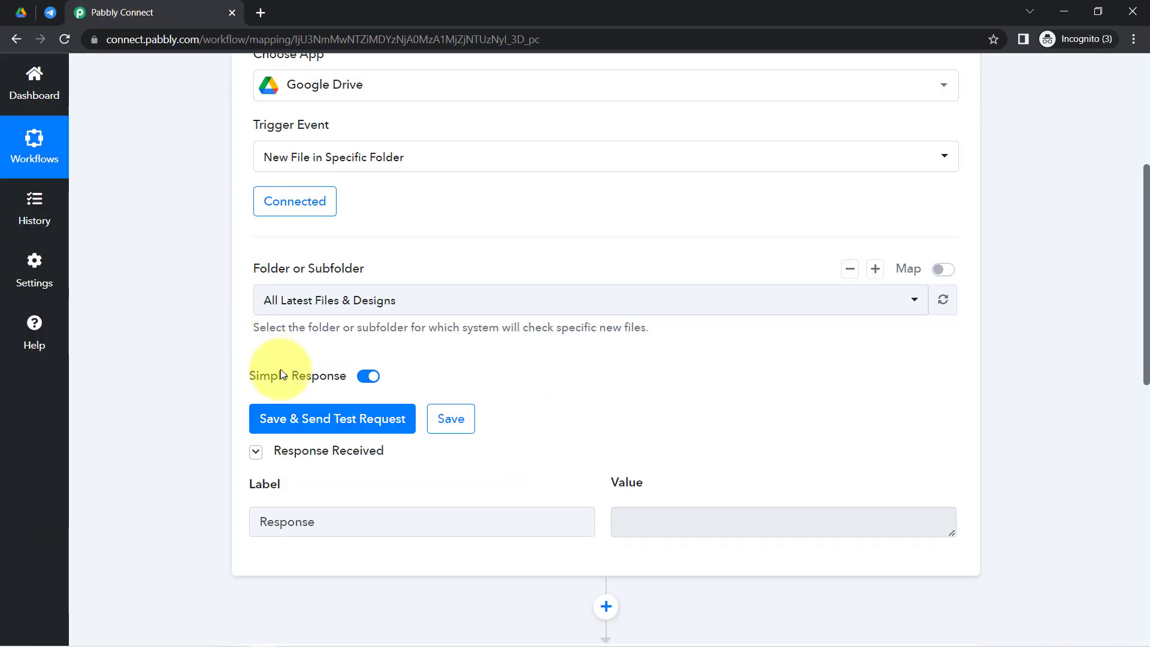
left_click(292, 416)
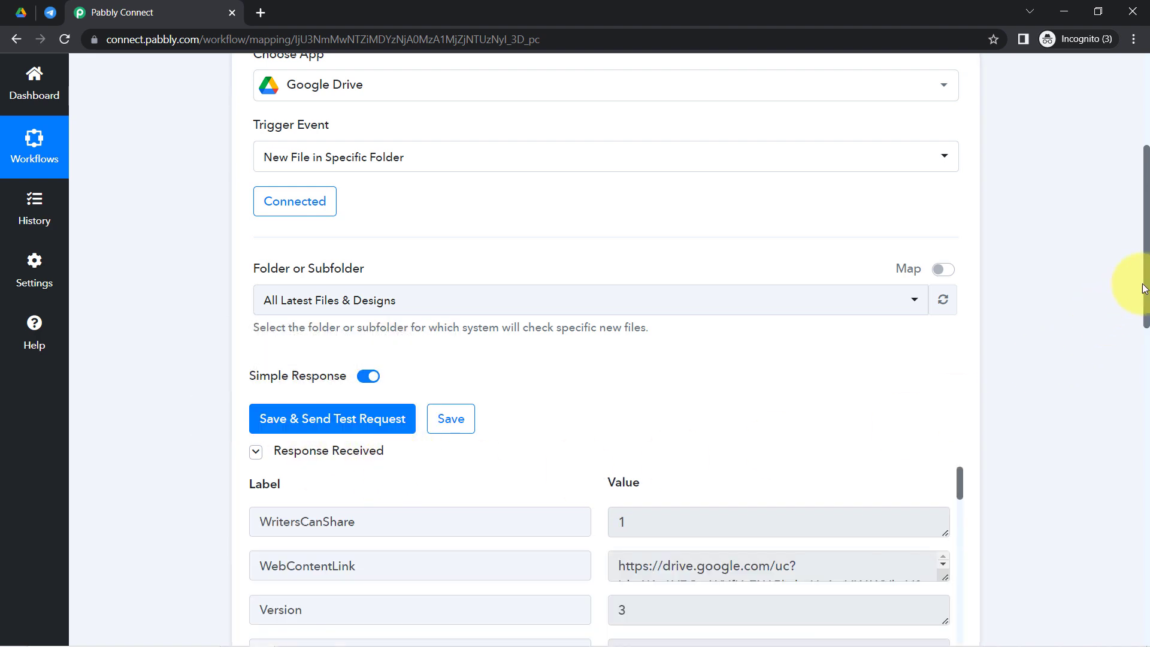
left_click_drag(1146, 277, 1147, 366)
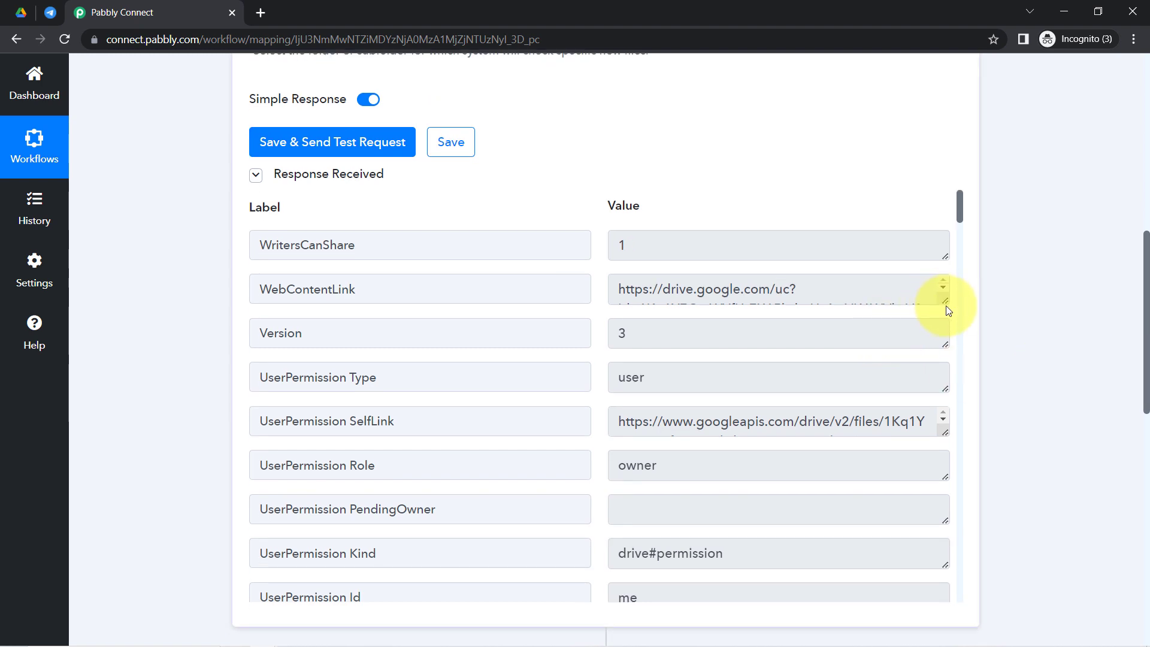
Open the received WebContentLink address to check the file download, cancel saving the file and return to the workflow
left_click_drag(950, 299, 946, 330)
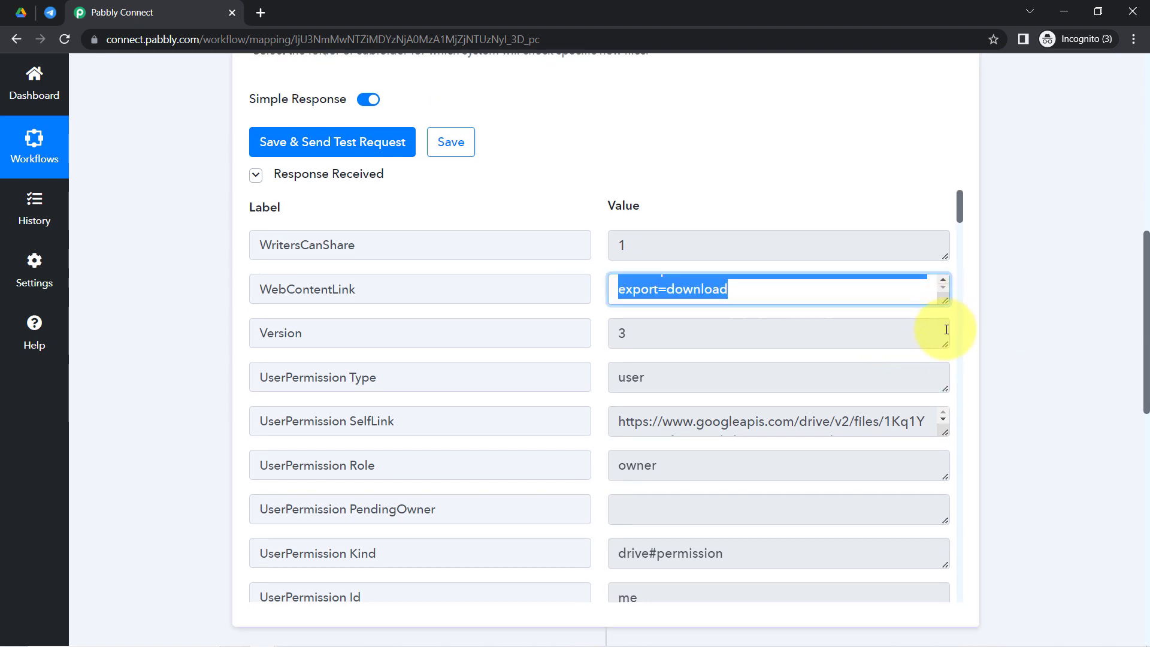
right_click(786, 282)
left_click(807, 326)
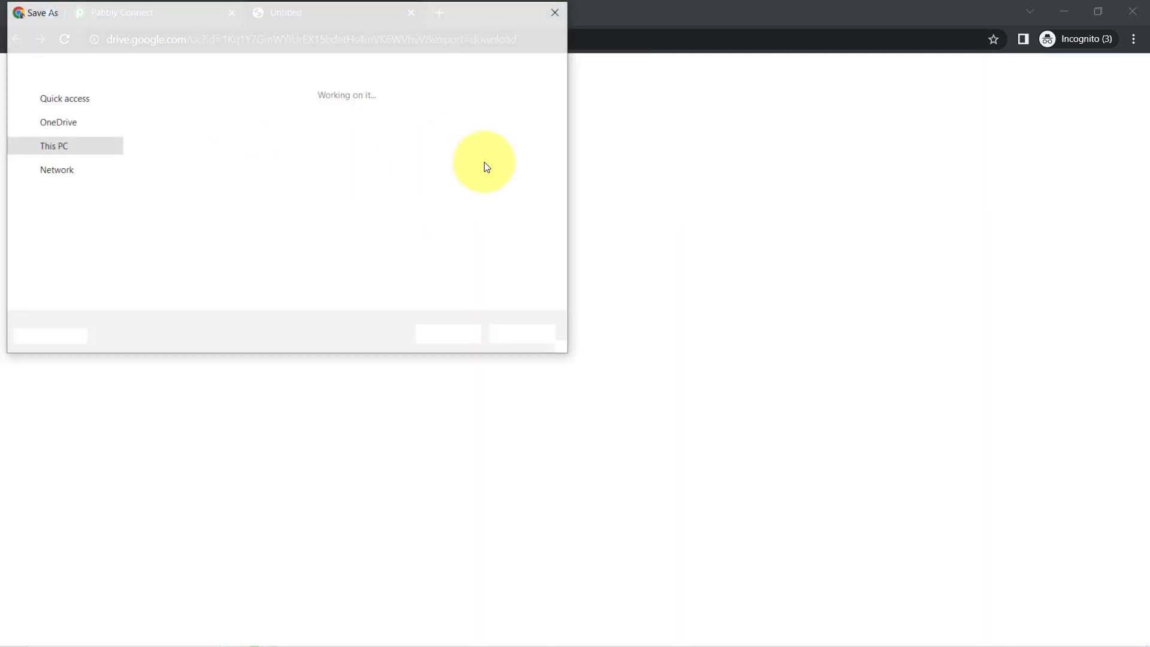
left_click(556, 14)
left_click(81, 11)
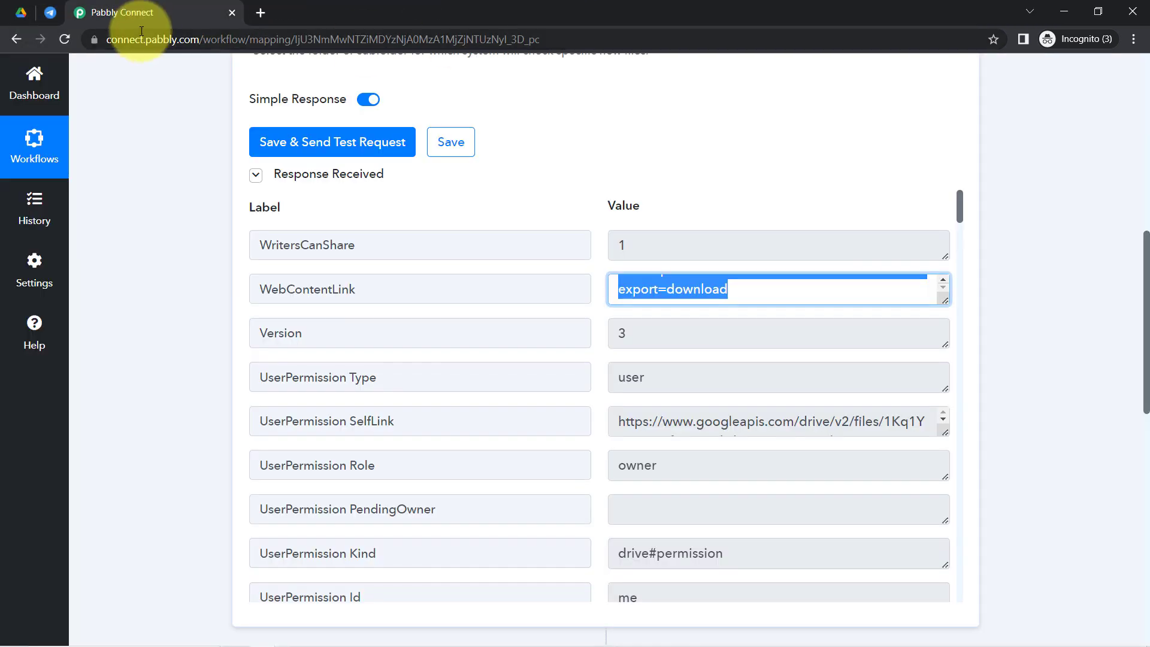
left_click(127, 279)
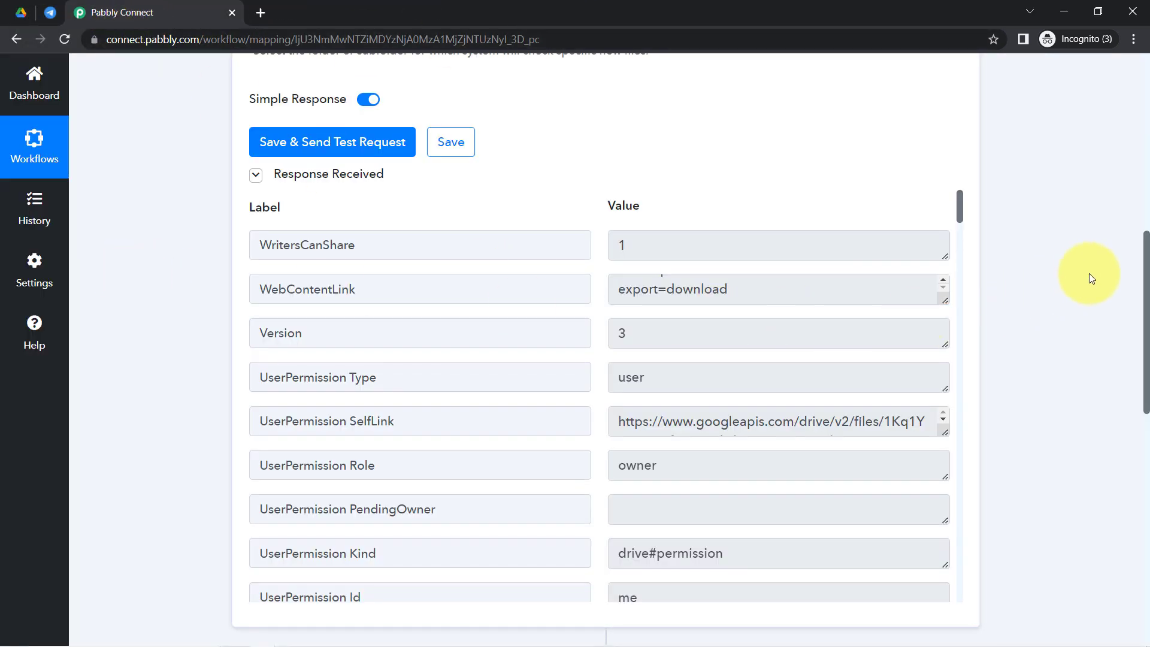
Examine the file title and the last modifying user's details in the trigger's received response
left_click_drag(1145, 264, 1144, 281)
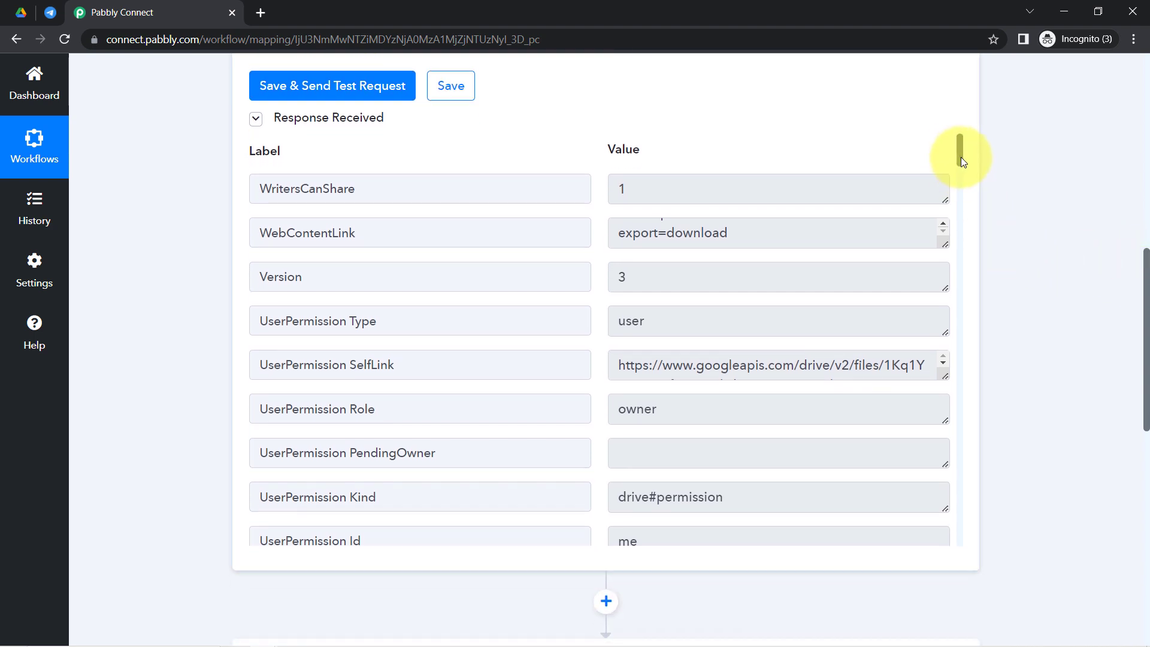
left_click_drag(961, 157, 961, 181)
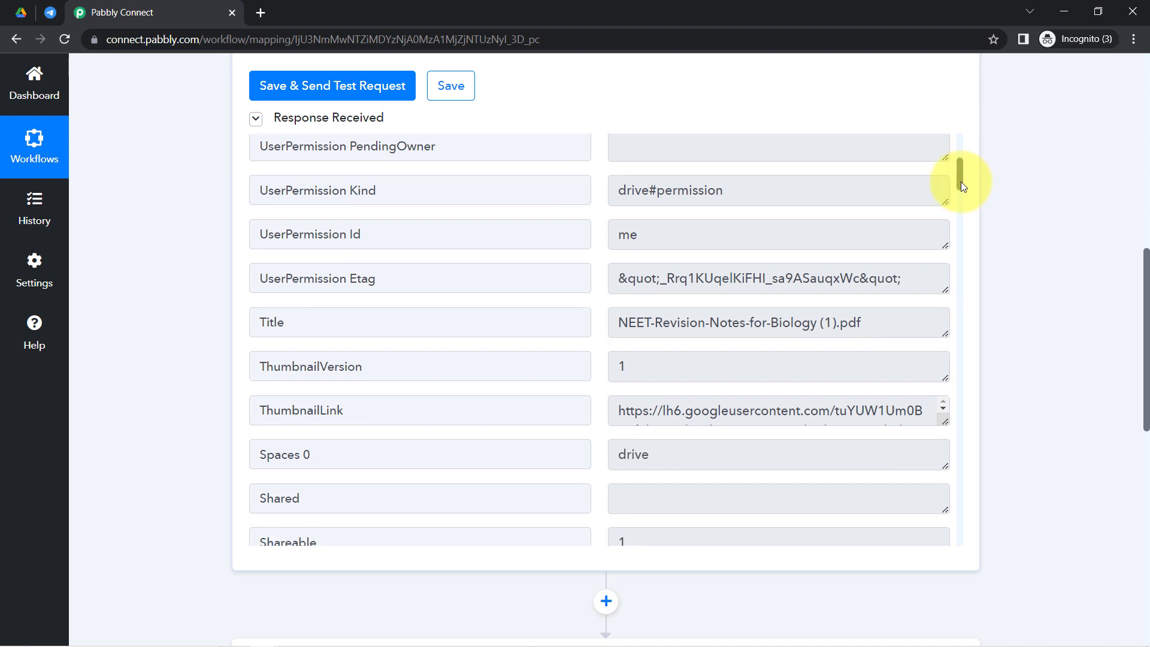
left_click_drag(642, 320, 794, 322)
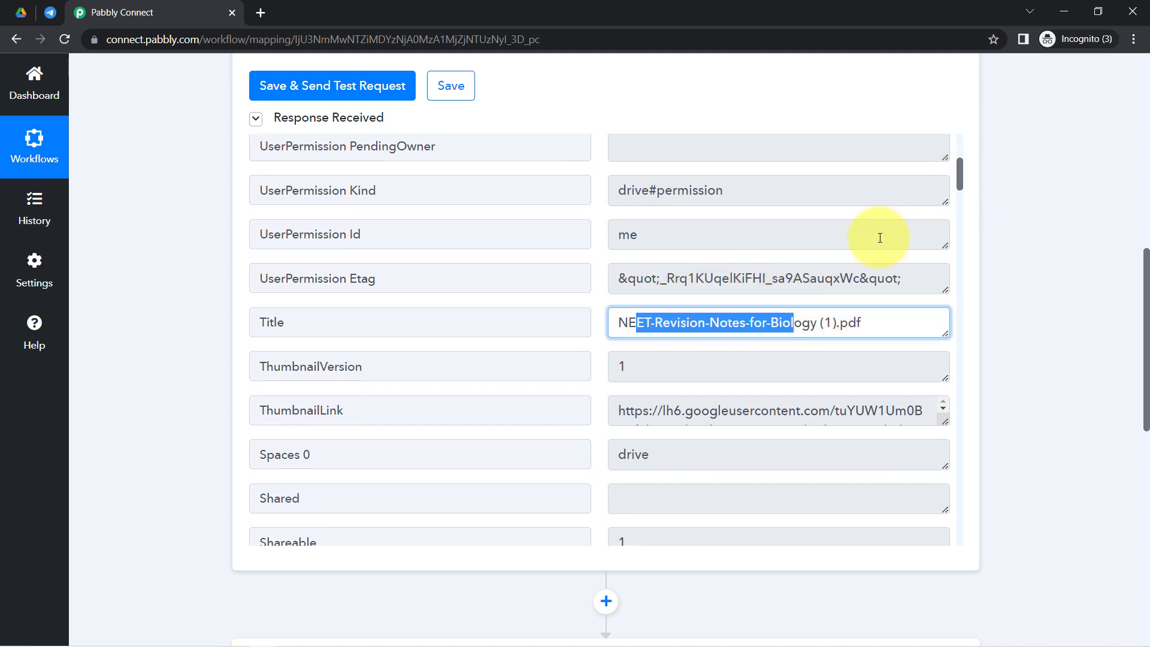
left_click_drag(962, 176, 957, 336)
double_click(692, 234)
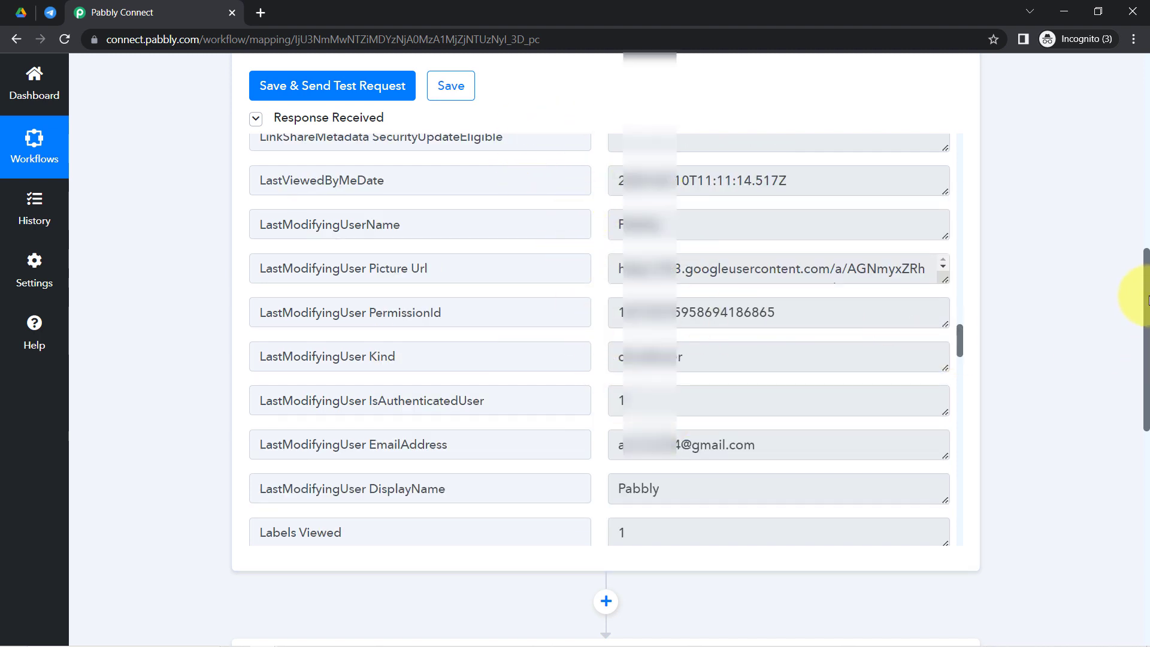
Set the Telegram Bot action event to Send a Text Message or a Reply (HTML)
left_click_drag(1142, 294, 1145, 436)
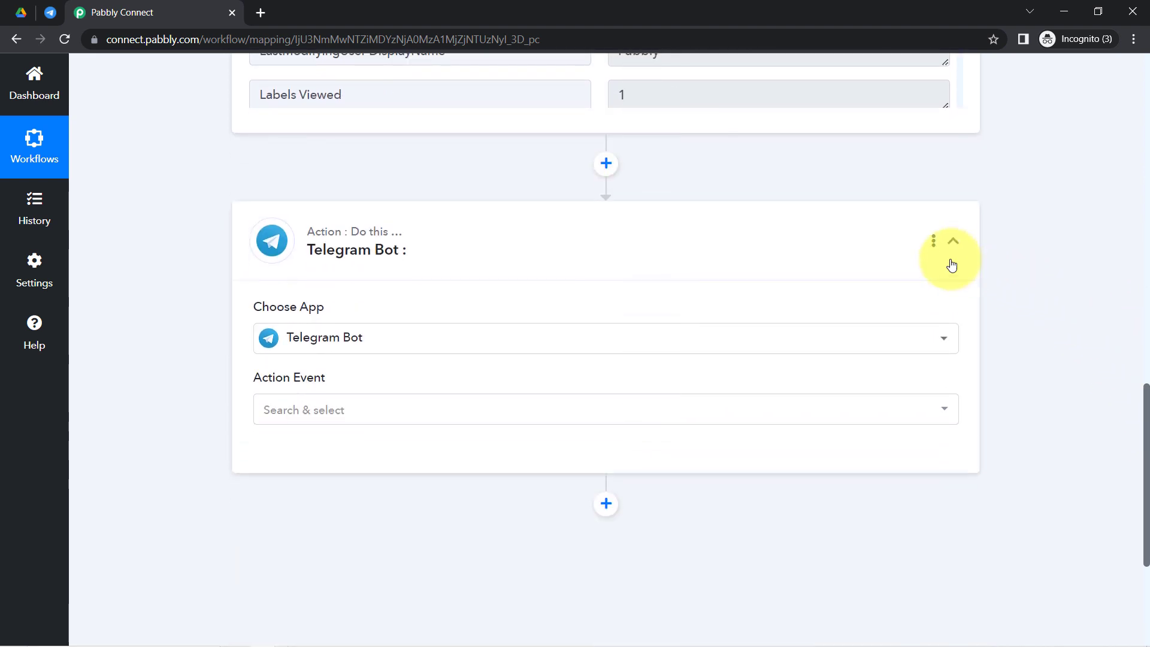
left_click(300, 423)
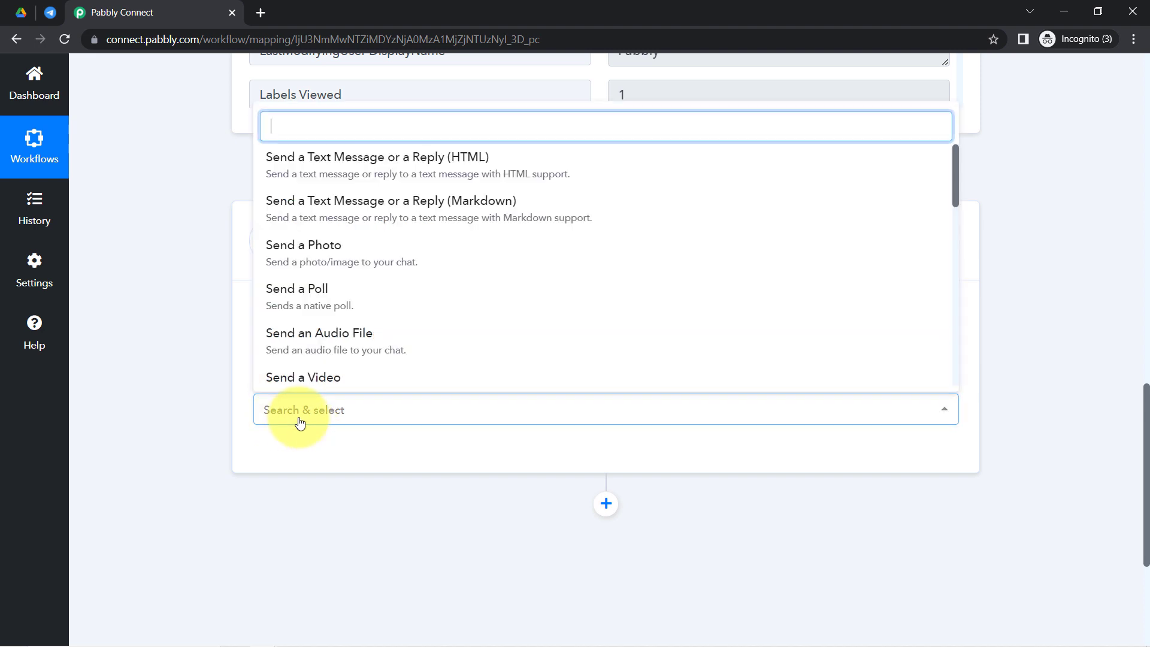
left_click(451, 174)
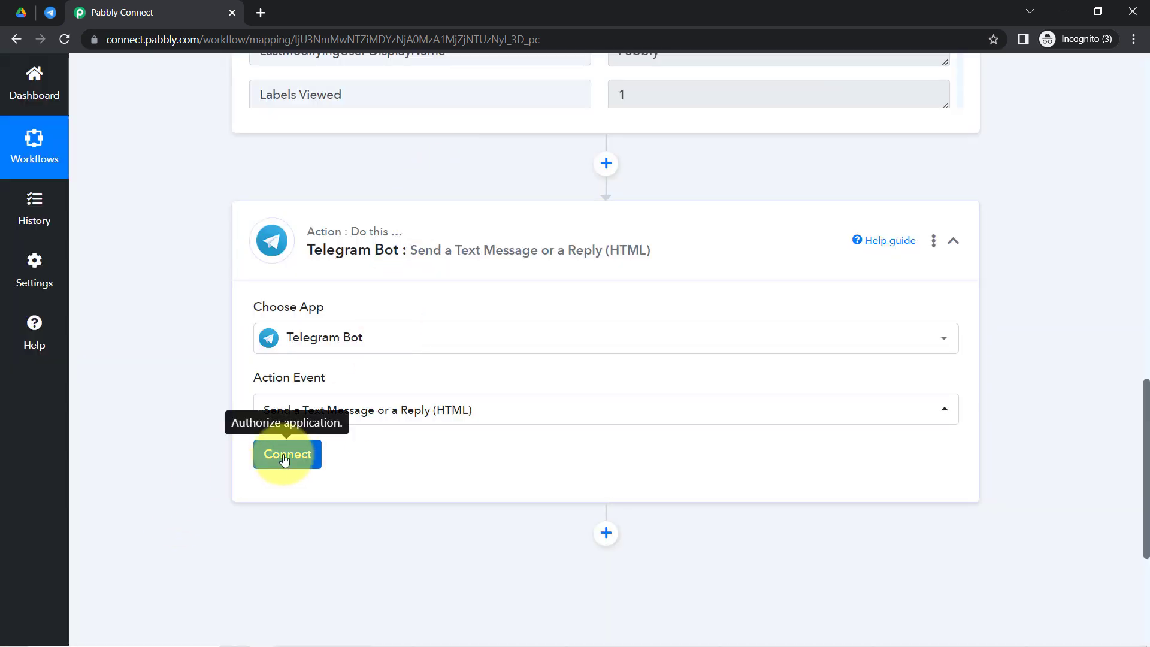
Start adding a new connection for the Telegram Bot action and read the instructions for obtaining its token
left_click(278, 454)
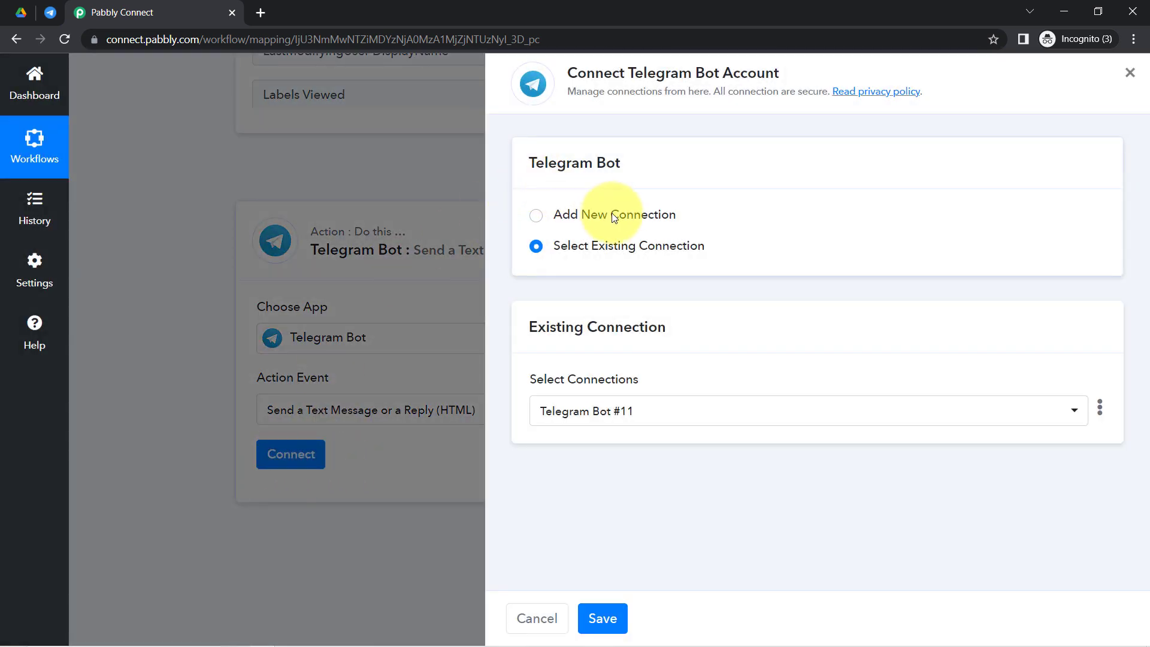
left_click(615, 215)
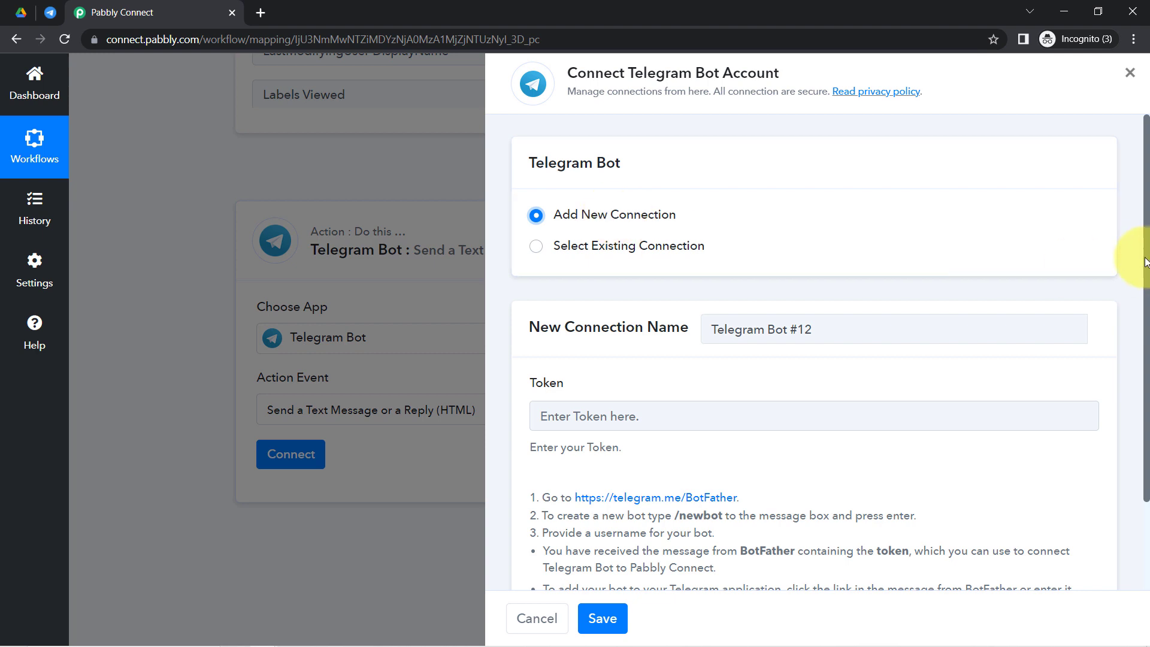
scroll(1141, 240, "down", 2)
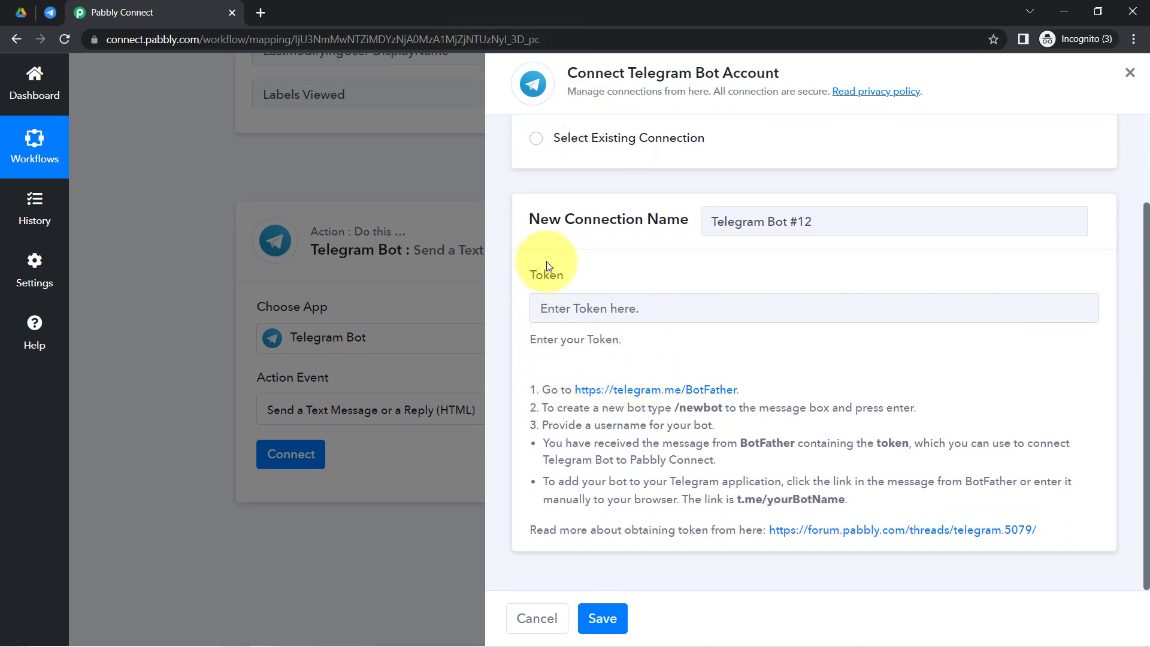
left_click_drag(531, 274, 556, 275)
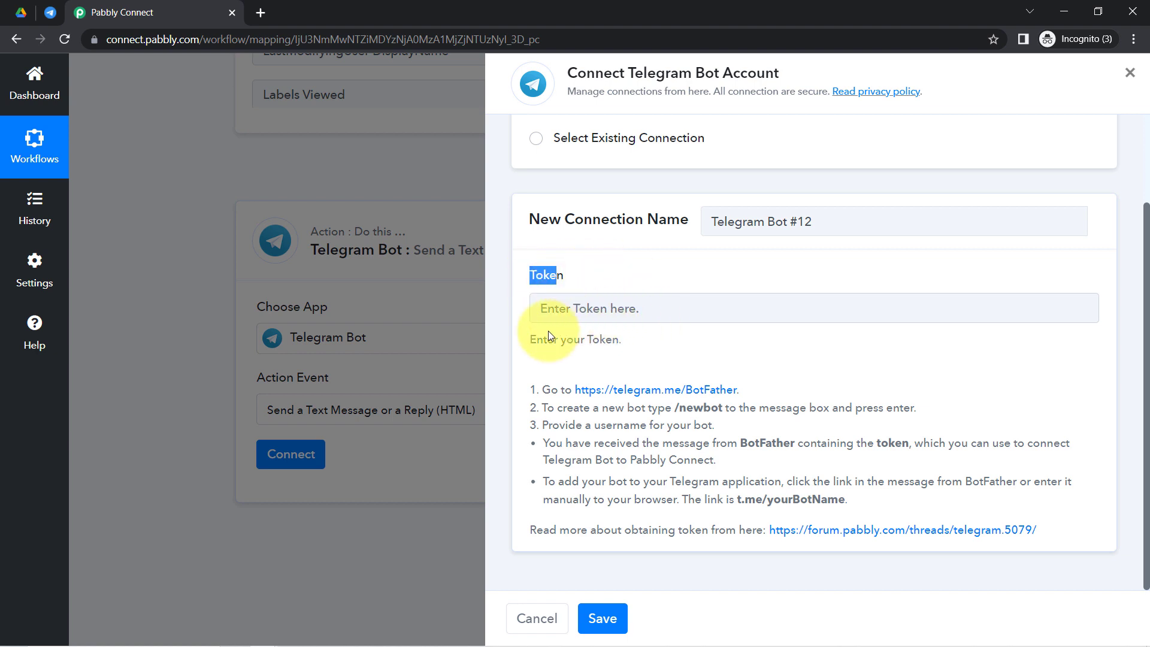
left_click_drag(538, 386, 711, 530)
left_click(657, 454)
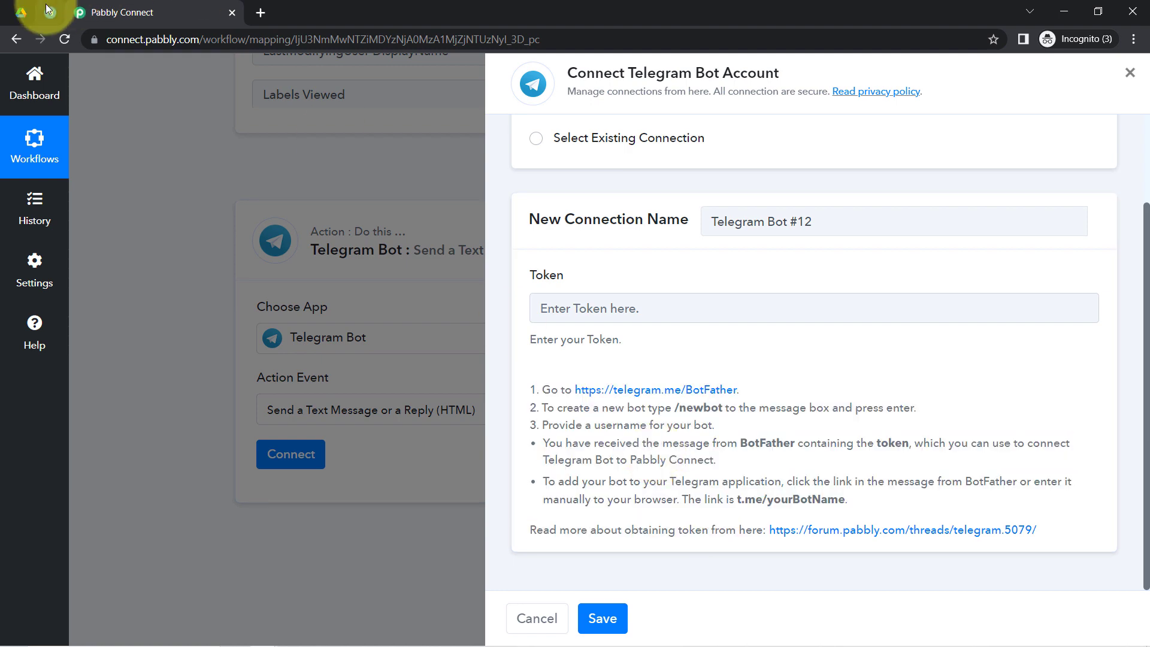
Switch to Telegram Web and find the BotFather chat by searching for "bot"
left_click(50, 12)
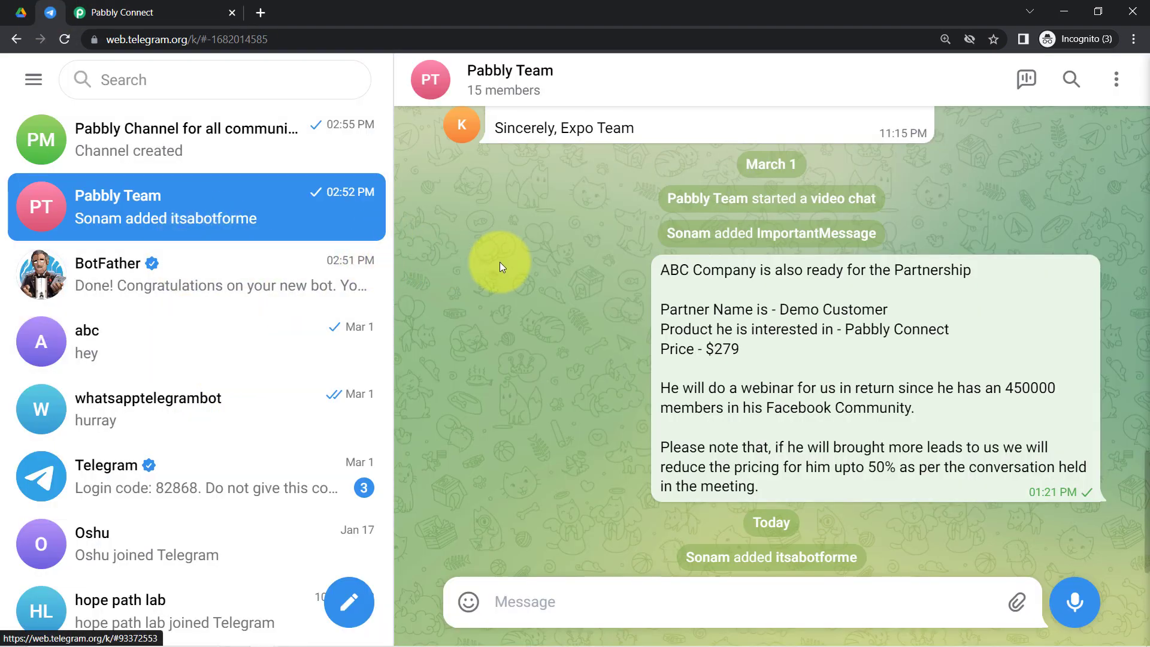
left_click(142, 80)
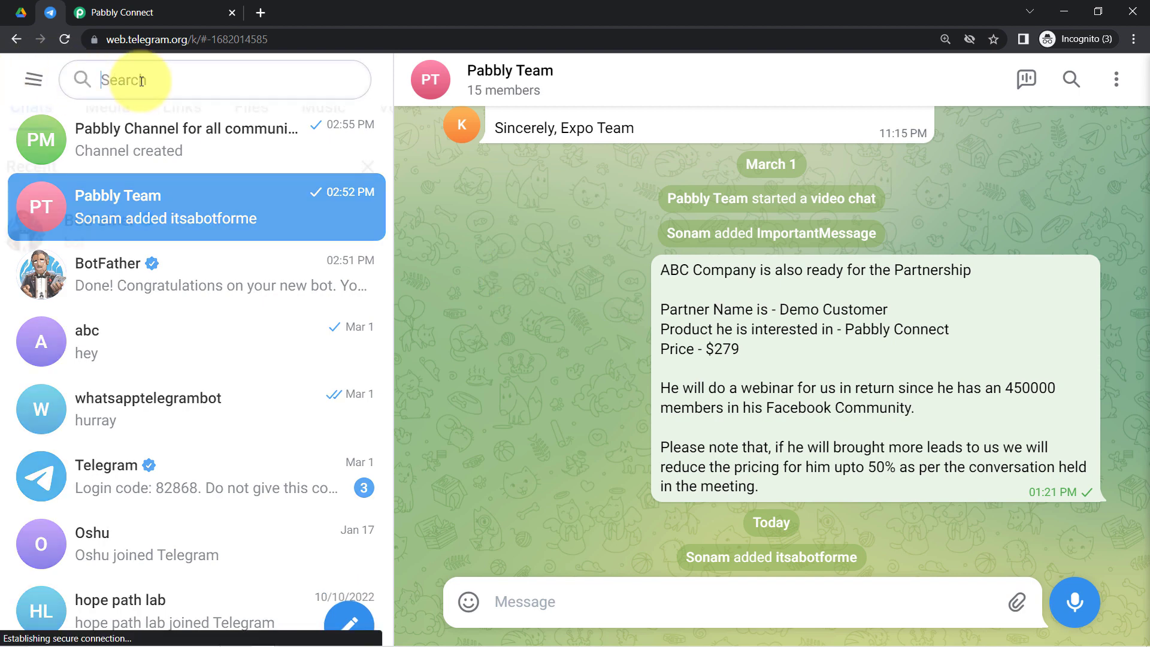
type("bot")
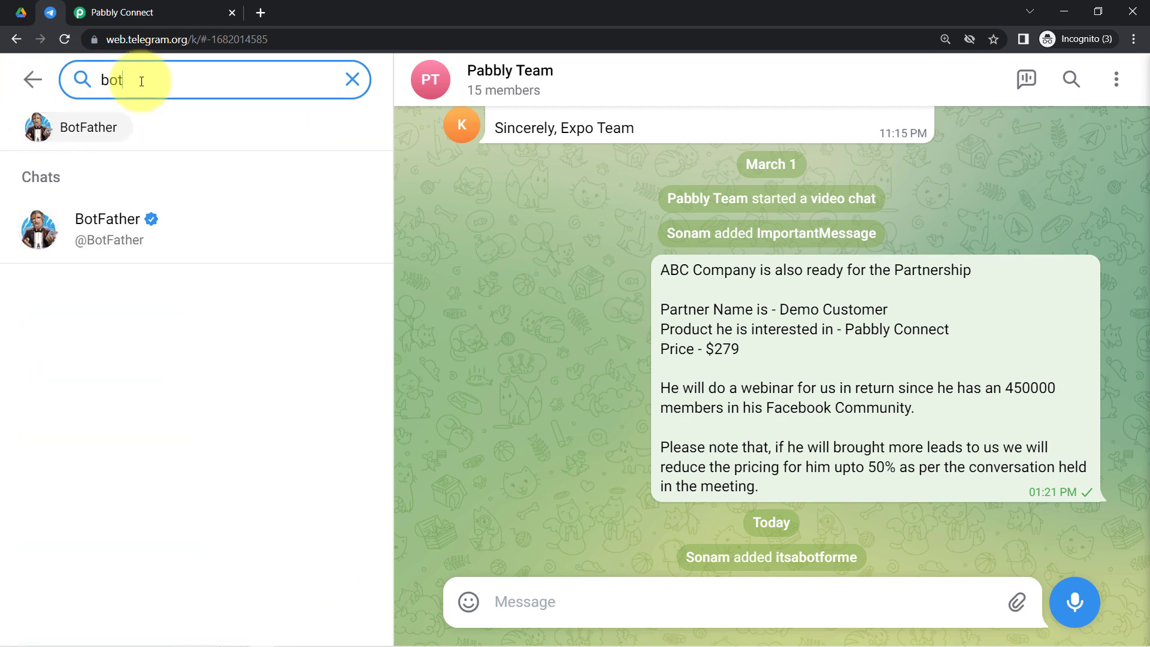
key("Escape")
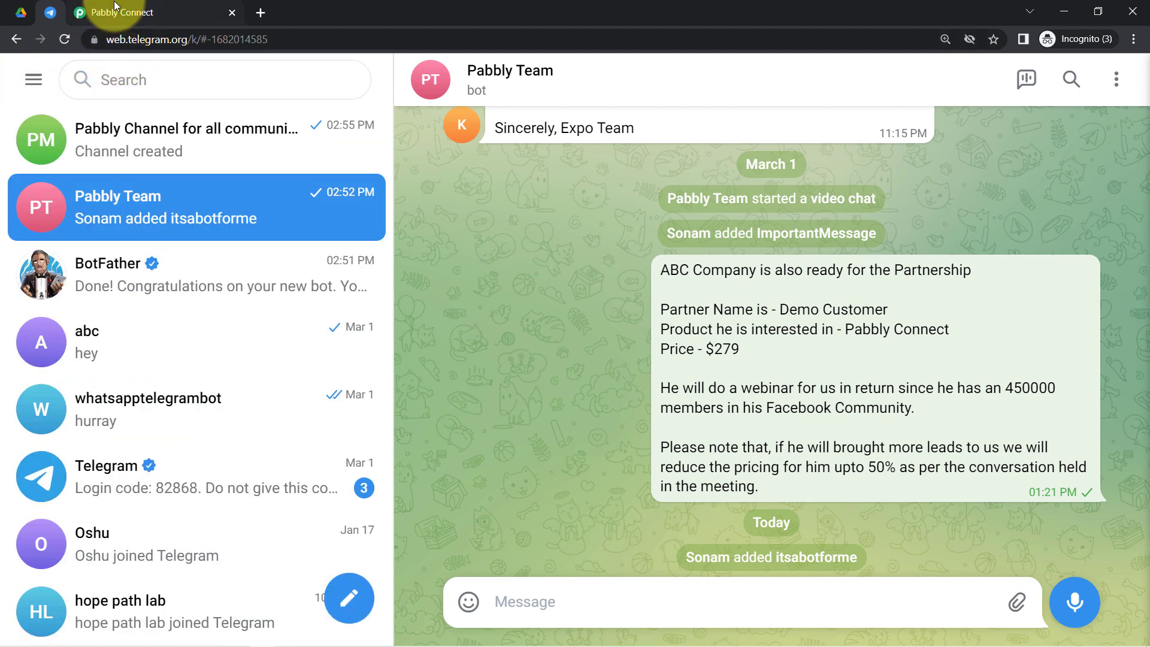
Check the bot-creation command in Pabbly Connect's connection instructions and send /newbot to BotFather in Telegram
left_click(121, 12)
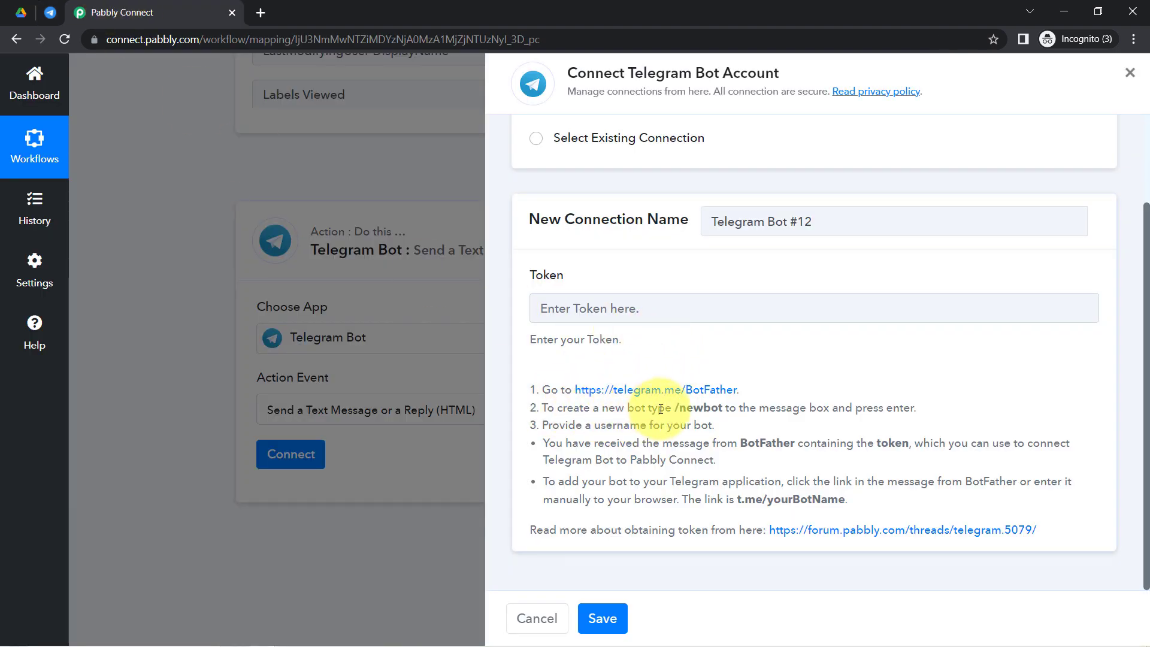
left_click_drag(676, 408, 715, 408)
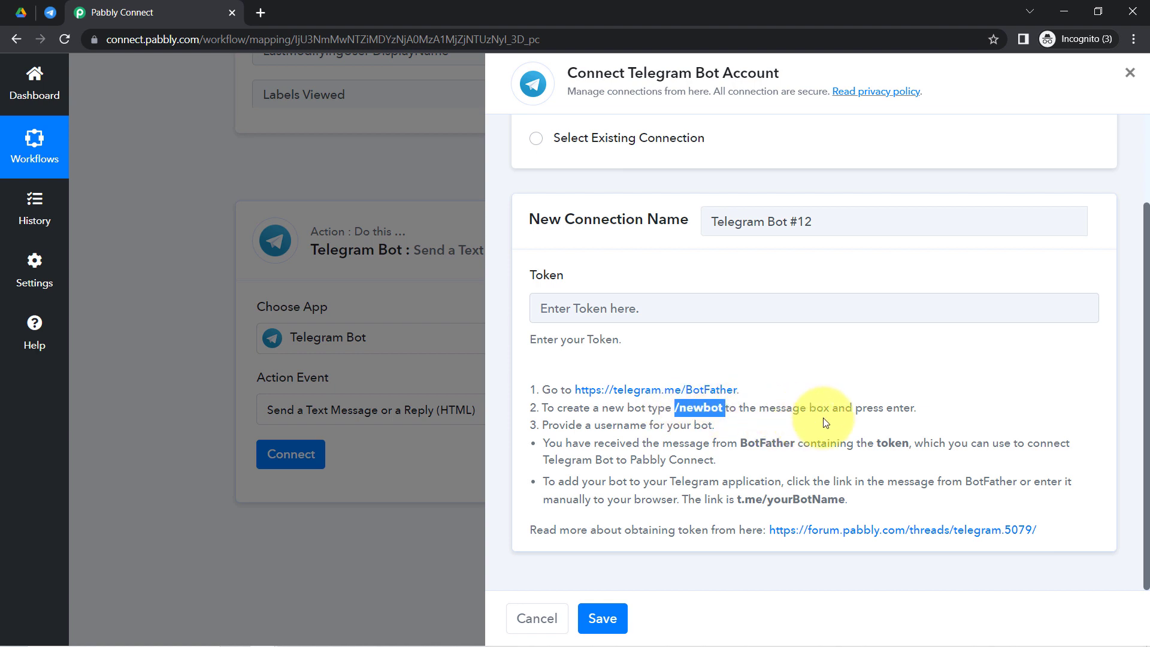
left_click(51, 12)
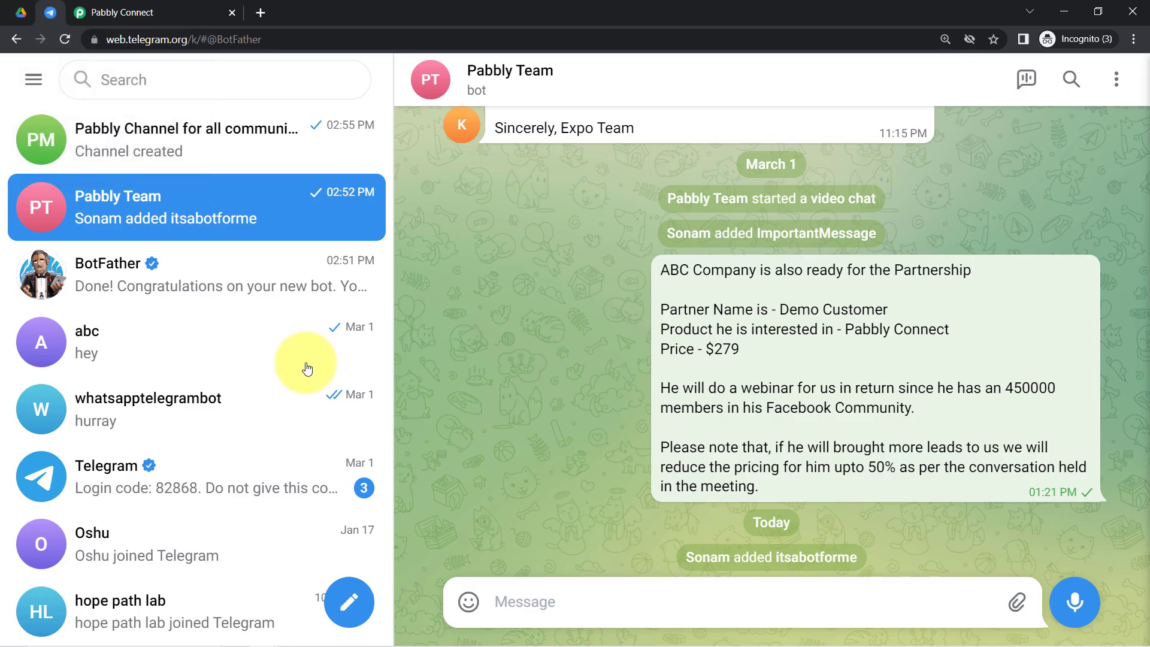
type("/newbot")
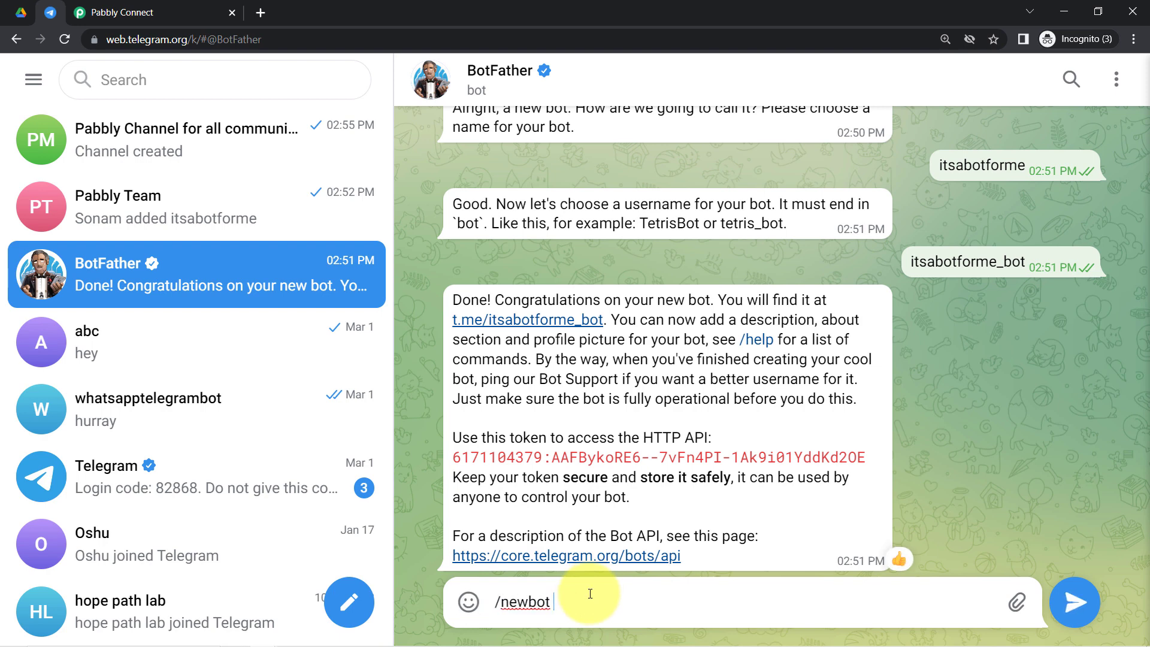
key("Return")
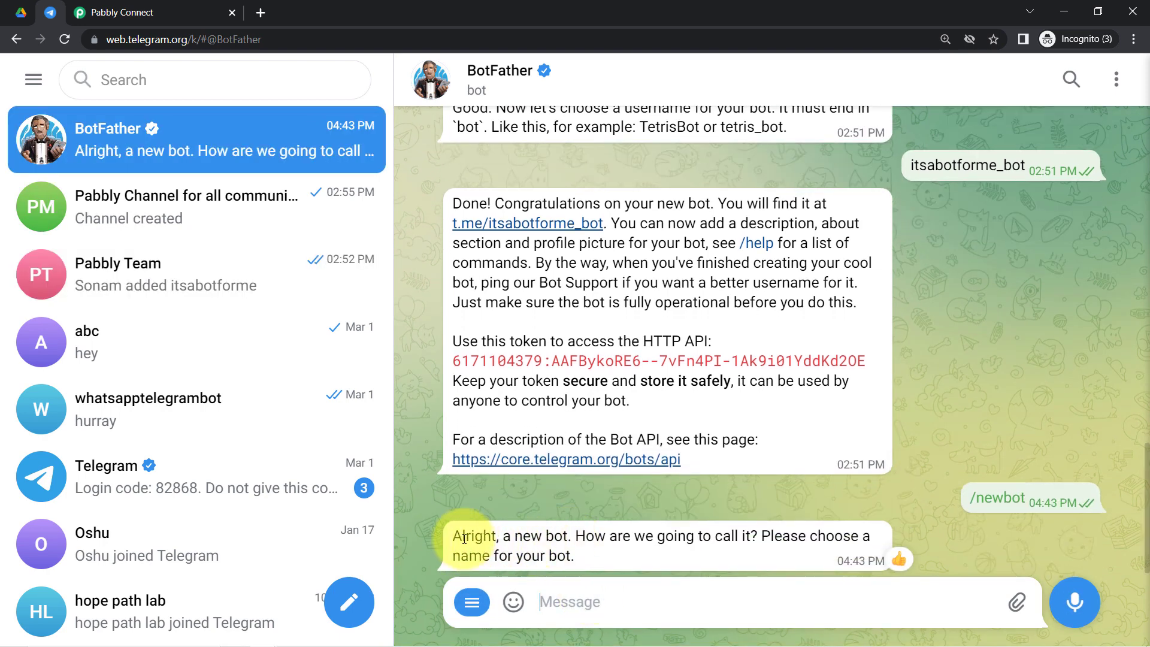
Read BotFather's naming question and reply with the bot name Itisabotforpabbly
left_click_drag(607, 536, 741, 534)
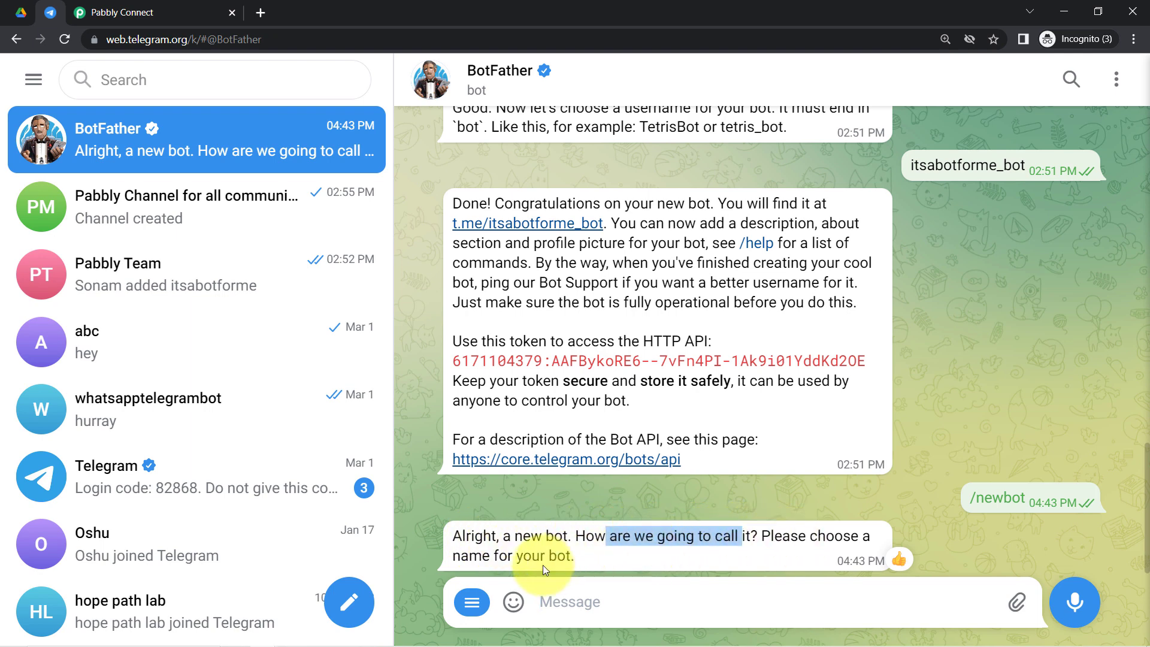
left_click(565, 593)
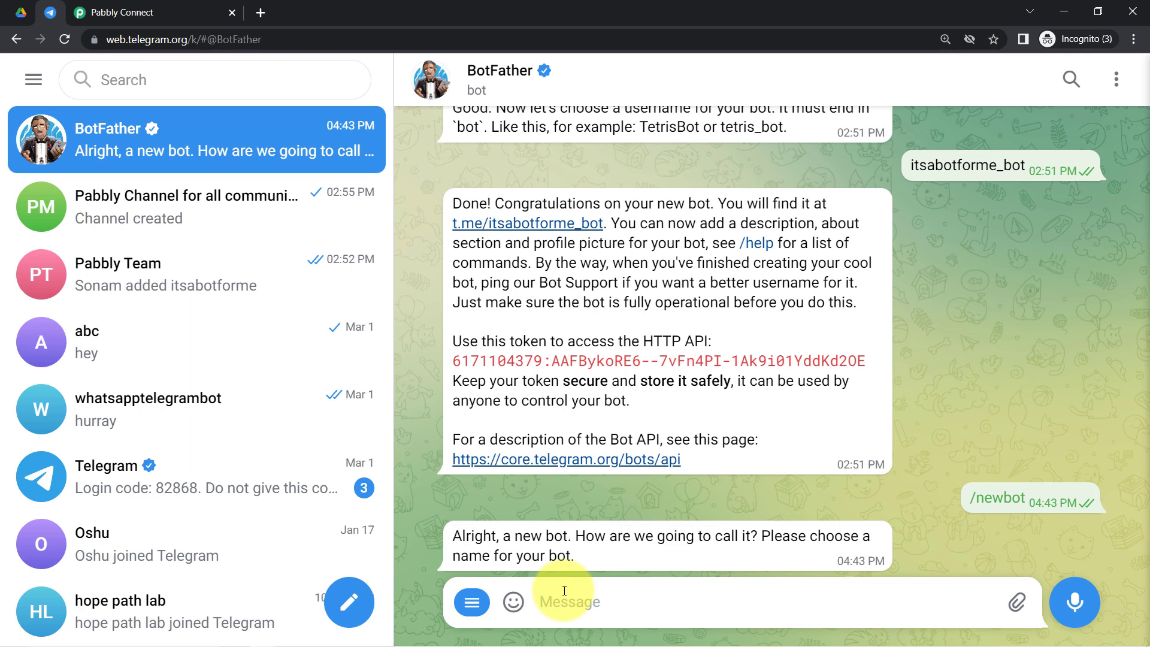
type("I")
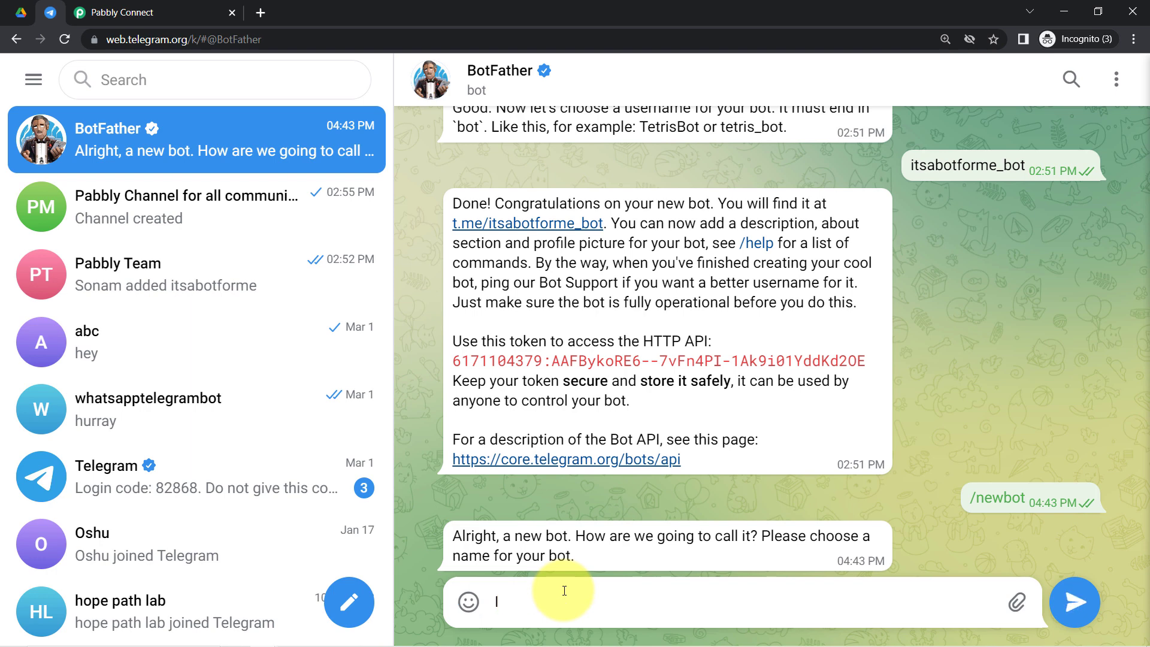
type("tisabotforpabbly")
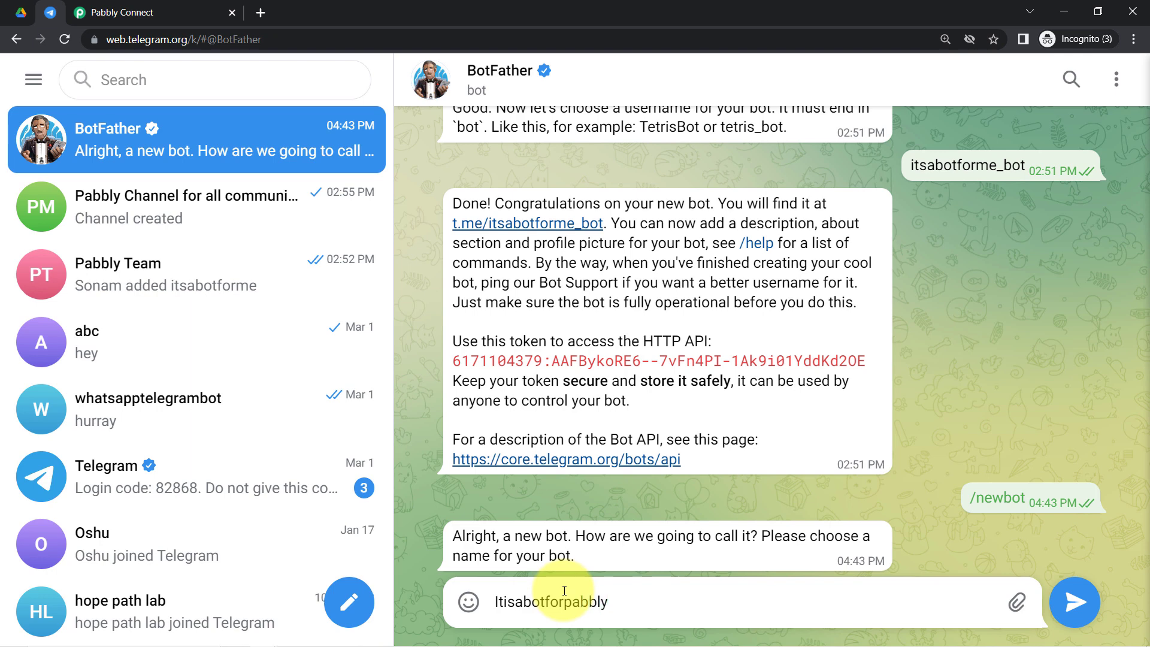
key("Return")
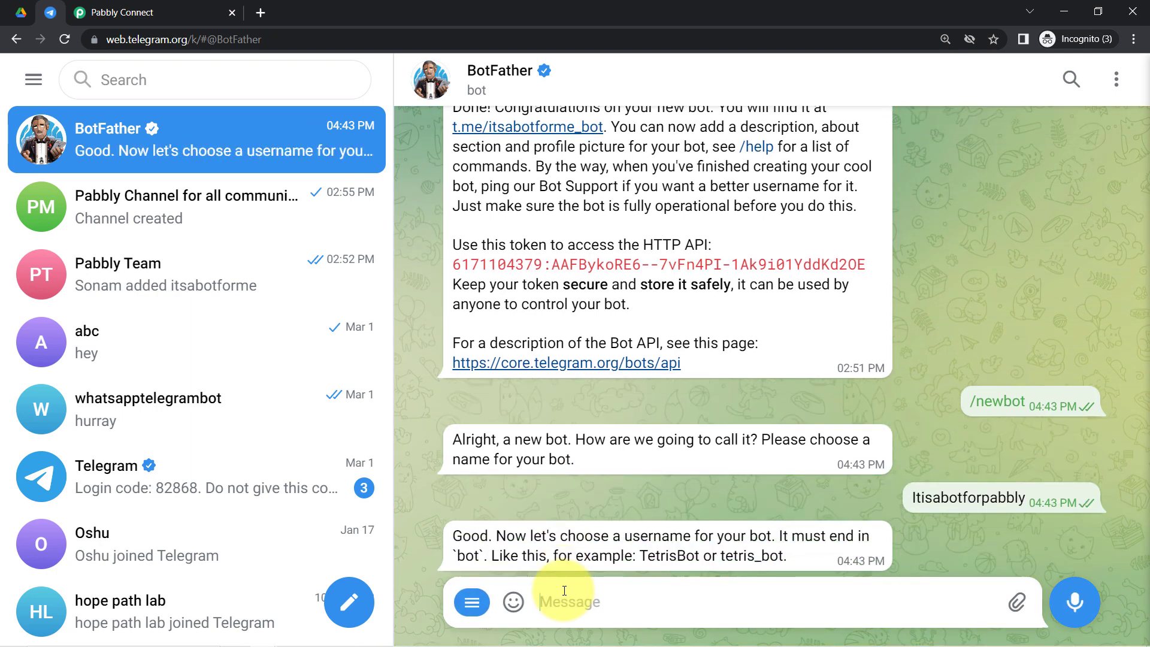
Reuse the bot's name with the suffix _bot and send Itisabotforpabbly_bot to BotFather as the username
left_click_drag(488, 536, 461, 536)
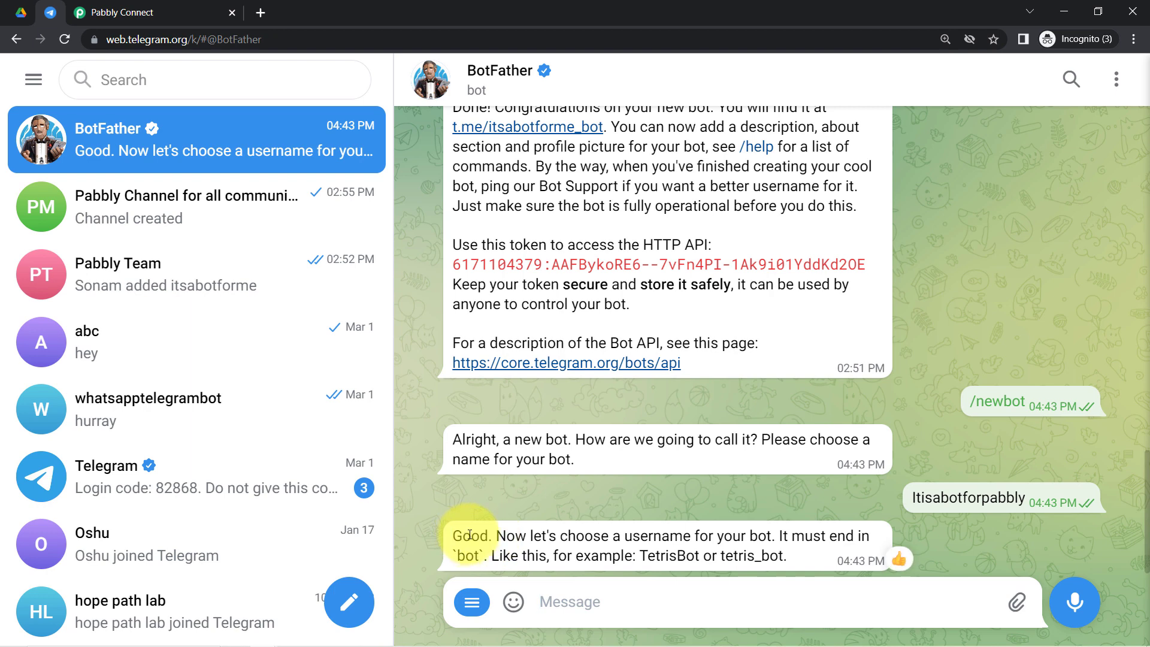
double_click(951, 500)
key("ctrl+c")
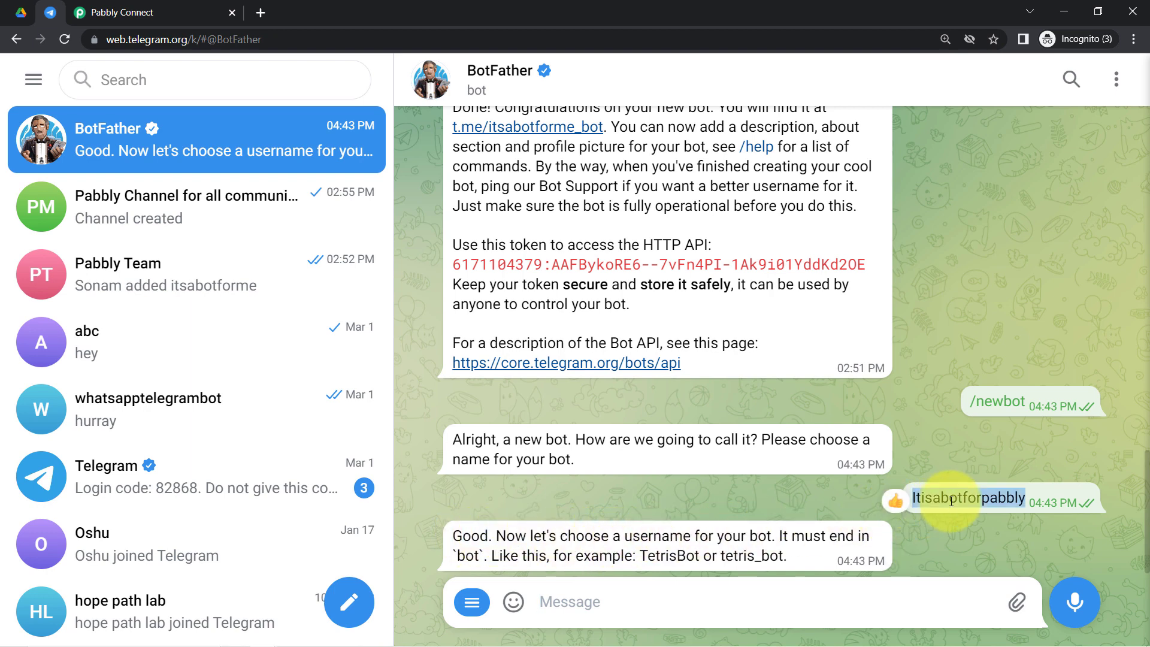
left_click(616, 587)
key("ctrl+v")
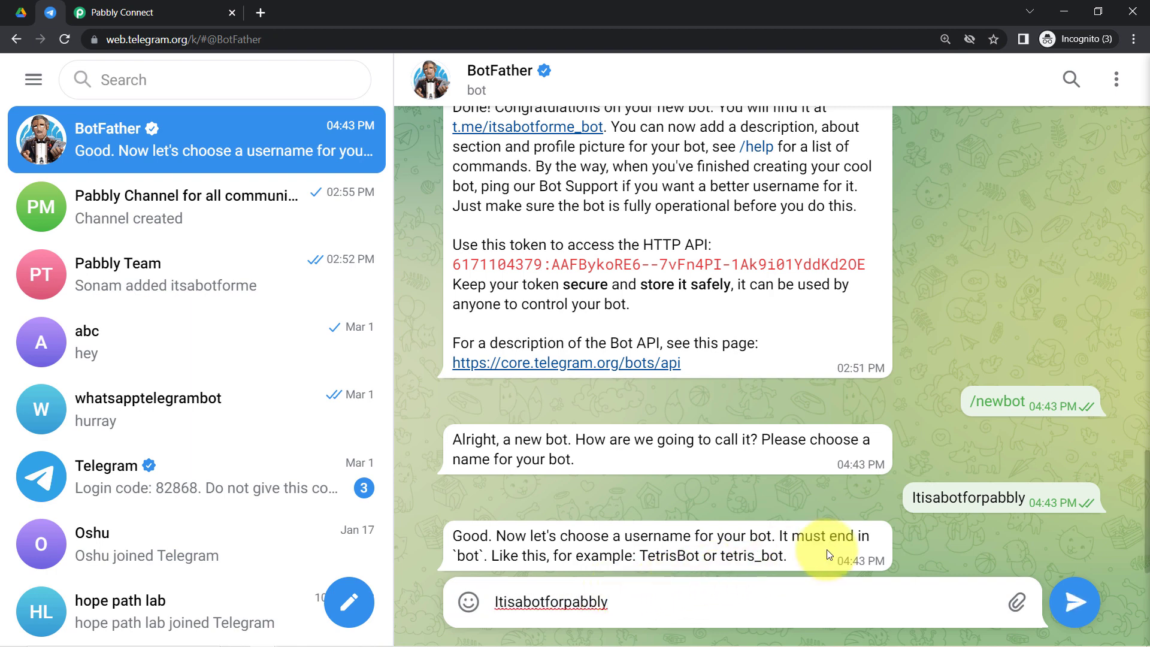
left_click(773, 558)
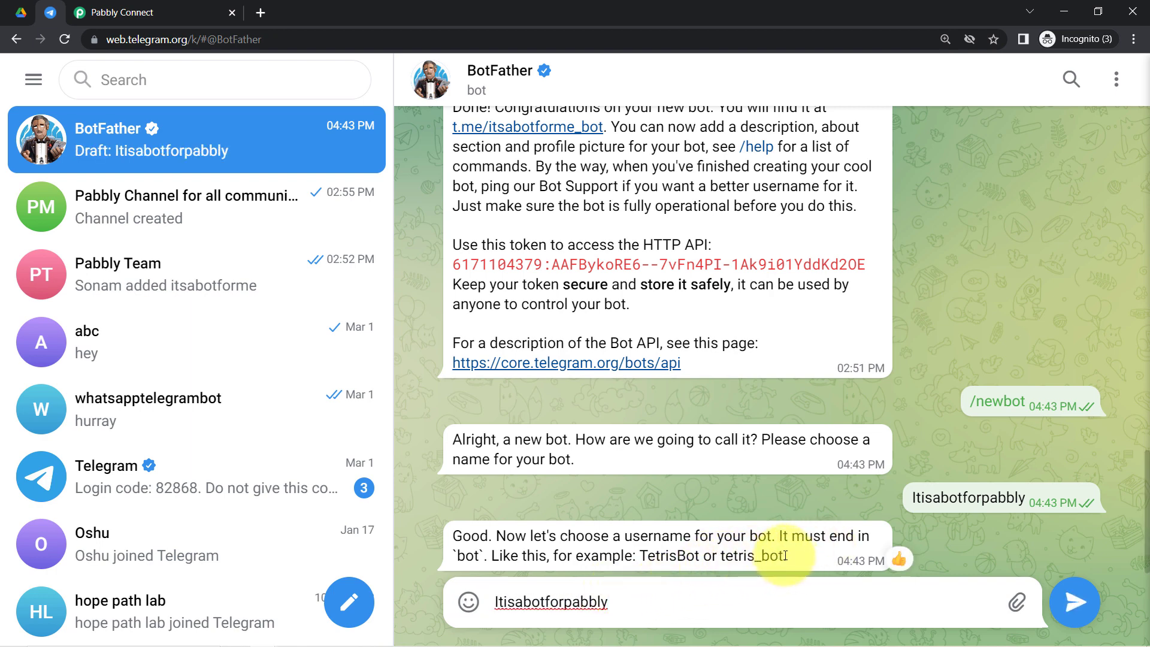
left_click_drag(771, 556, 753, 557)
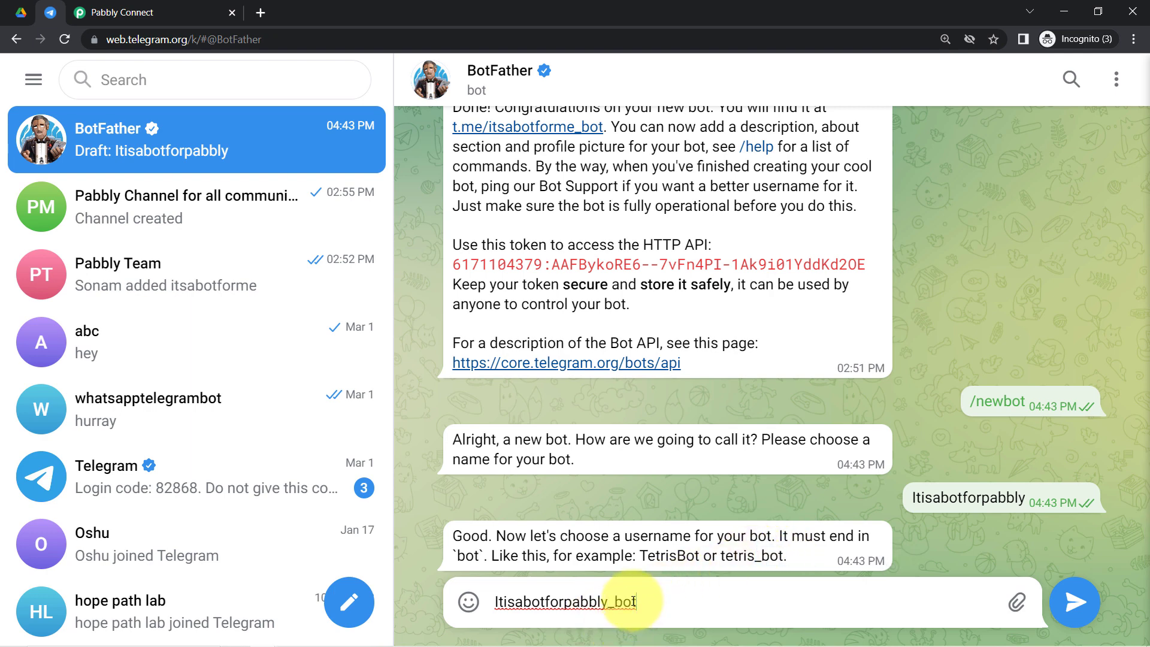
key("Return")
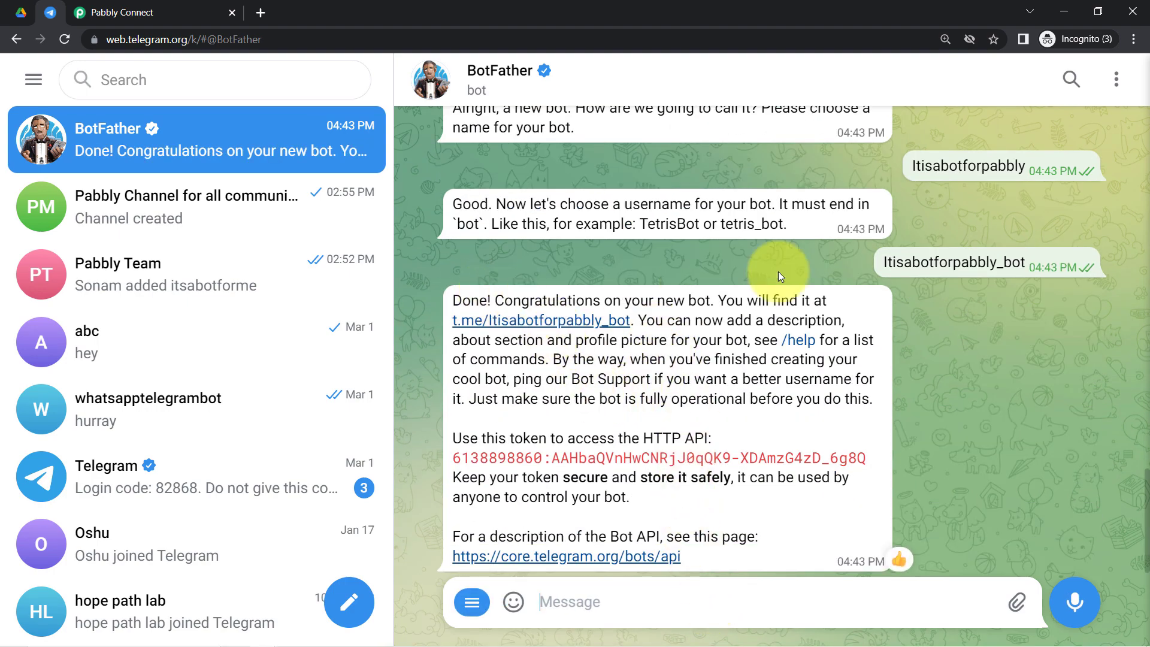
Check the new bot's username and copy its HTTP API token from BotFather's confirmation message
double_click(953, 261)
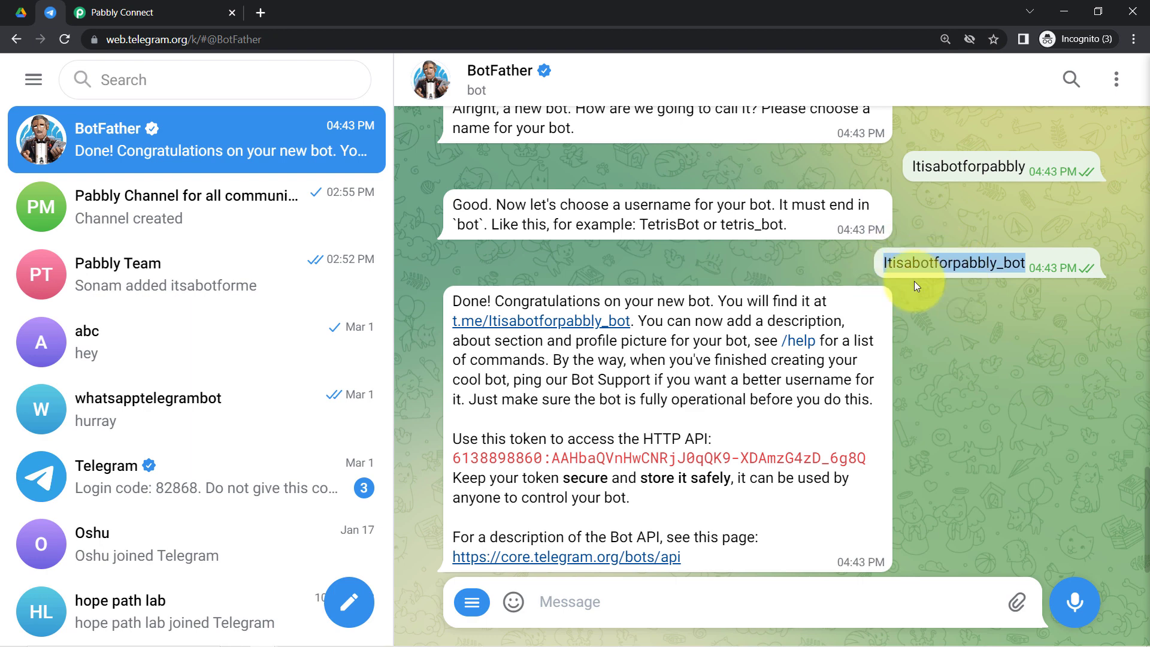
left_click(748, 358)
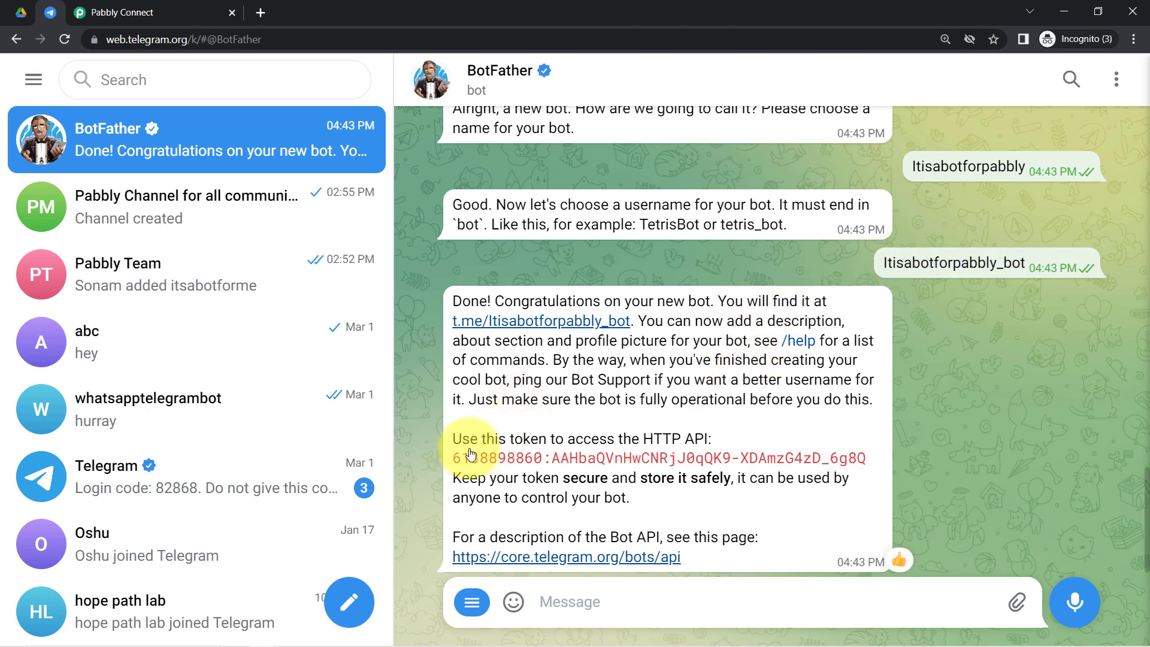
left_click_drag(451, 457, 879, 460)
key("ctrl+c")
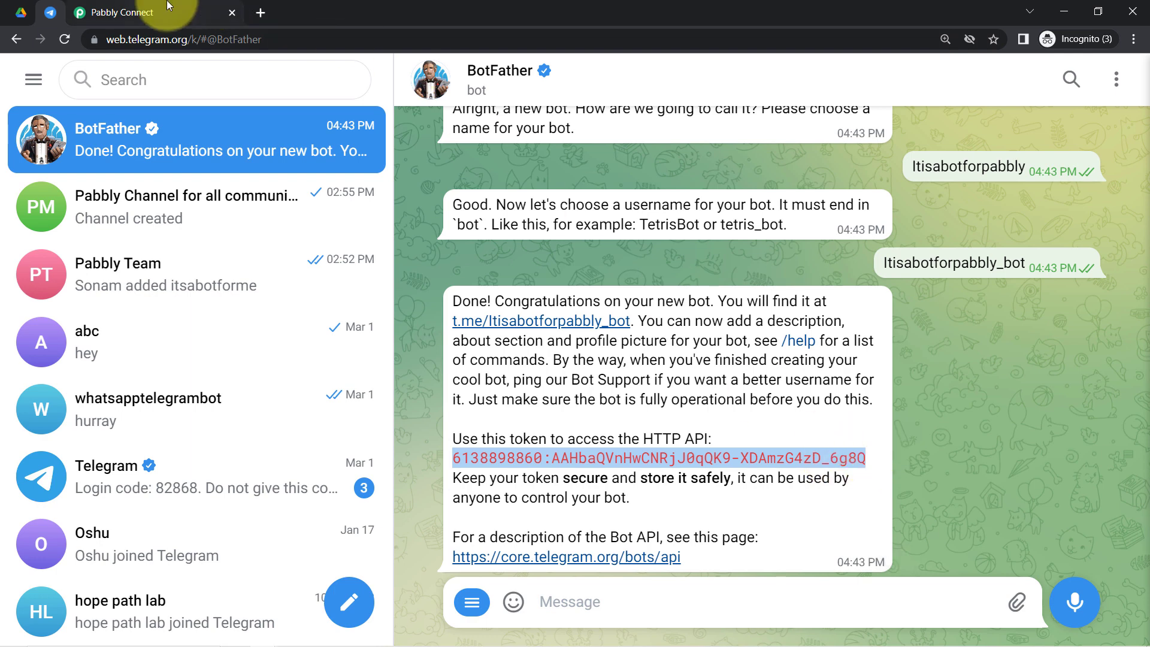
Switch back to Pabbly Connect, paste the bot's API token into the Token field and save the Telegram Bot connection
left_click(149, 12)
left_click(594, 301)
key("ctrl+v")
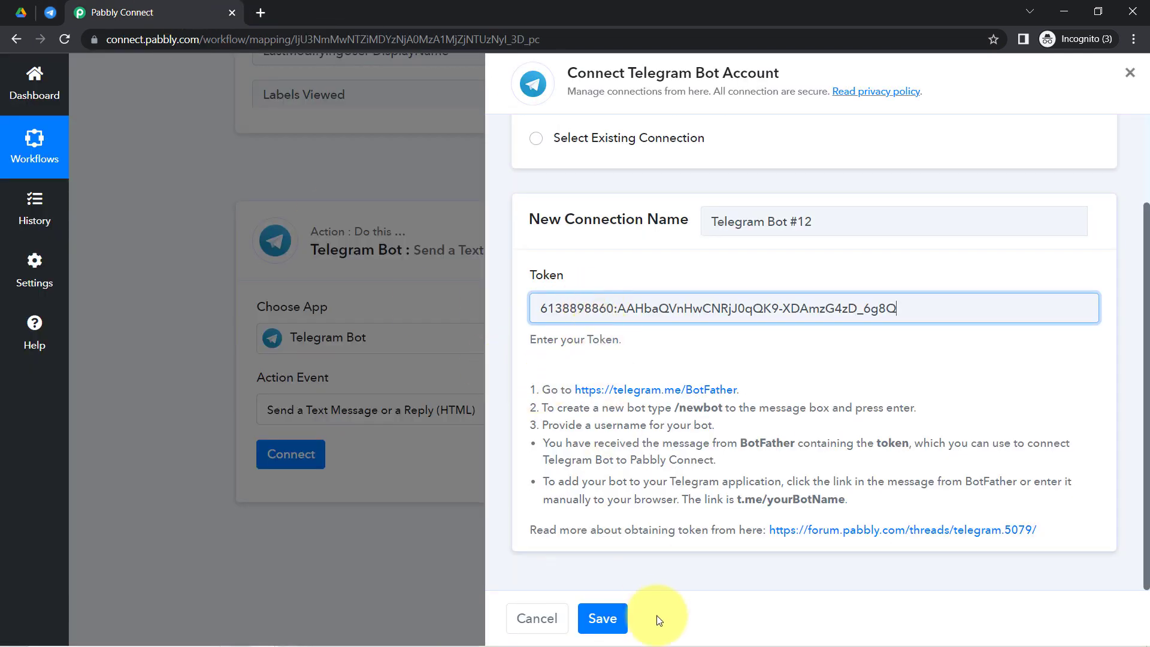
left_click(599, 619)
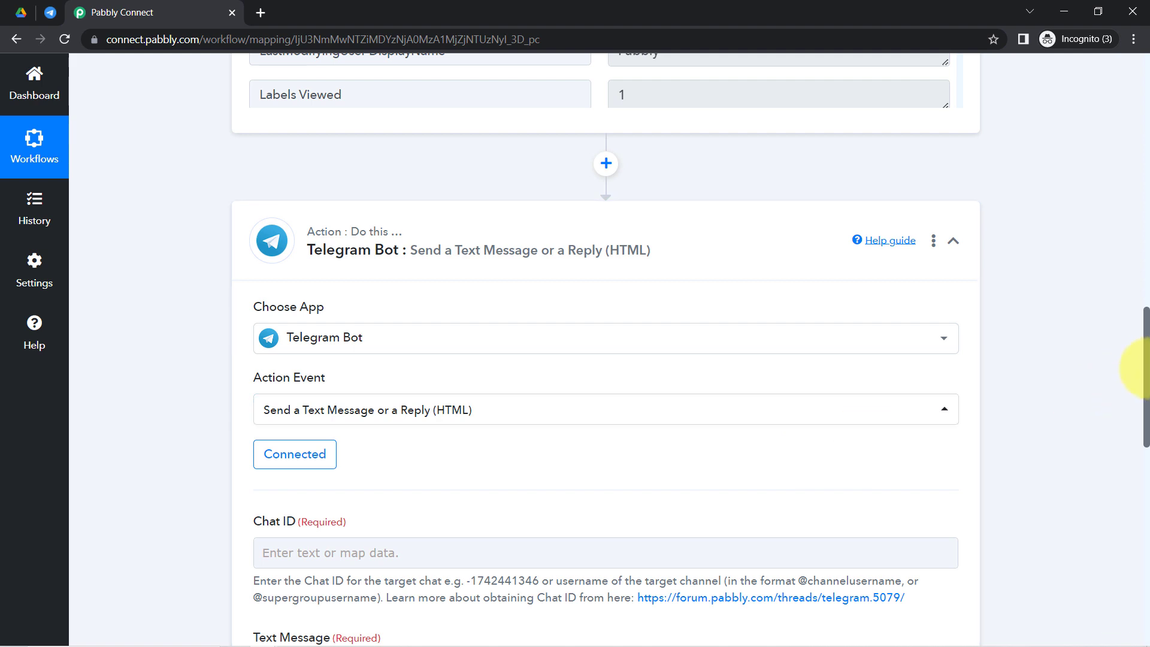
Check the action's required Chat ID field and copy the Pabbly Team group's chat ID from its Telegram web address
left_click_drag(1144, 368, 1146, 418)
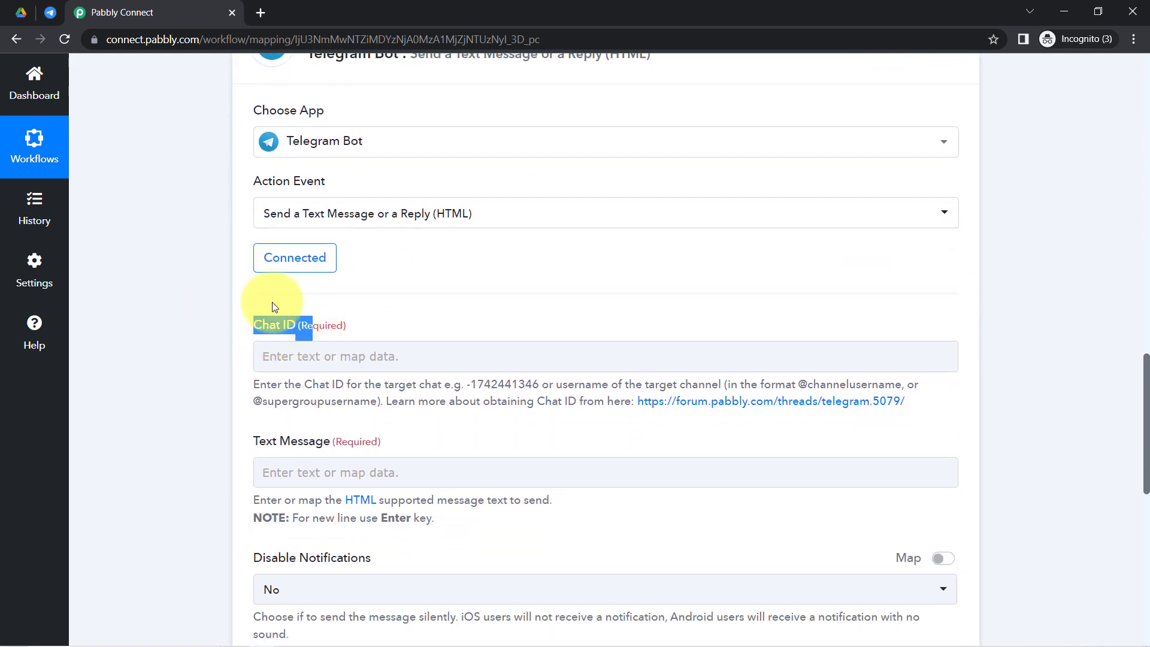
left_click(46, 20)
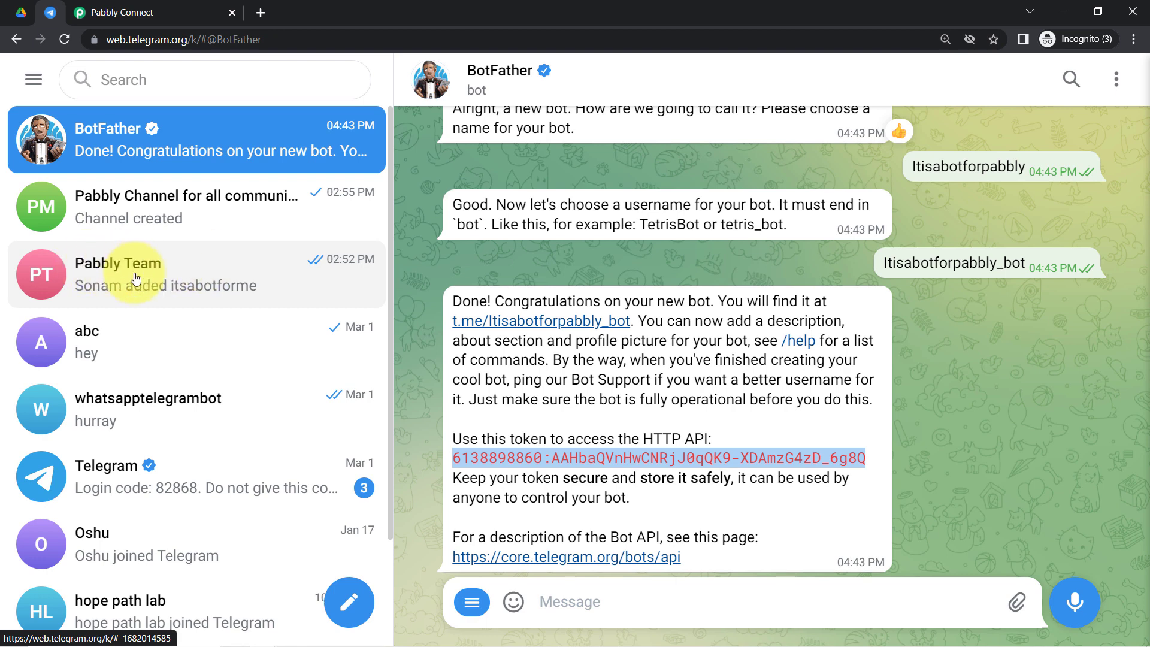
left_click(220, 282)
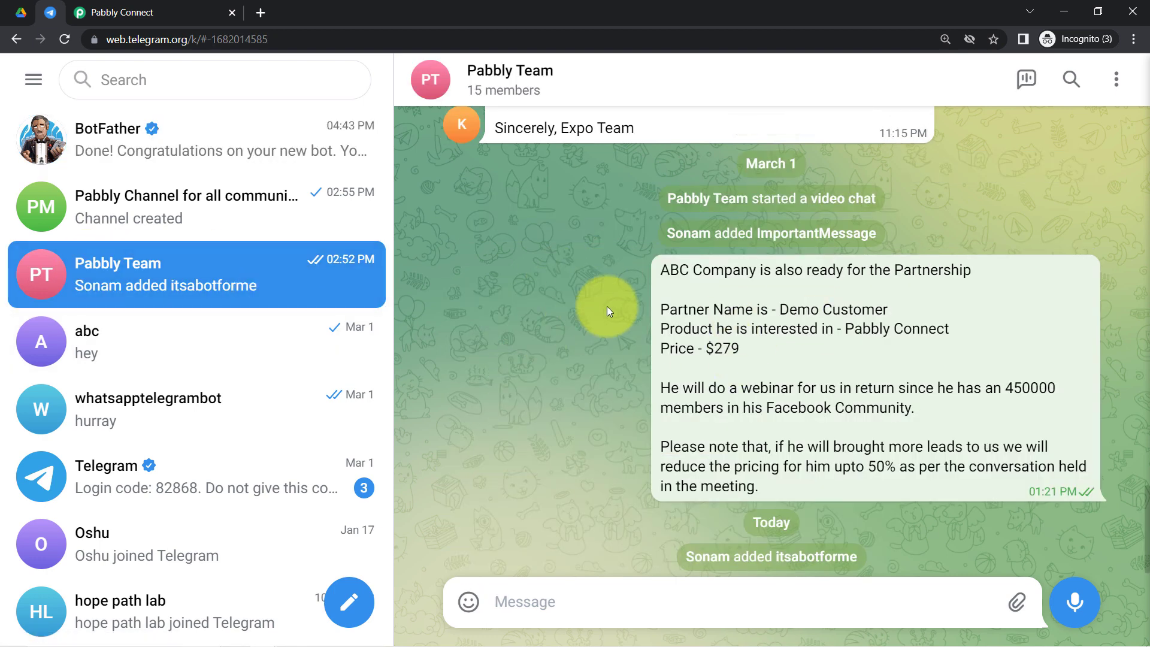
left_click_drag(272, 39, 211, 43)
key("ctrl+c")
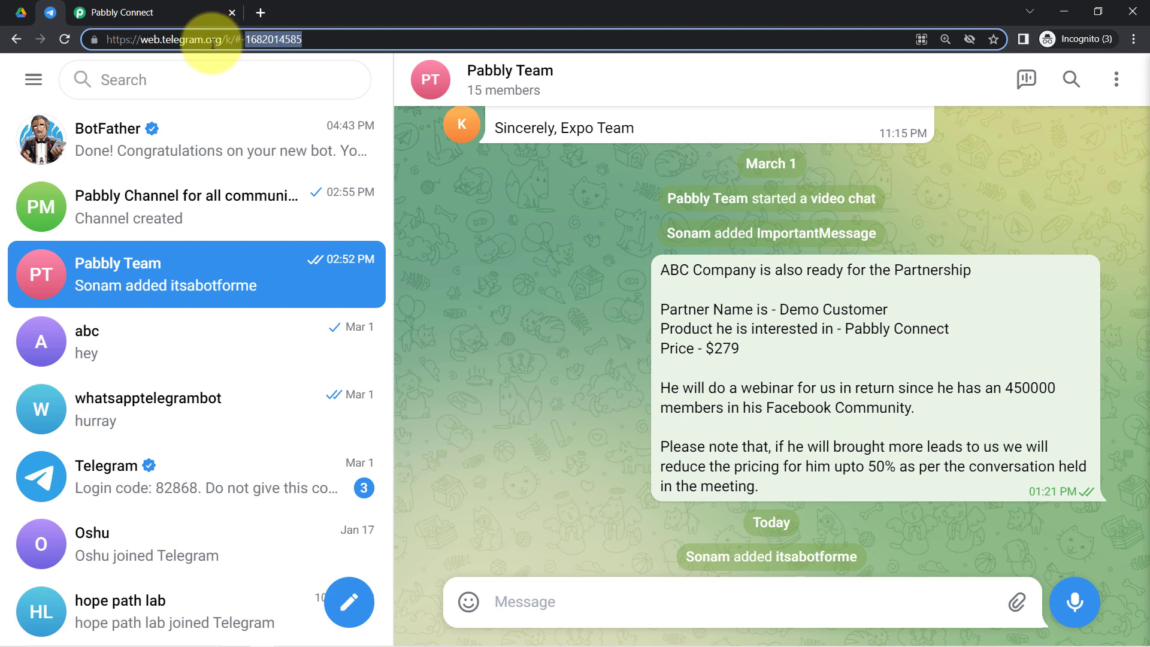
Open the Chat ID help link from the workflow in a new tab and read how to format group and channel IDs
left_click(177, 6)
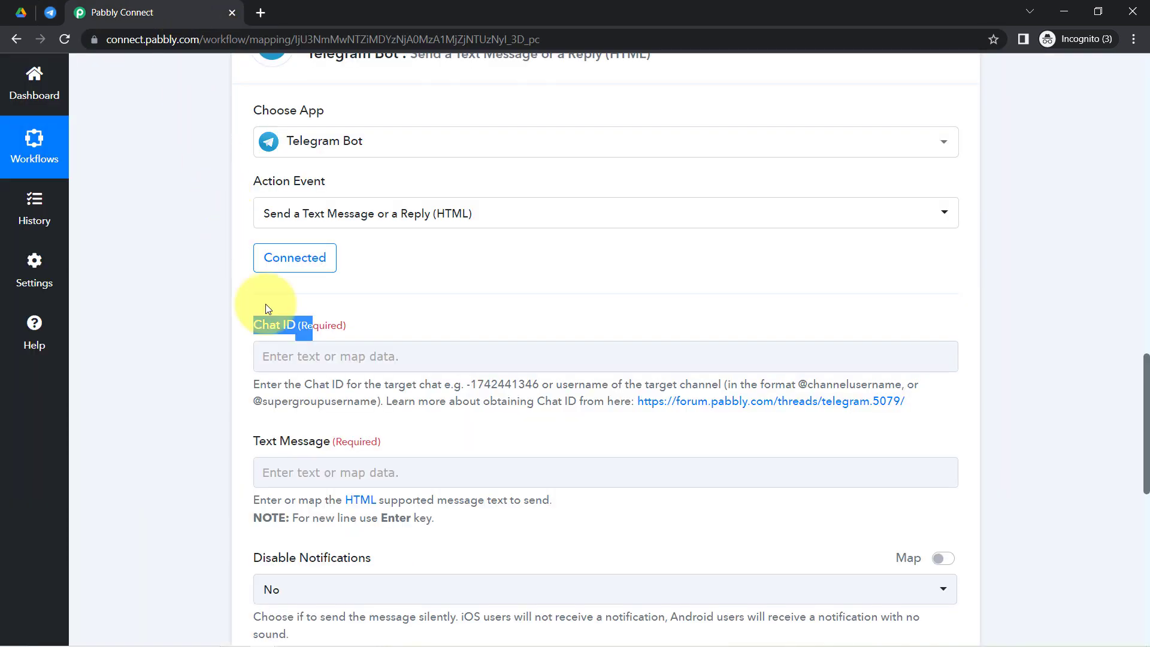
left_click_drag(346, 389, 723, 405)
right_click(723, 405)
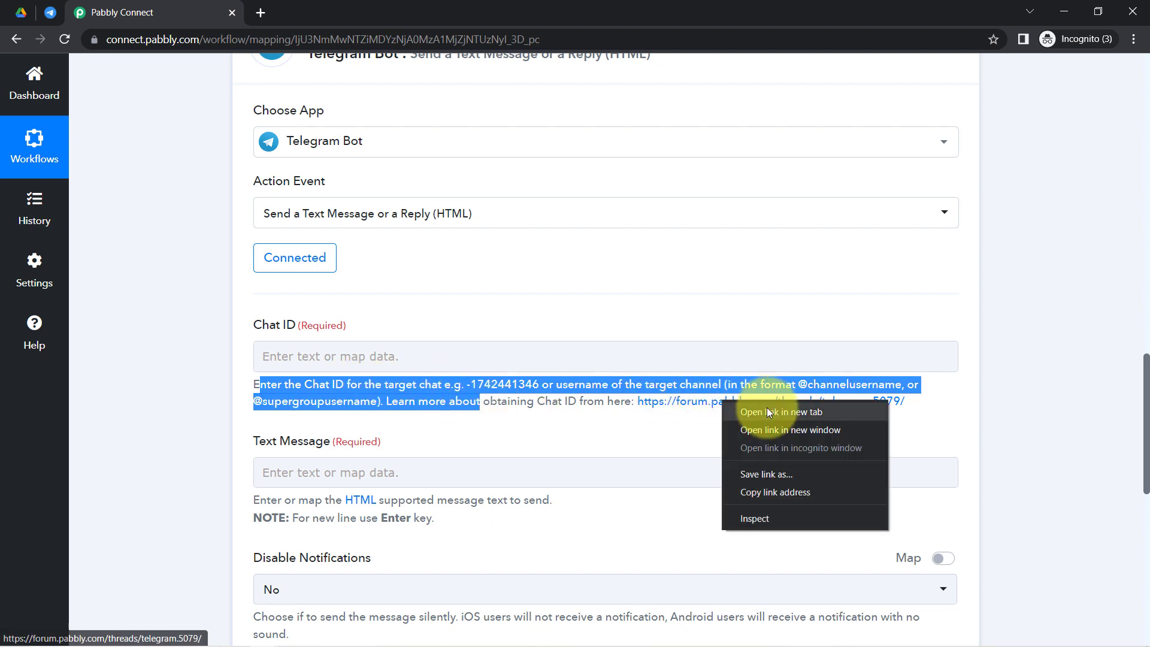
left_click(761, 414)
left_click(329, 7)
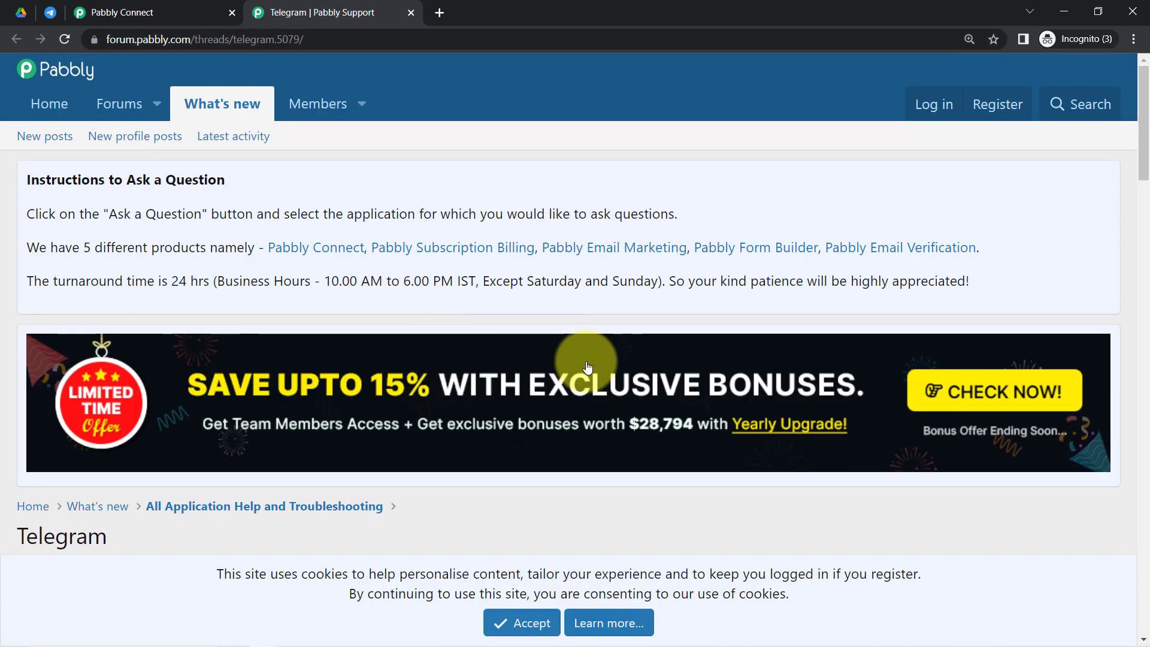
left_click_drag(1141, 129, 1145, 479)
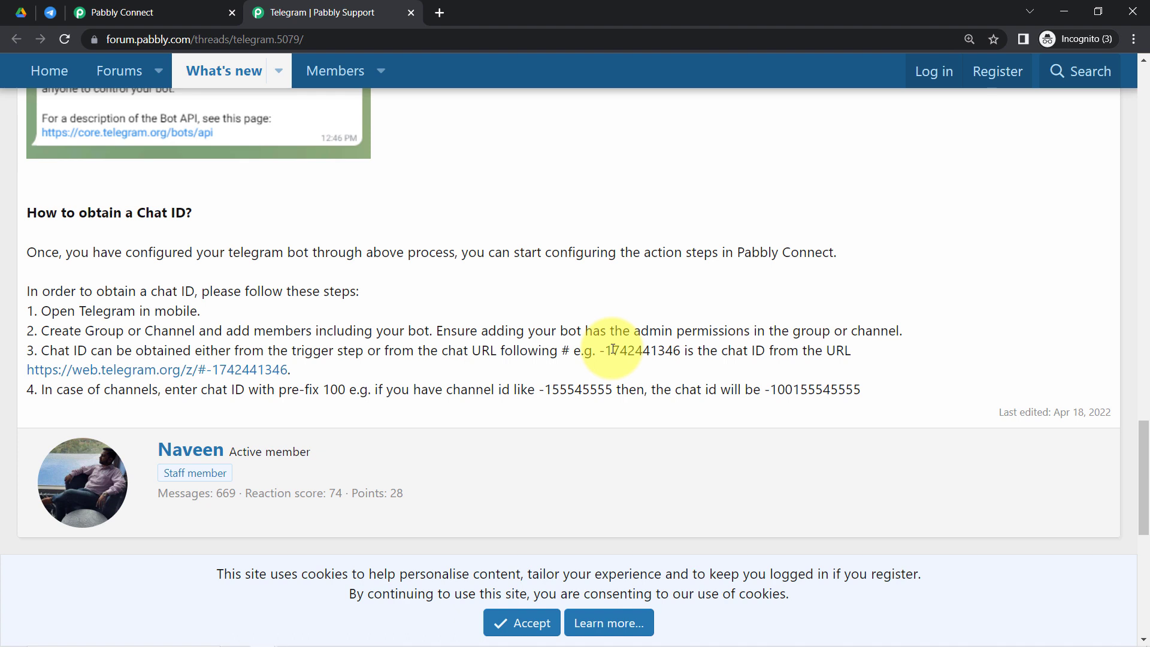
left_click_drag(606, 352, 602, 353)
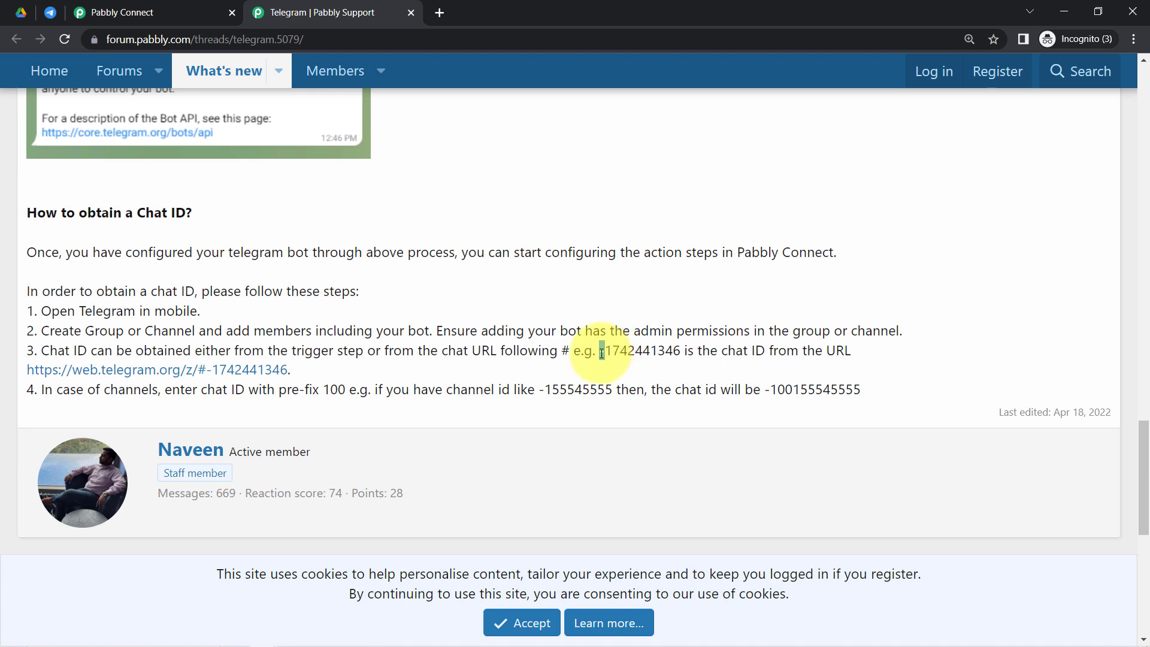
left_click_drag(769, 390, 793, 390)
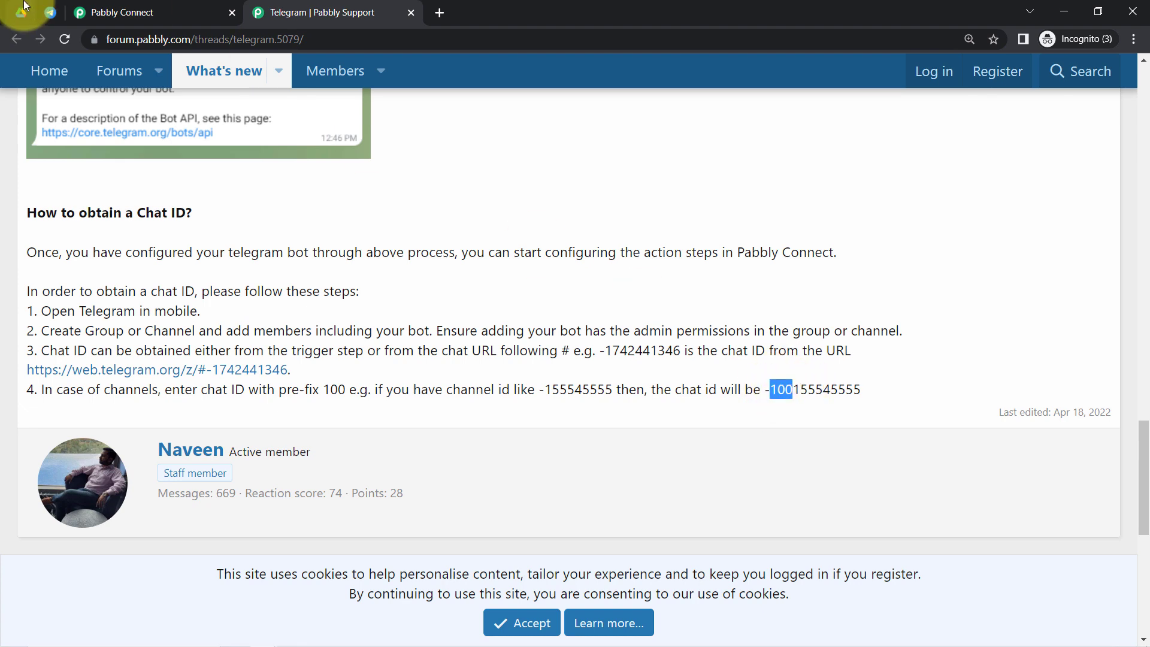
Switch back to the Pabbly Connect workflow and fill the Chat ID with the prefix -100 followed by the copied group ID
left_click(112, 4)
left_click(279, 357)
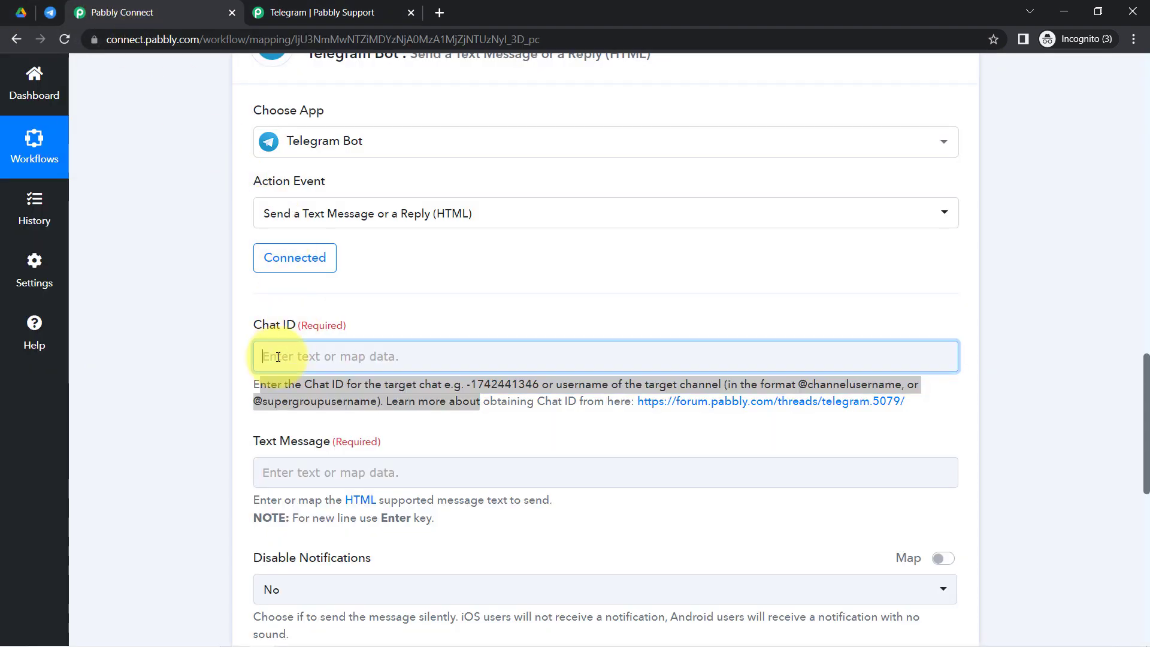
type("-")
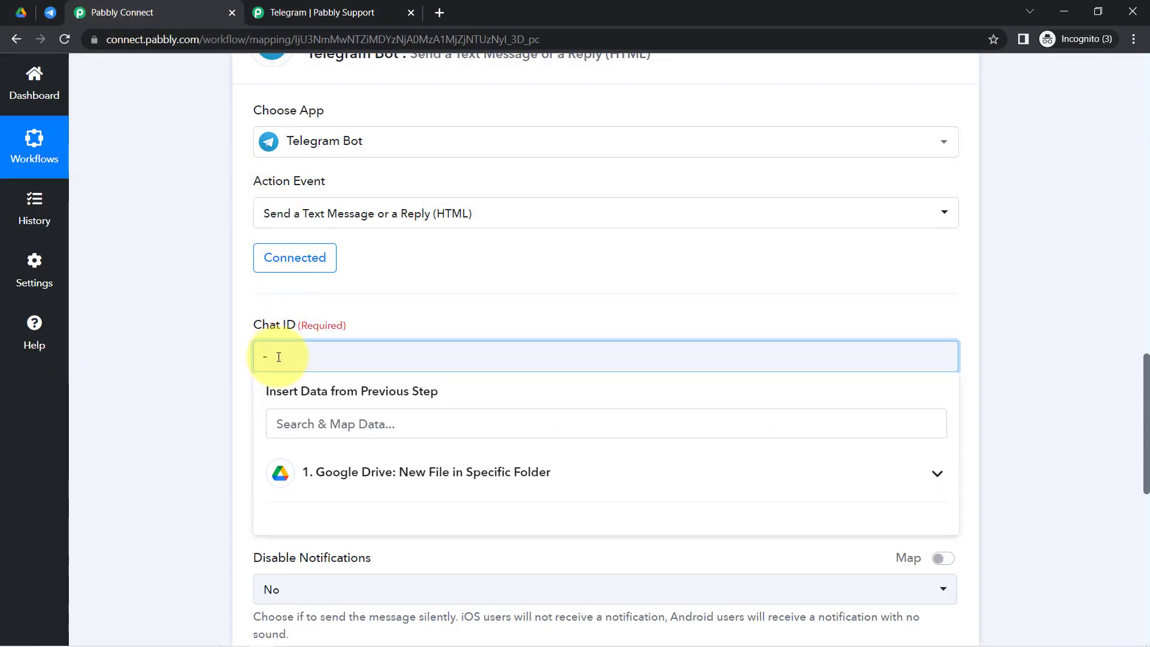
type("100")
key("ctrl+v")
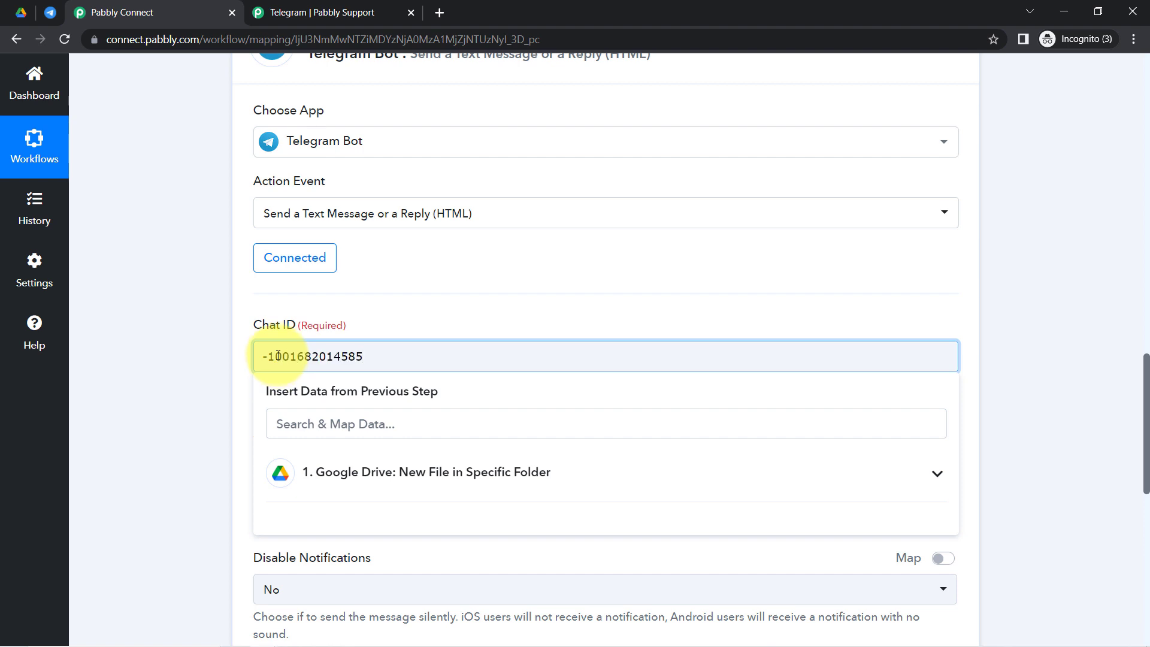
left_click(195, 364)
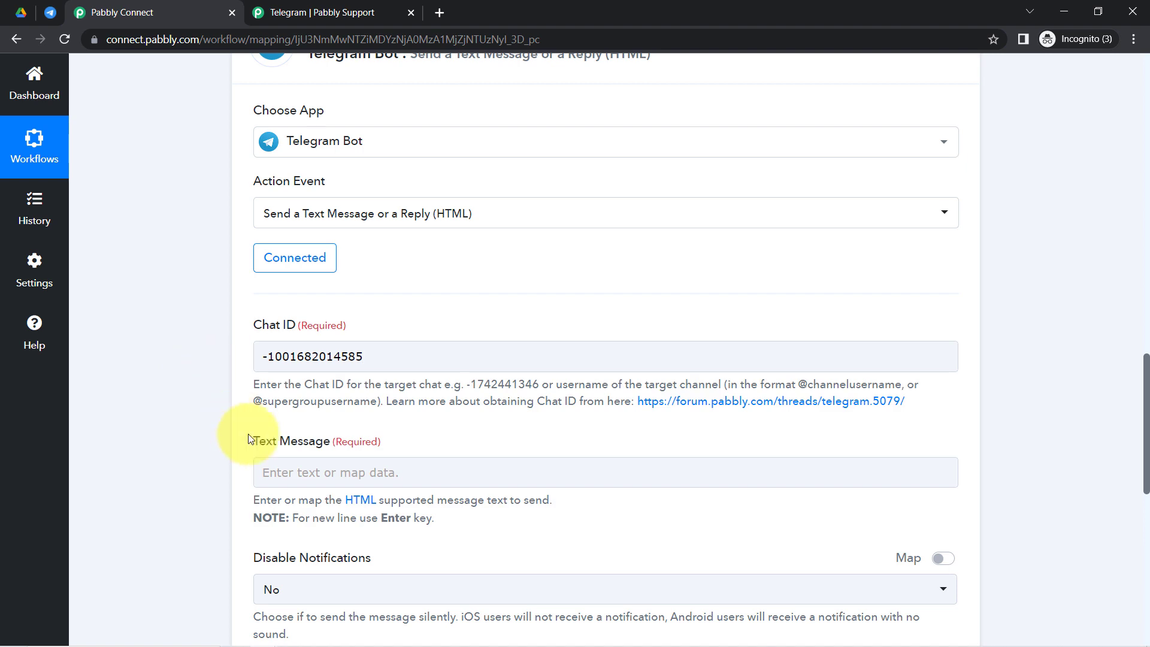
left_click_drag(259, 441, 336, 444)
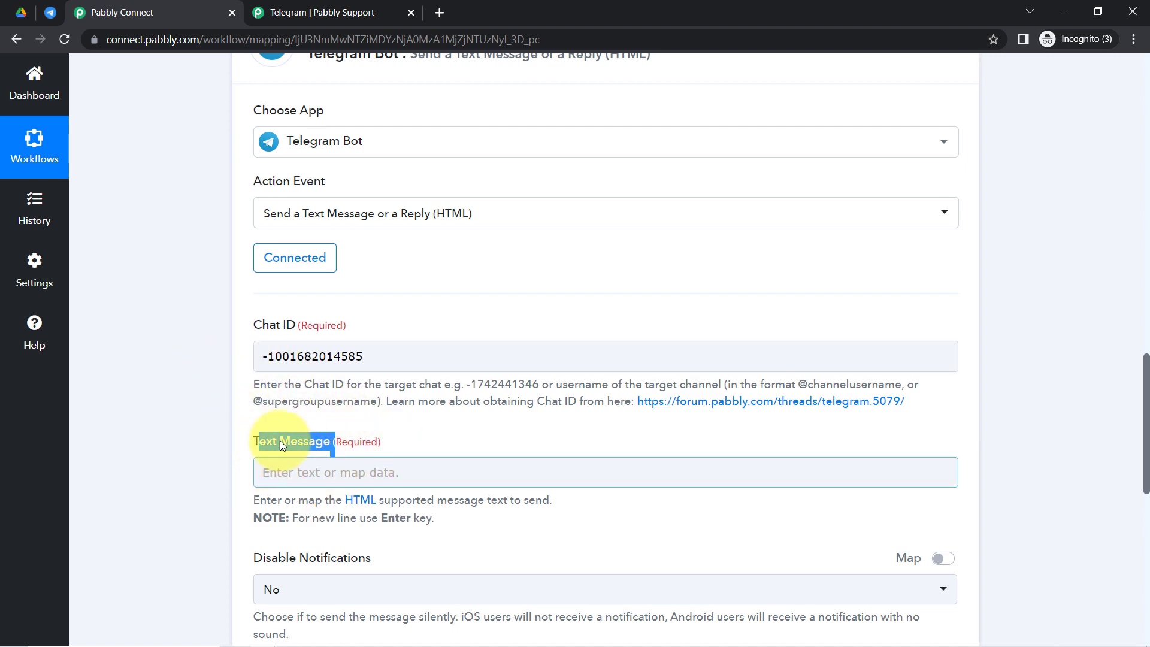
Switch to Telegram and copy the new bot's username, Itisabotforpabbly_bot, from the BotFather chat
left_click(50, 12)
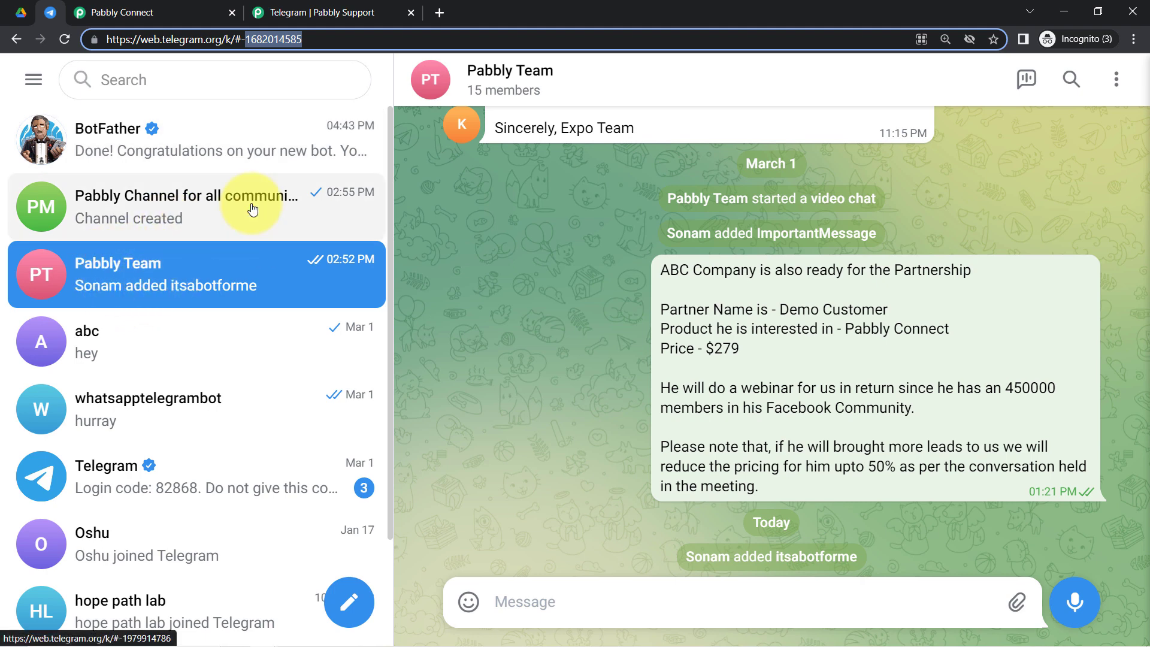
left_click(163, 133)
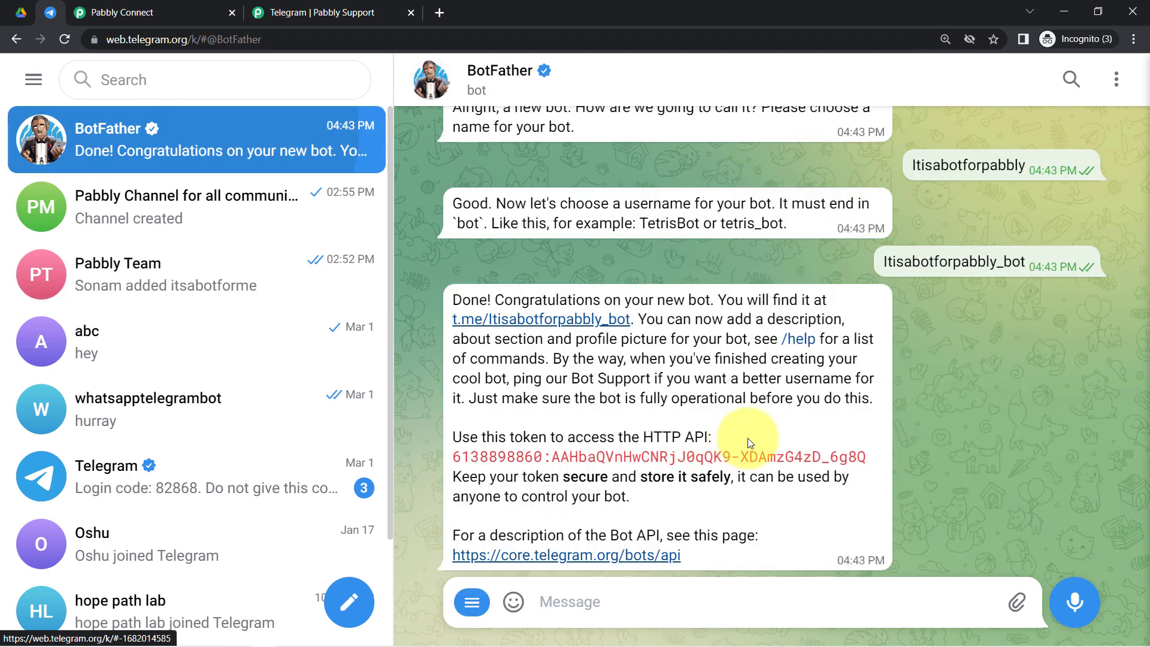
double_click(908, 264)
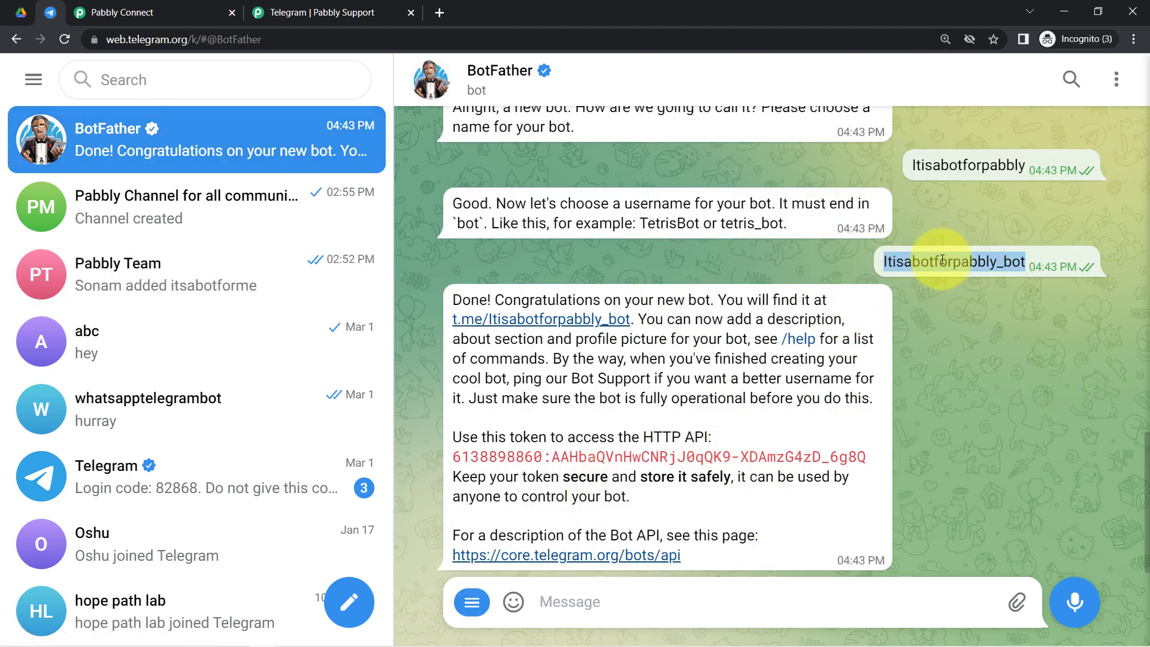
left_click(109, 264)
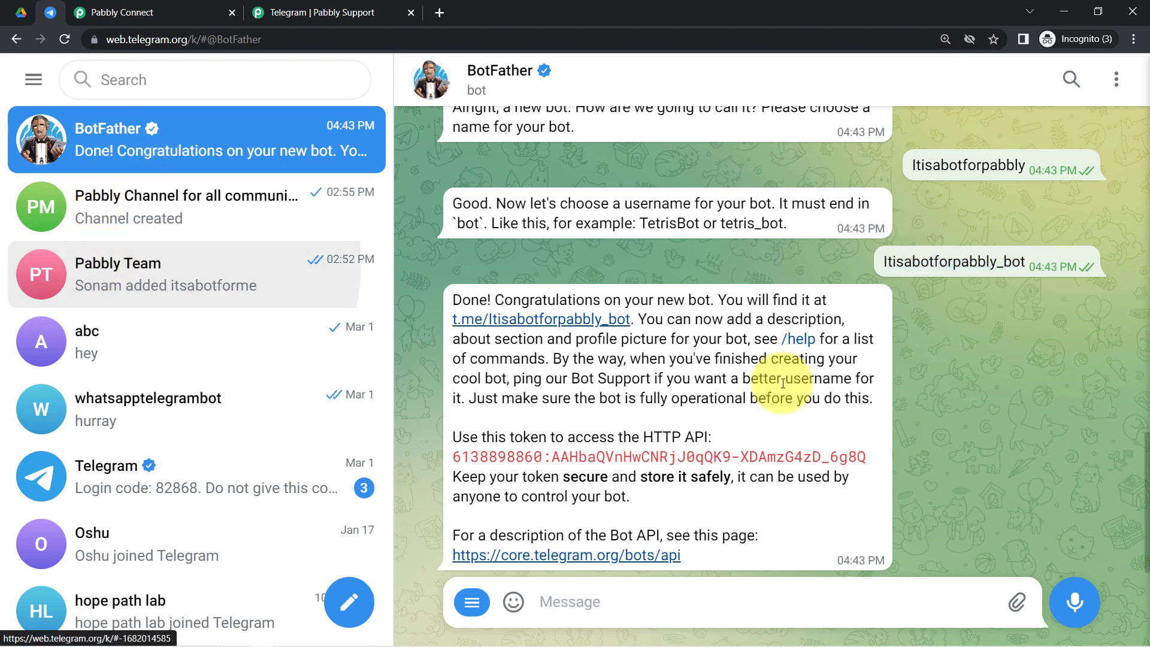
left_click(506, 81)
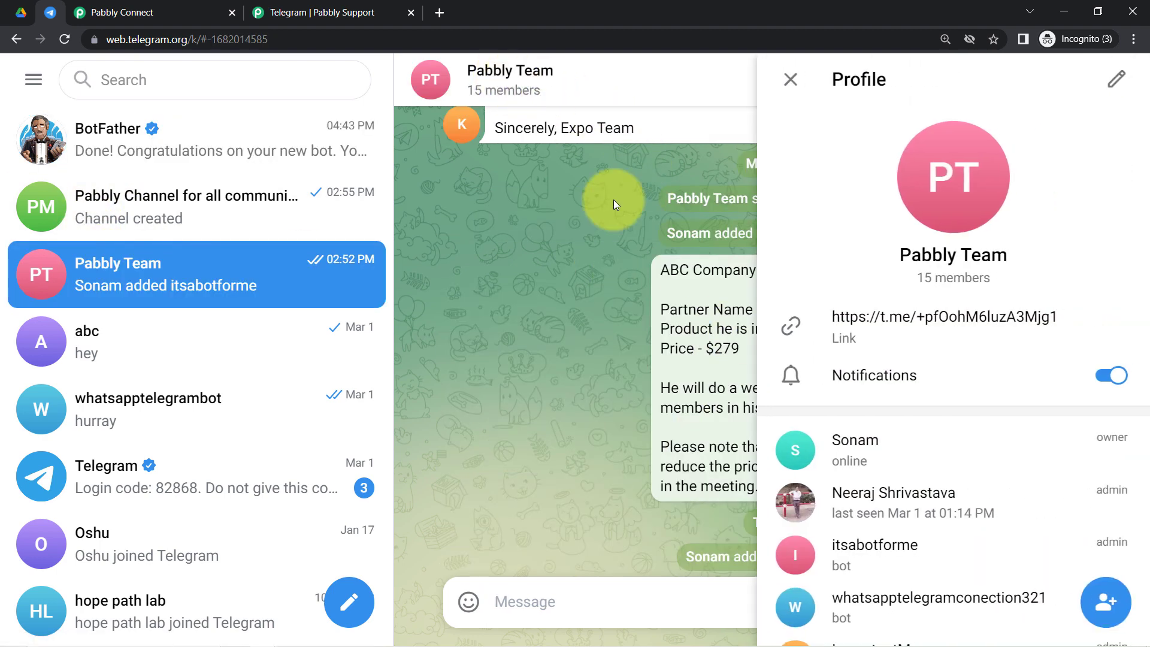
left_click(147, 129)
left_click(790, 82)
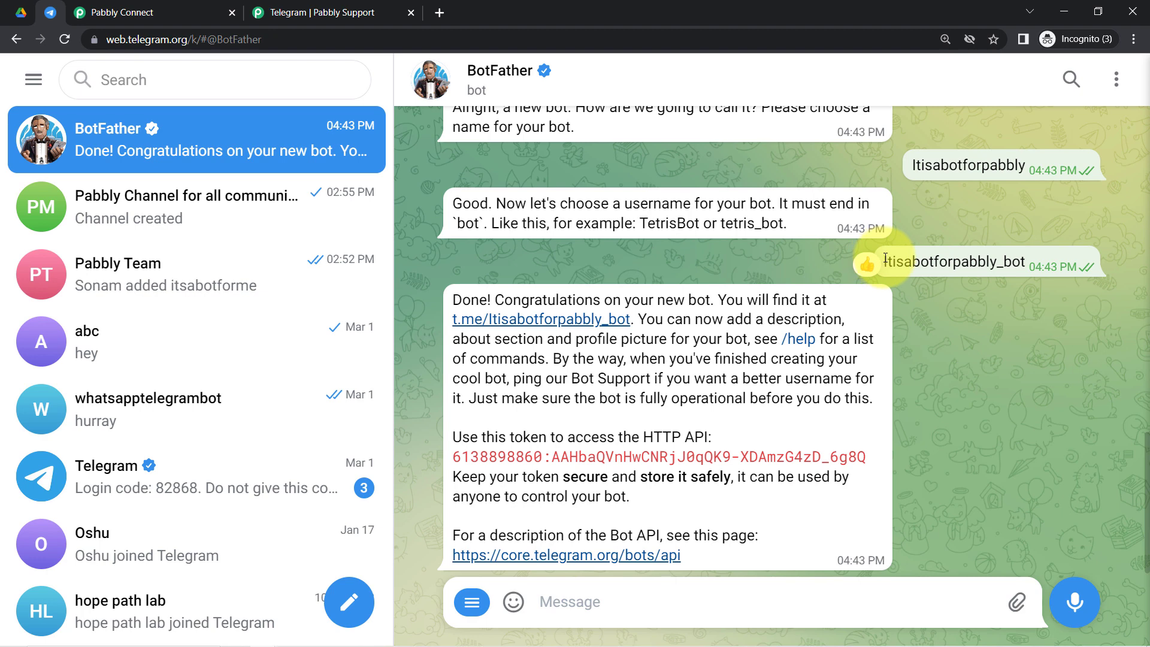
left_click_drag(880, 261, 1026, 264)
key("ctrl+c")
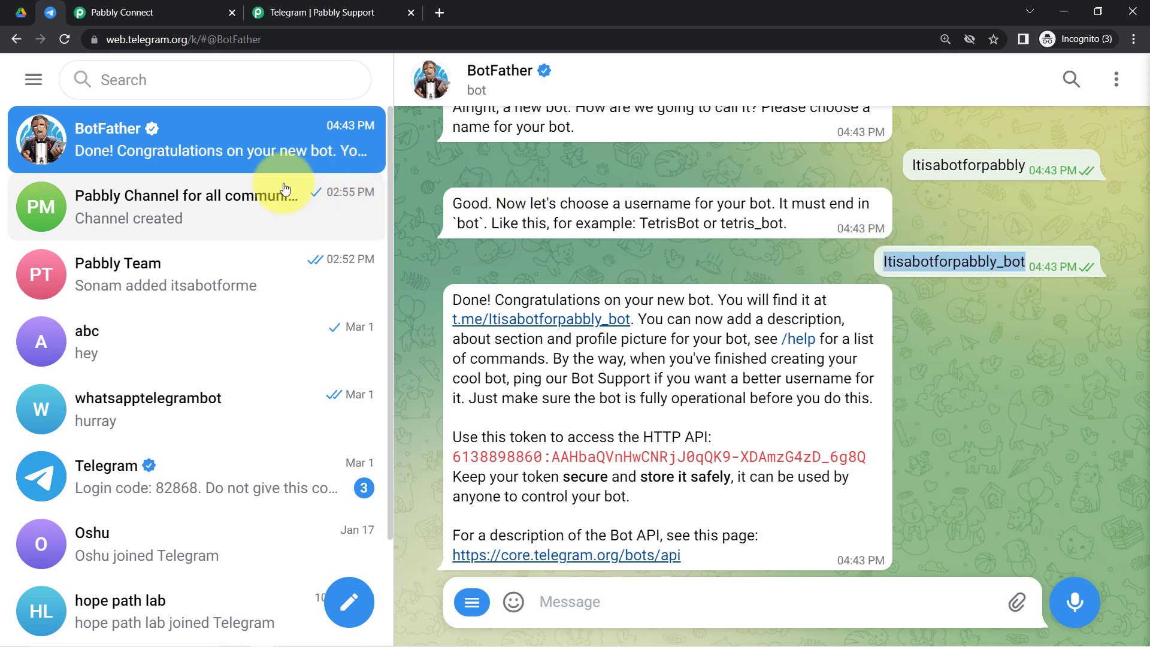
Add the Itisabotforpabbly bot as a member of the Pabbly Team group, searching for it by the copied username
left_click(123, 264)
left_click(473, 94)
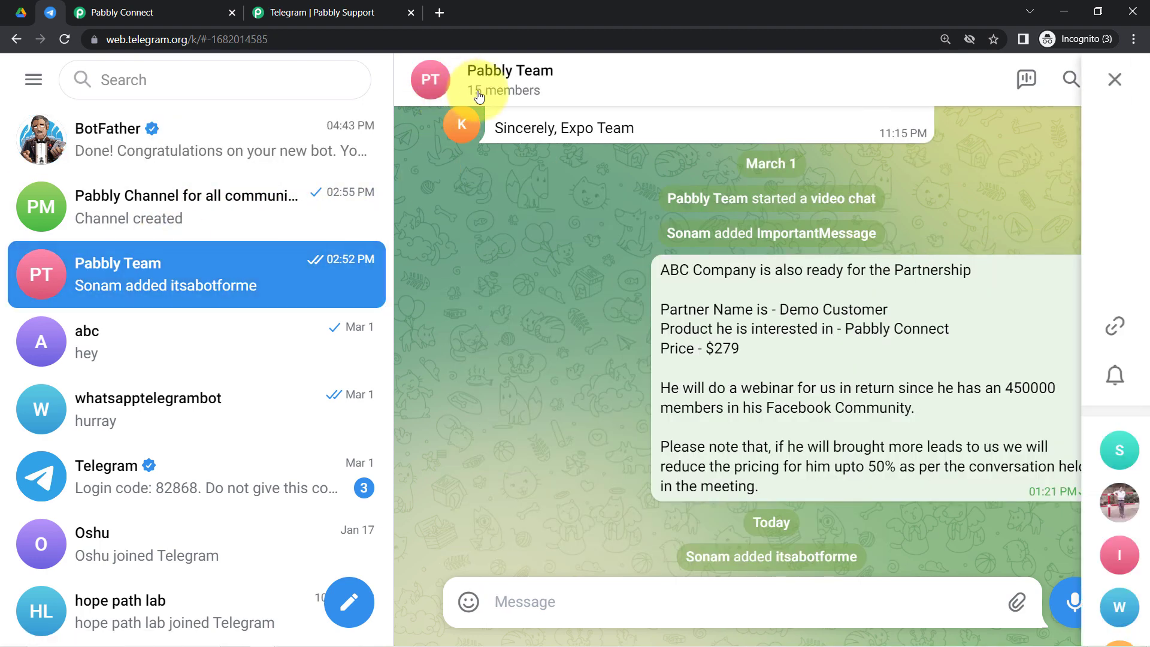
left_click(1100, 603)
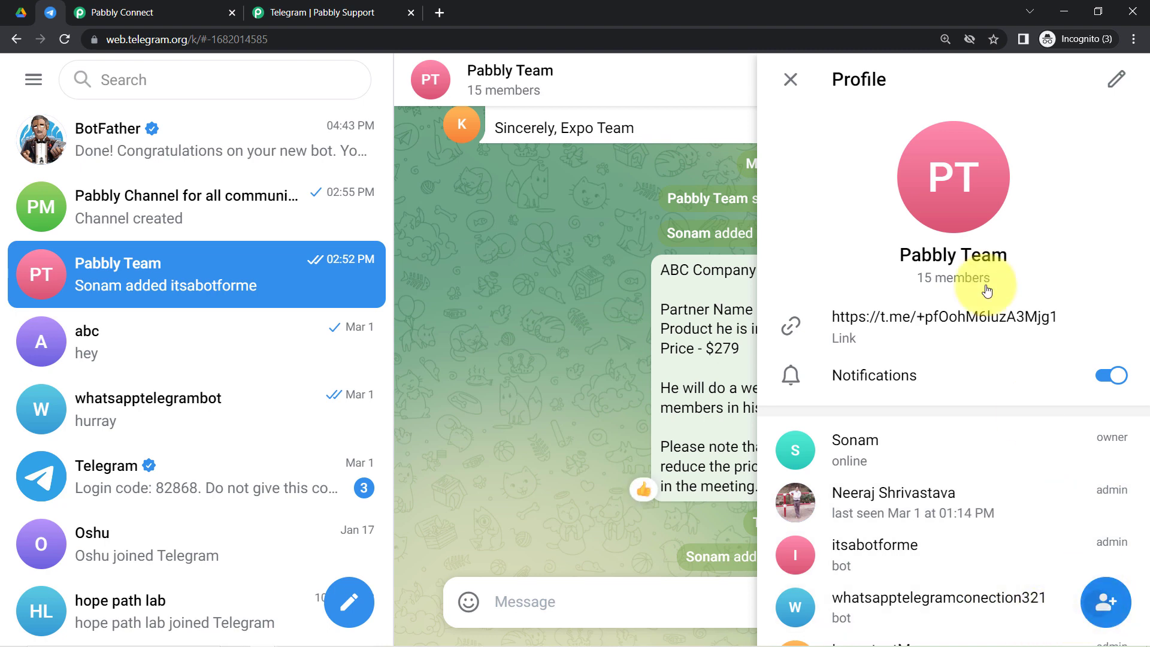
key("ctrl+v")
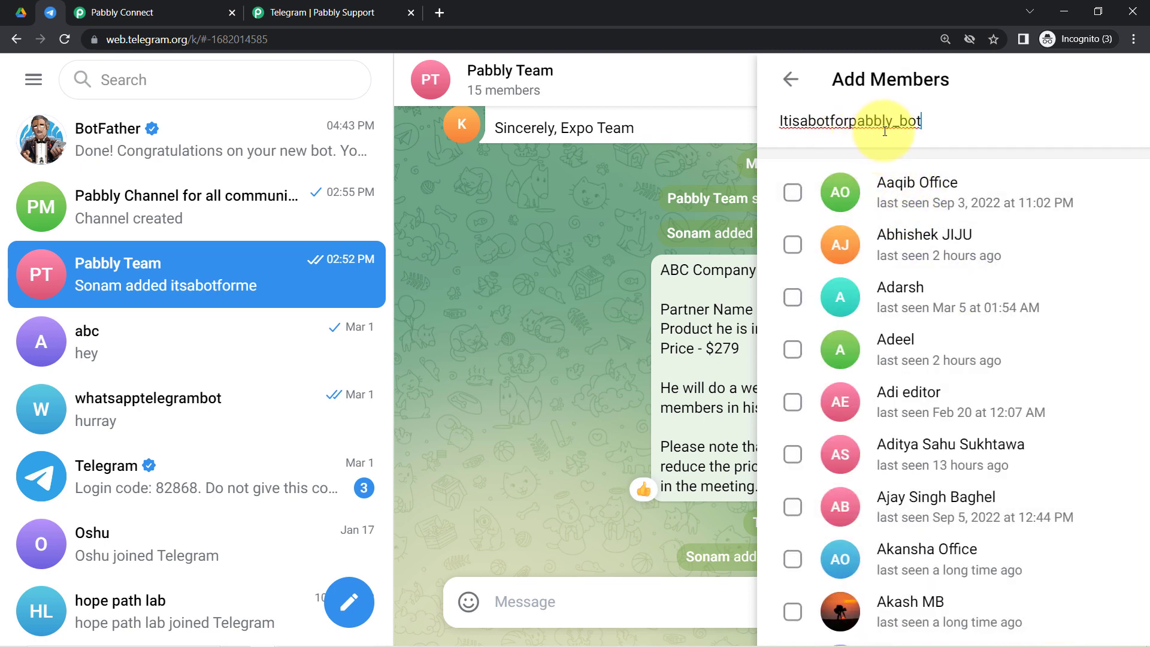
left_click(785, 197)
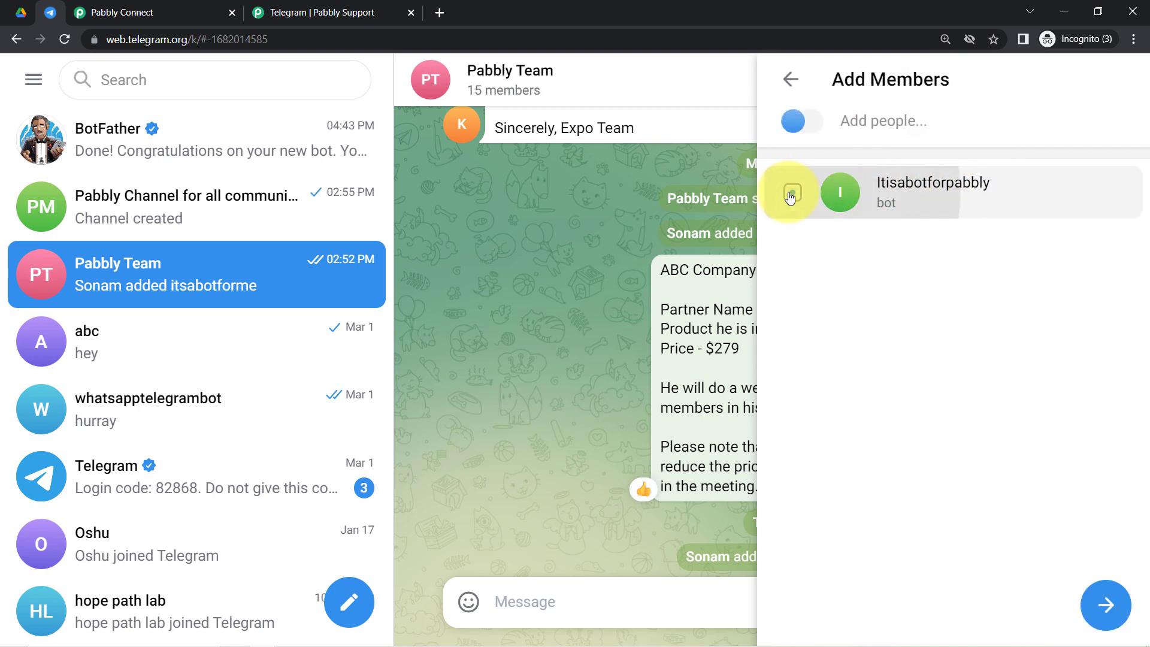
left_click(1102, 613)
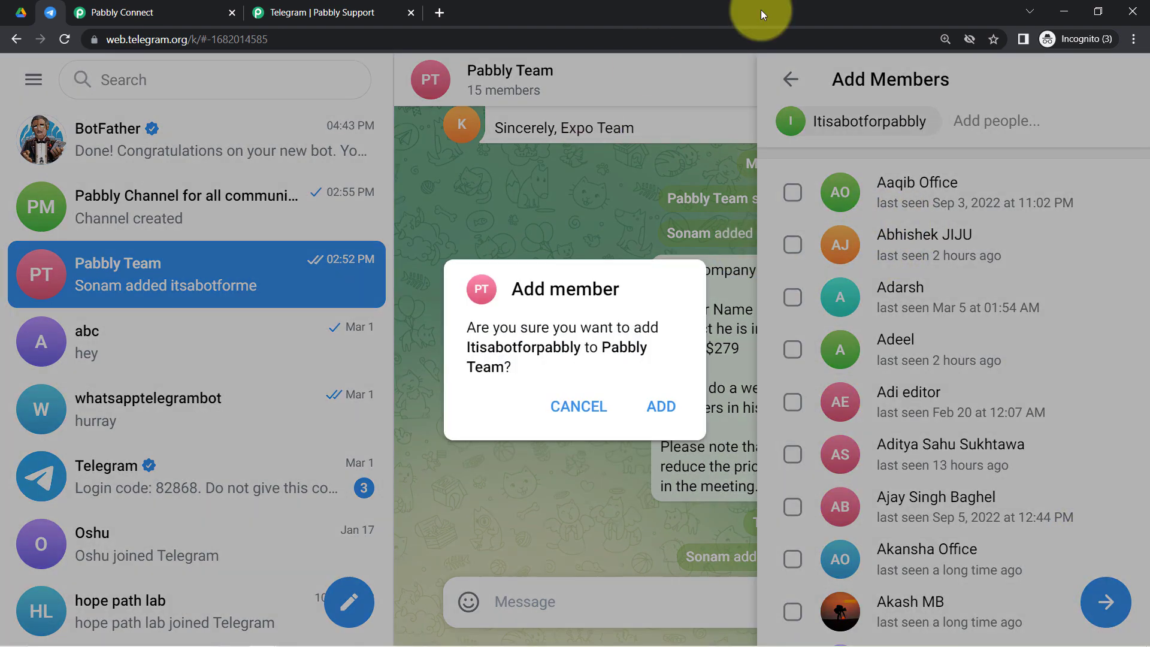
left_click(660, 406)
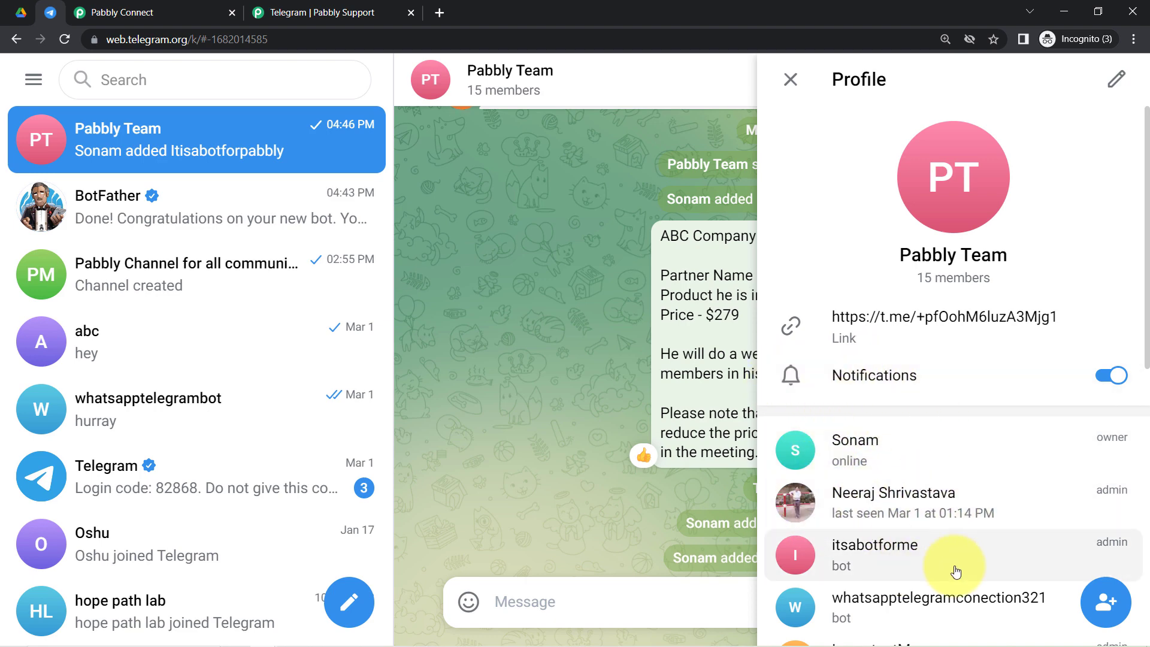
Check the Pabbly Team group's member list for the new bot and its role, and close the group profile
scroll(1147, 372, "down", 1)
left_click_drag(1146, 372, 1147, 606)
left_click(616, 231)
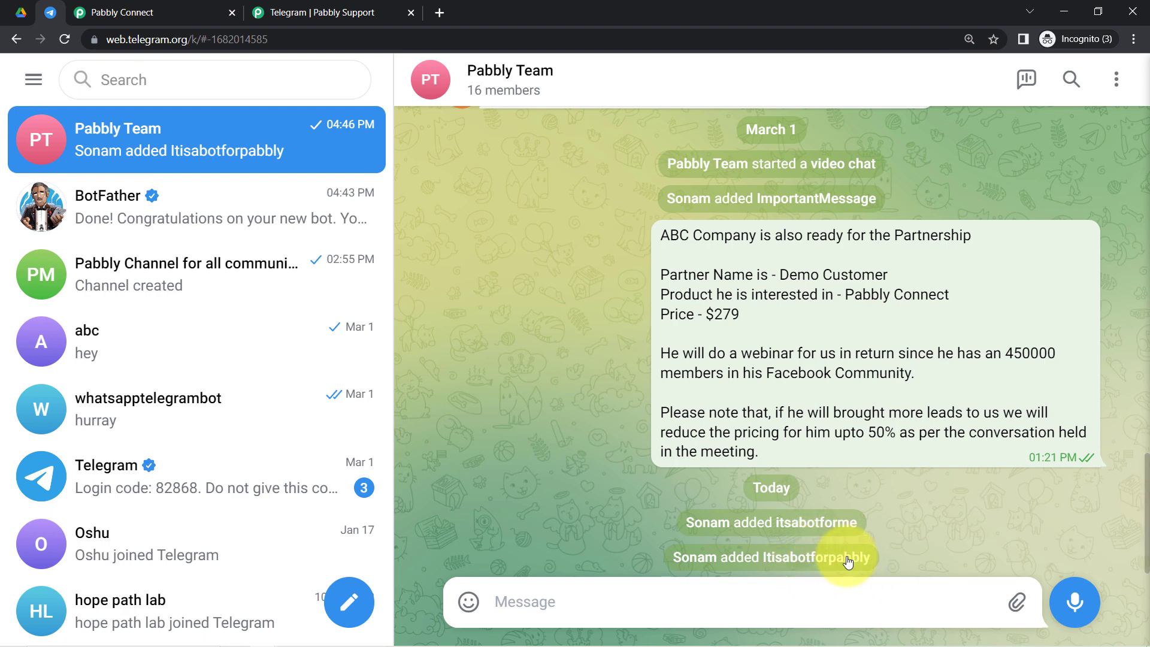
left_click(487, 92)
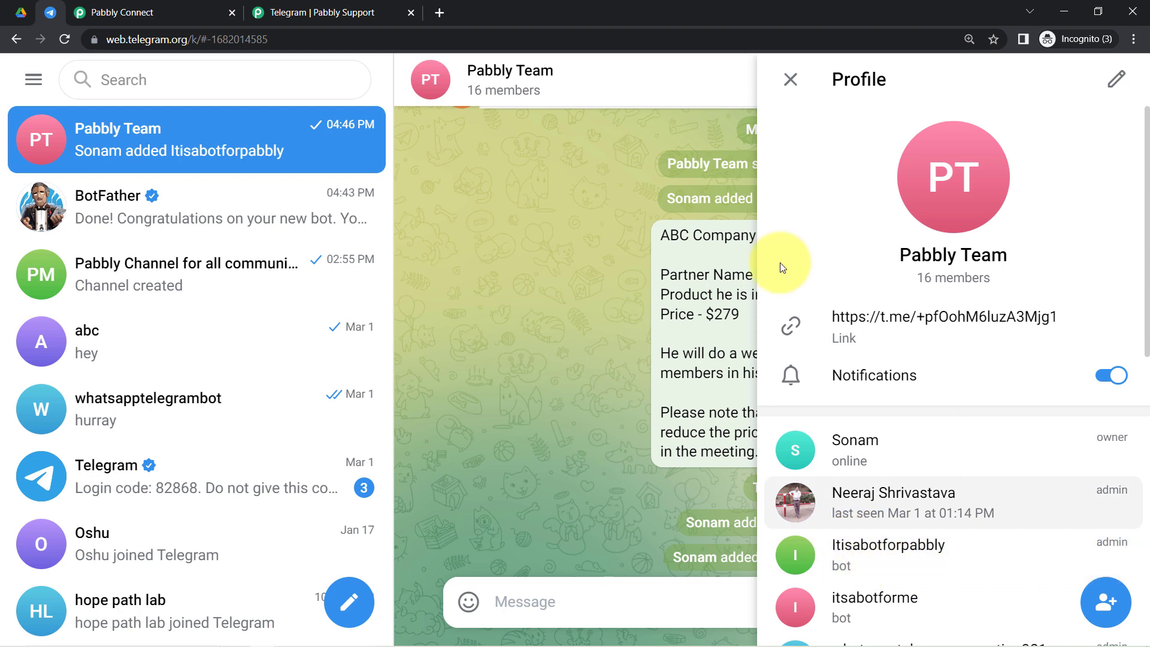
left_click(788, 79)
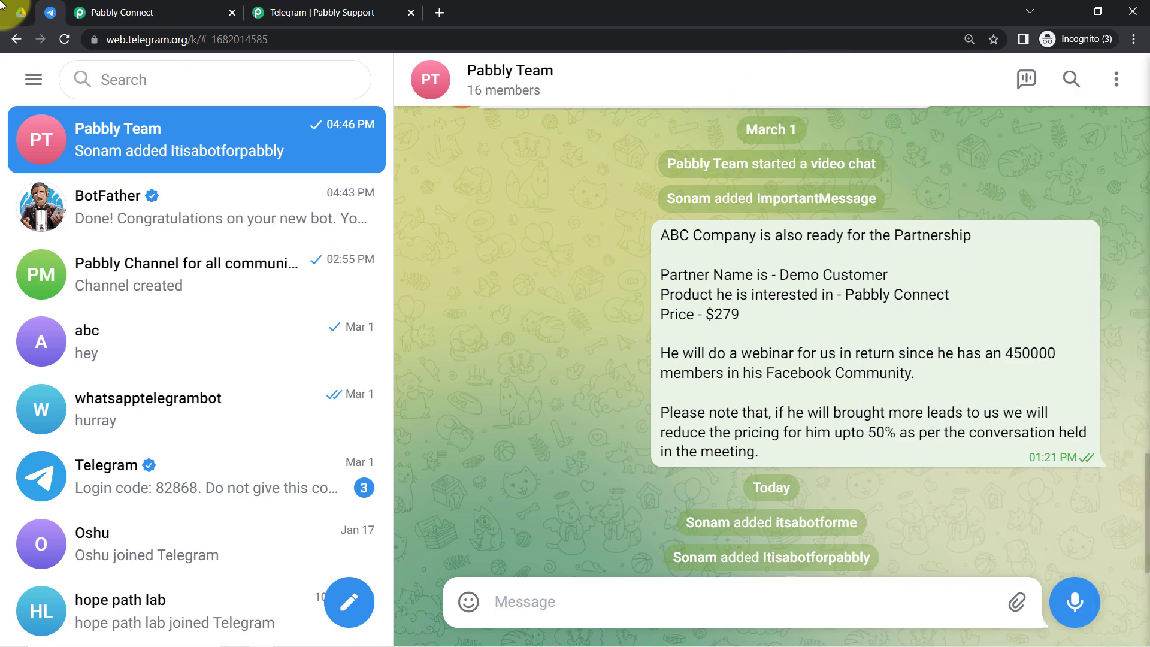
Return to the Pabbly Connect workflow and start the Telegram action's Text Message with the greeting "Hello Team,"
left_click(123, 12)
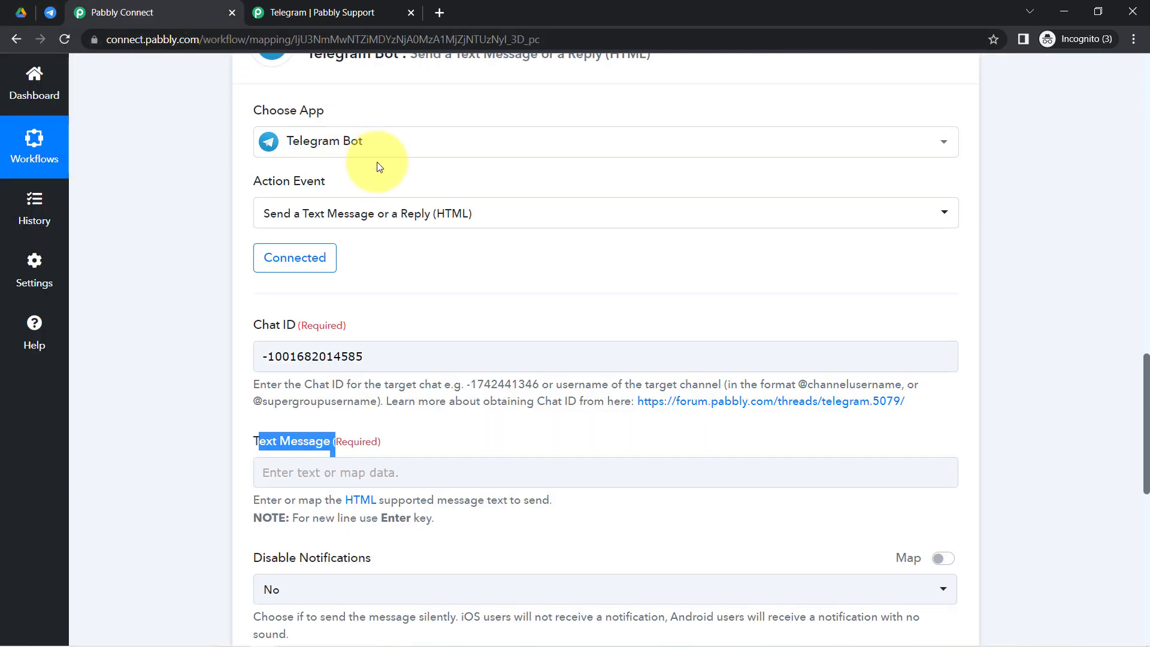
left_click(170, 376)
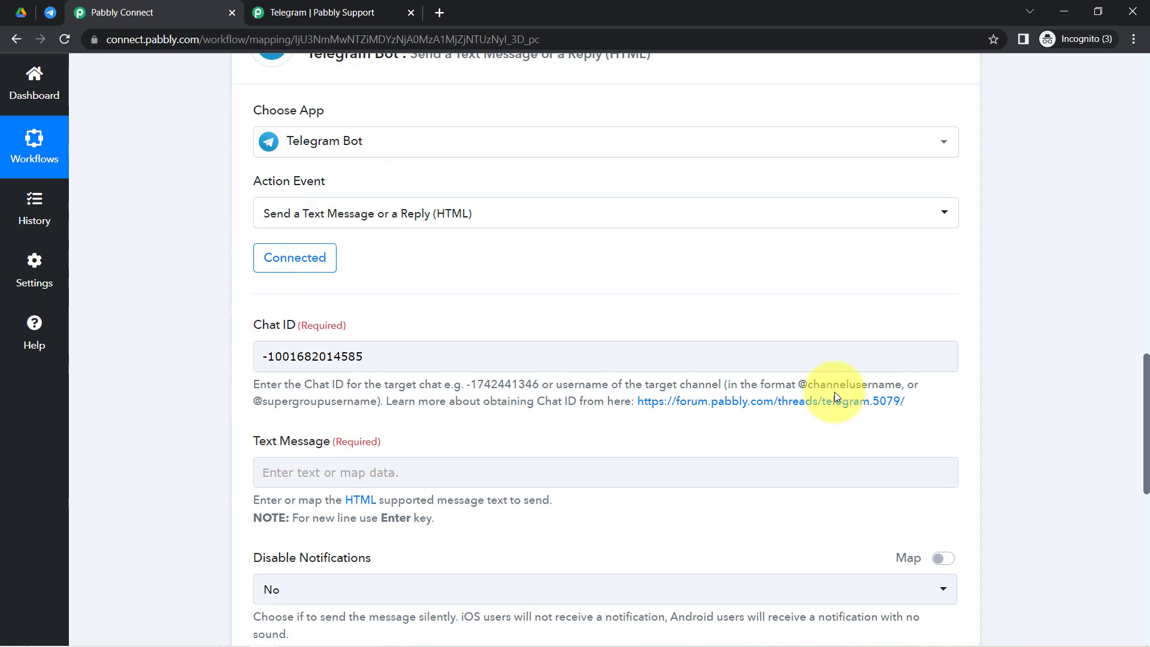
left_click_drag(1145, 383, 1145, 434)
left_click(306, 256)
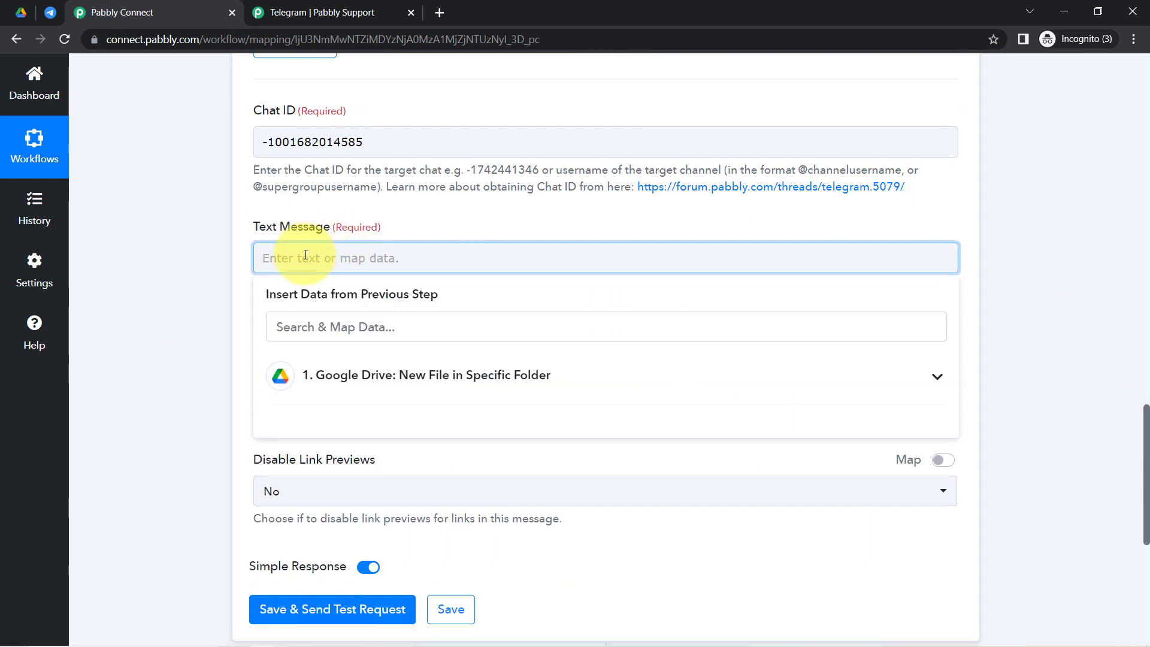
type("Hello T")
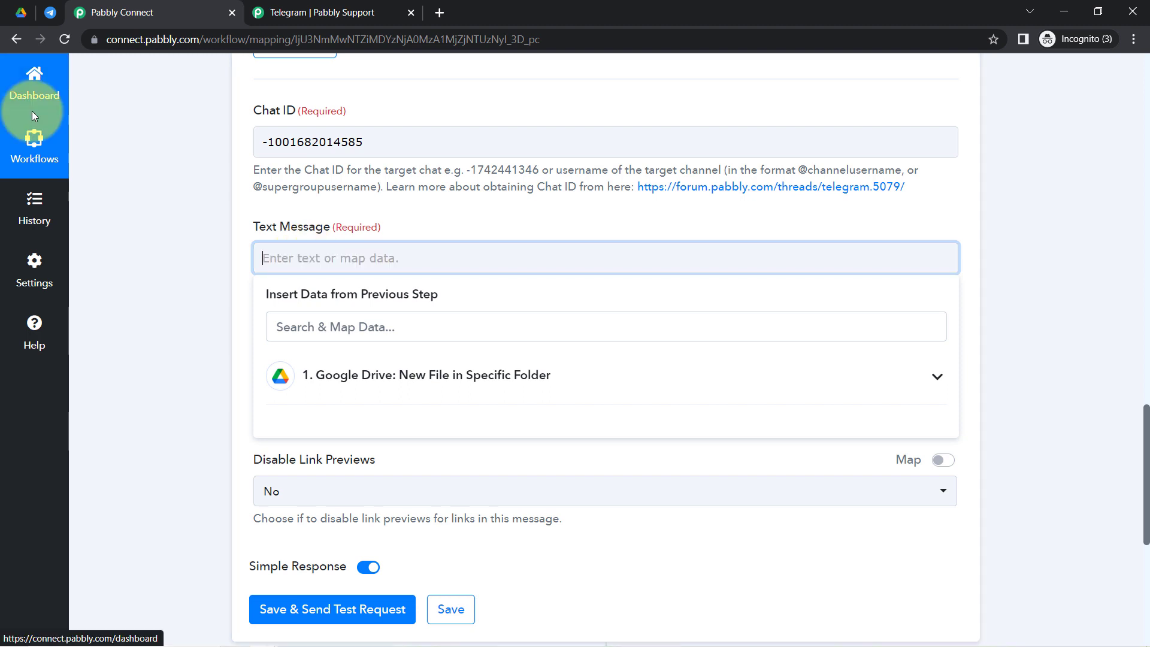
type("eam,")
key("Return")
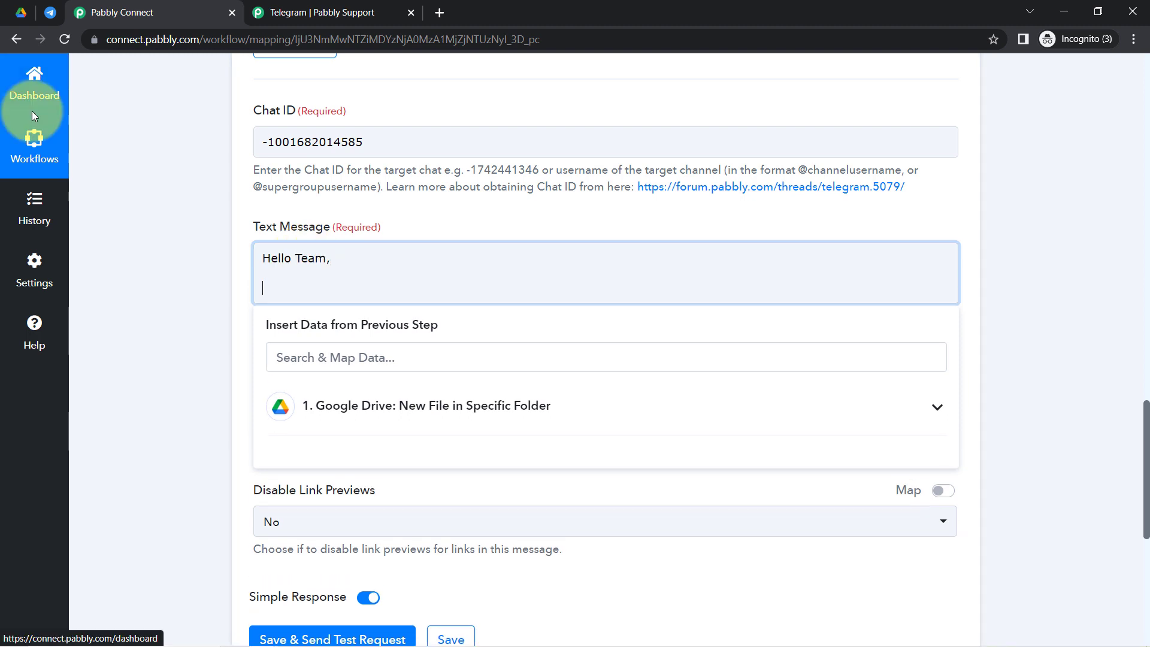
Add to the message: "This message is to inform you that a new file has just got uploaded into the Google Drivr Folder by the designing team."
type("This message is to inf")
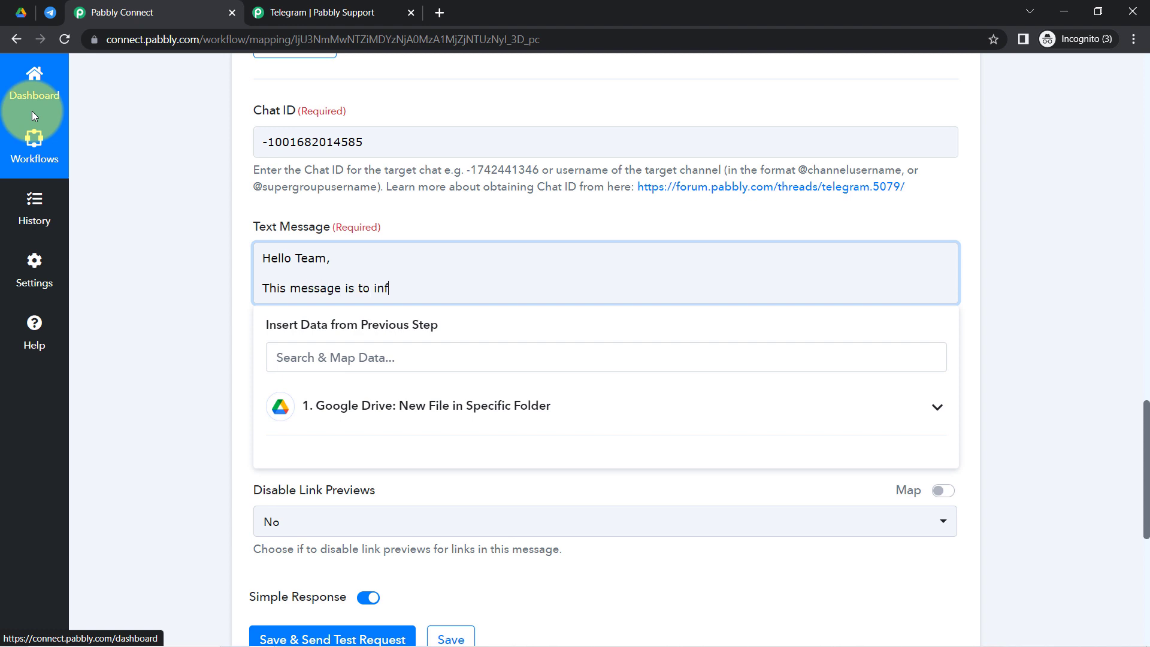
type("orm y")
type("le has just g")
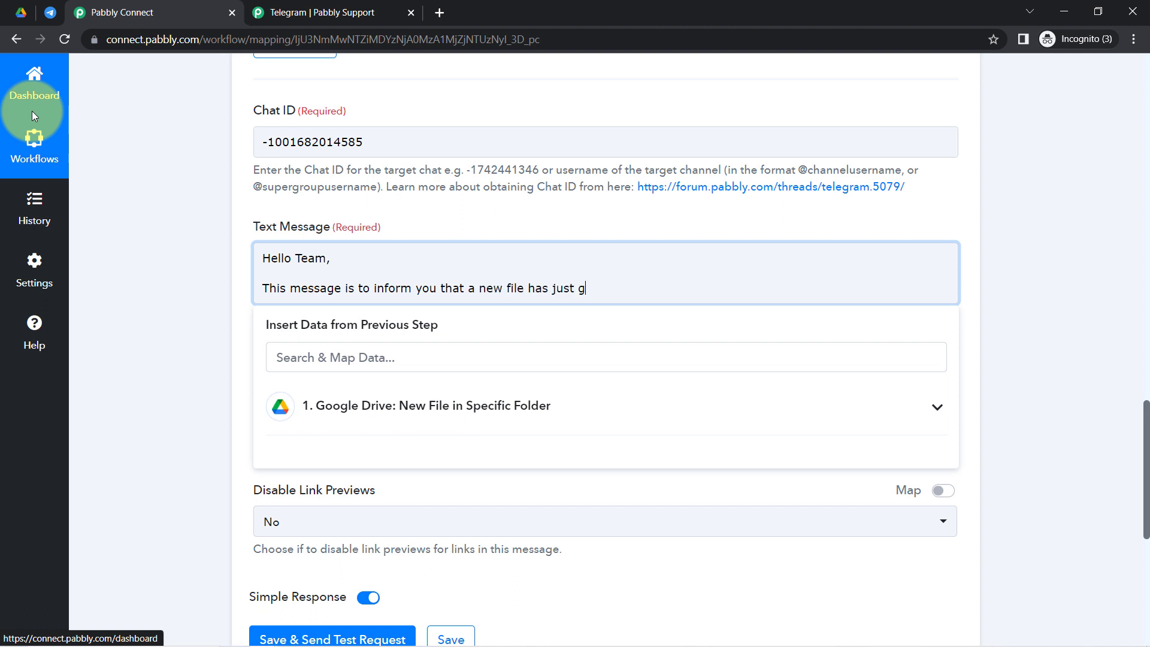
type("ot uploaded into the ")
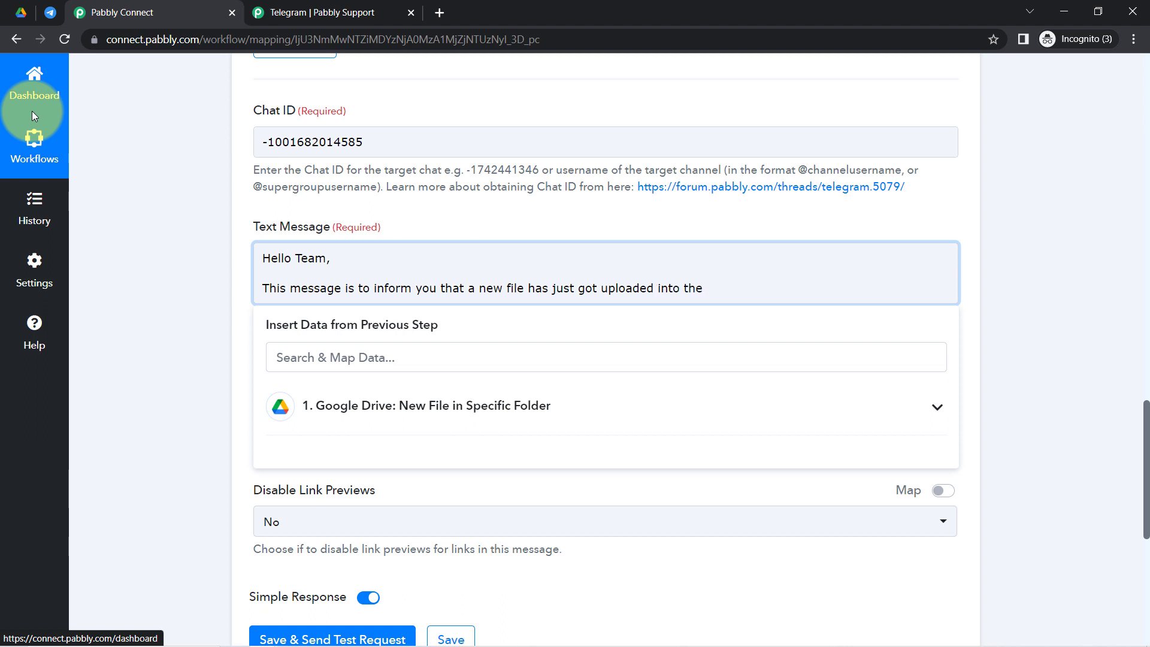
type("Google Drivr Folder")
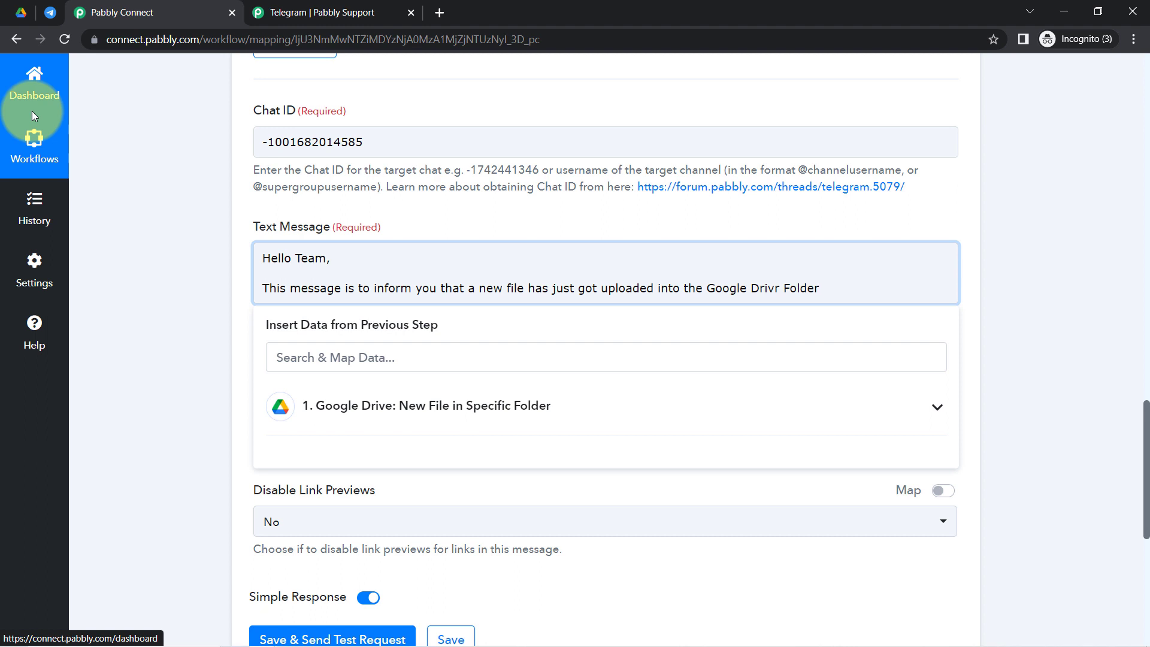
type(".by the designing team.")
key("Return")
key("Return")
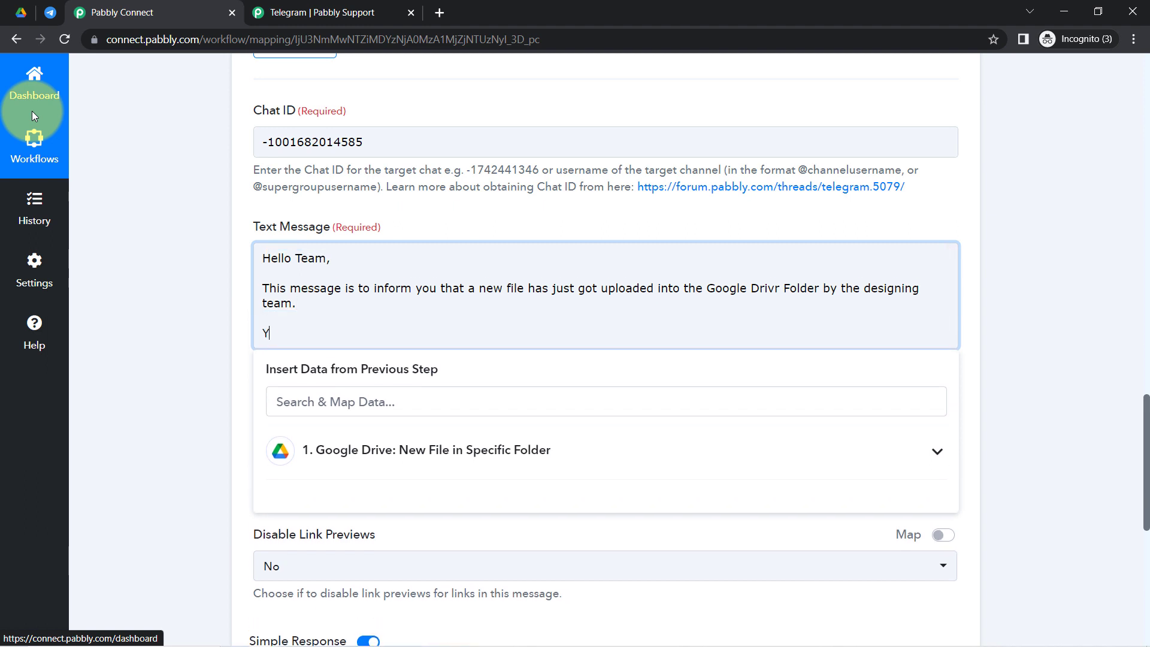
Add the separate lines "The Folder name is -" and "You can also access the file from here -" to the Text Message
type("The Folder name is -")
key("Return")
key("Return")
type("Yo")
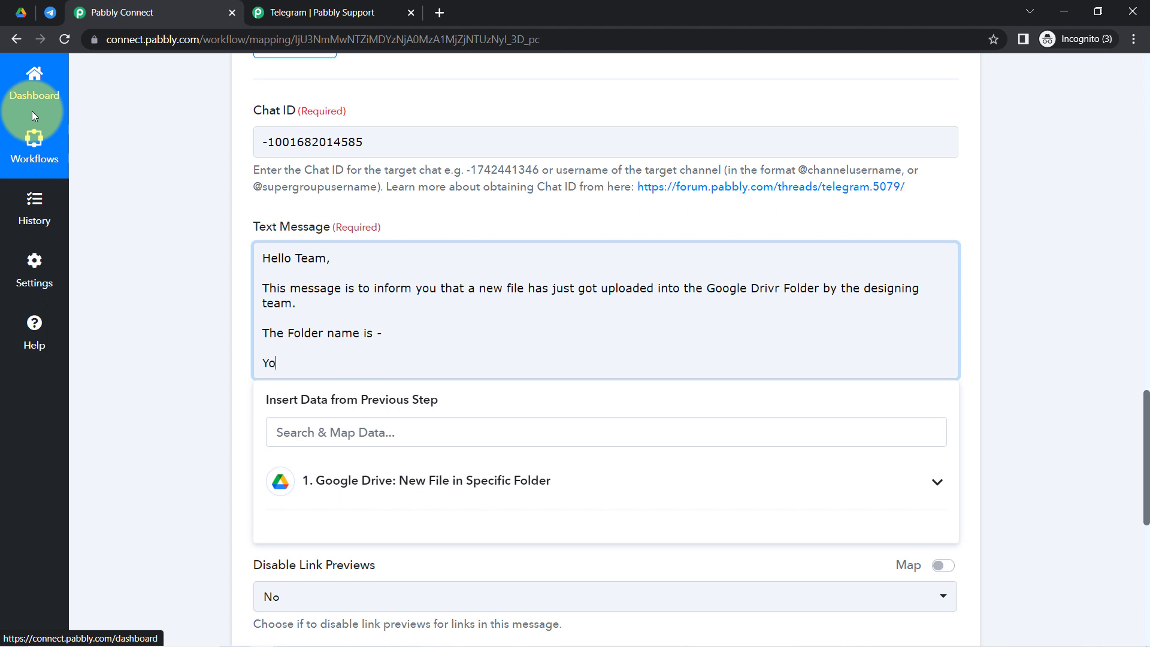
type("u can also access the file from ")
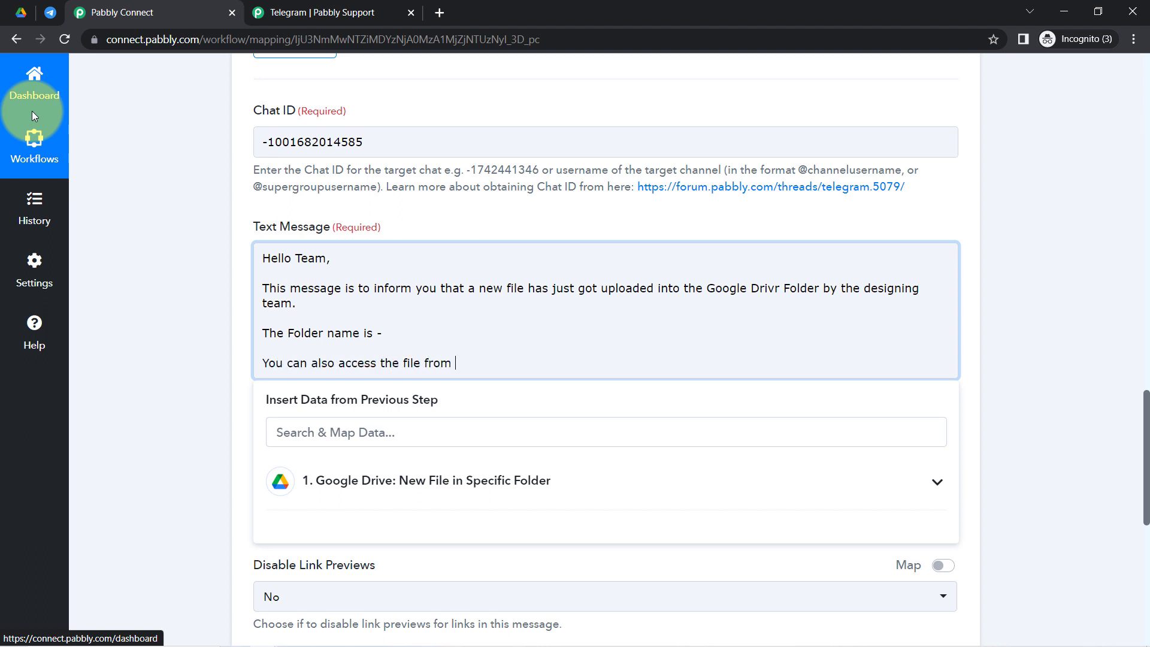
type("here -")
key("Return")
key("Return")
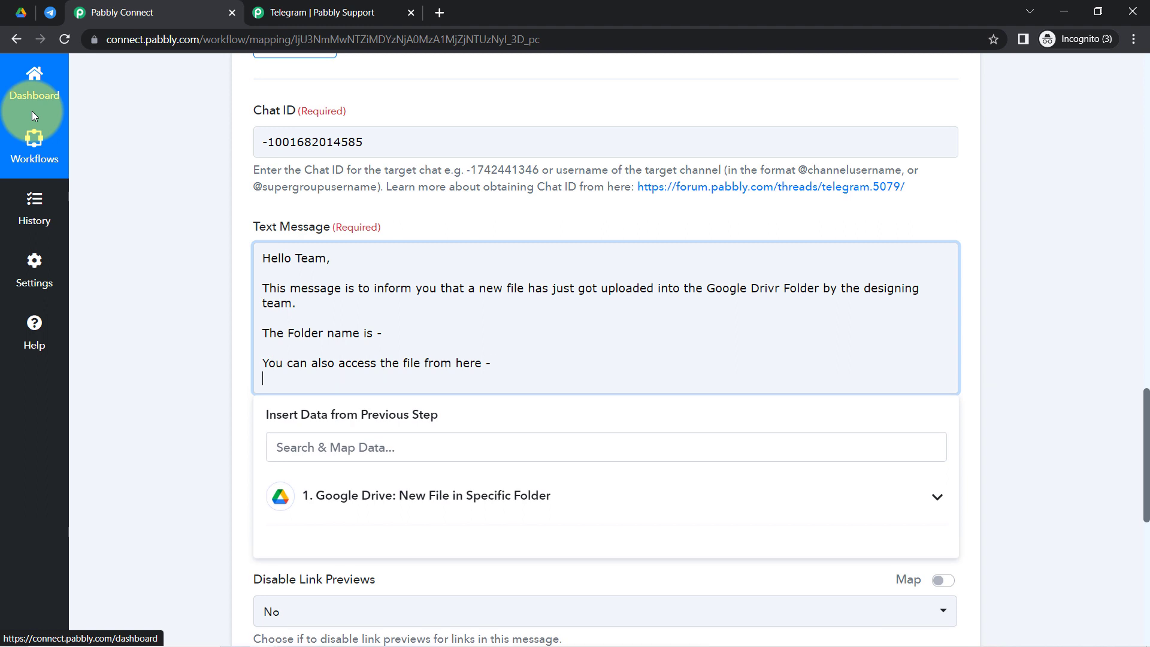
Add the line "The Fie name -" and the sign-off "Thanks" and "Enjoy Automations by Pabbly" to the message
type("You")
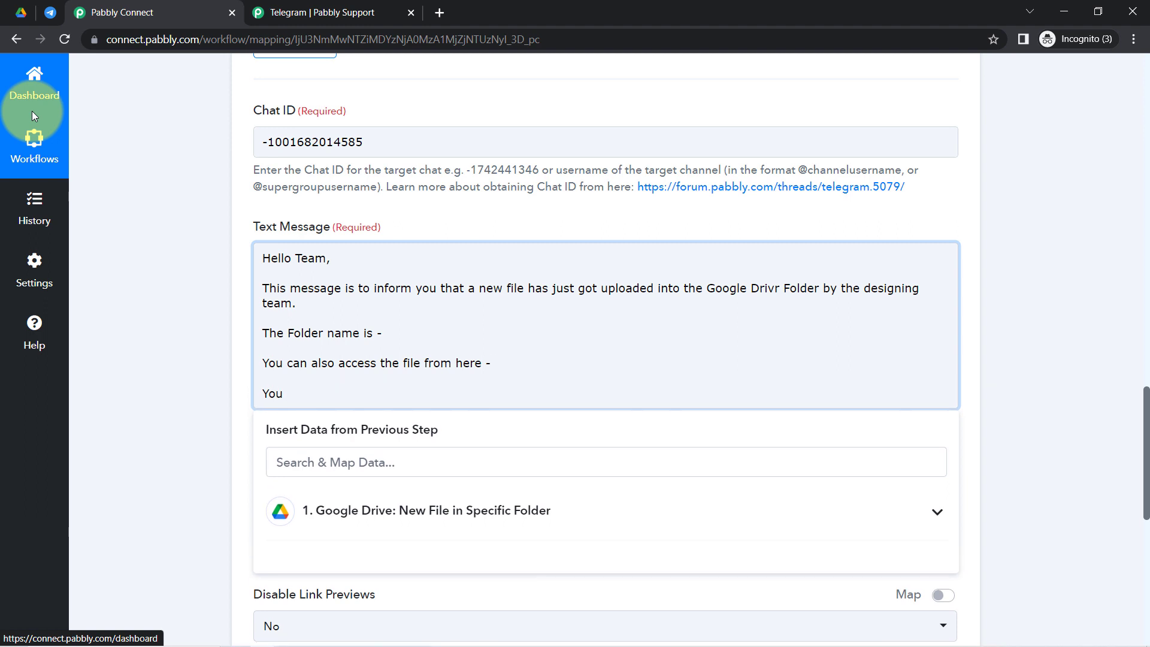
type("he Fie name -")
key("Return")
key("Return")
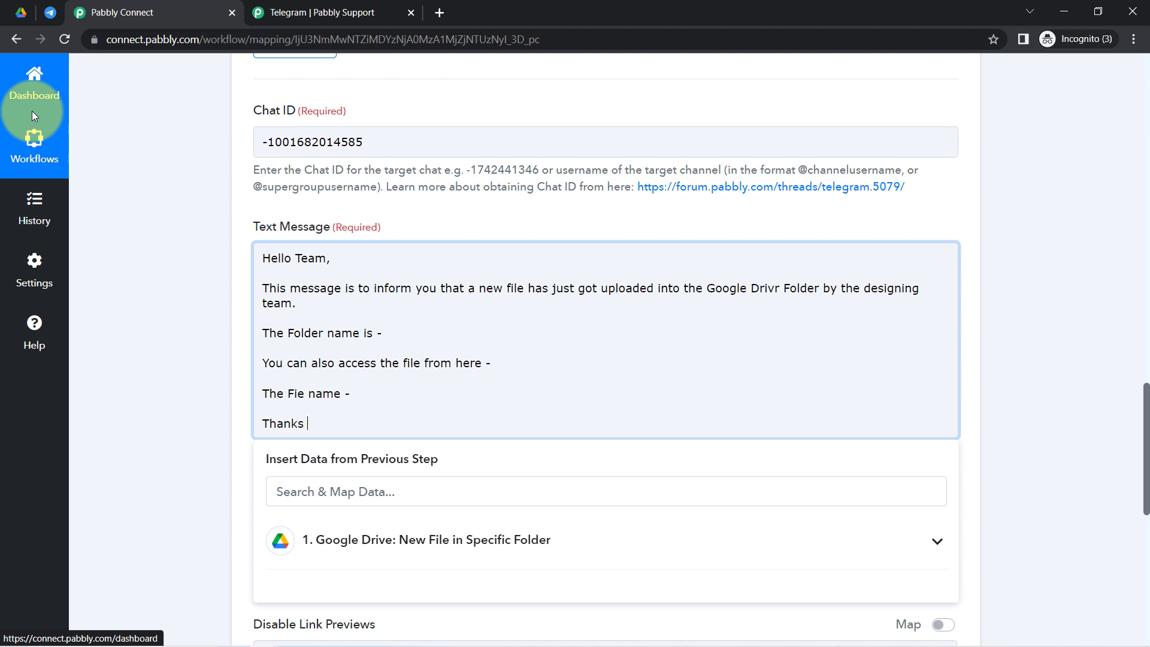
key("Return")
type("and")
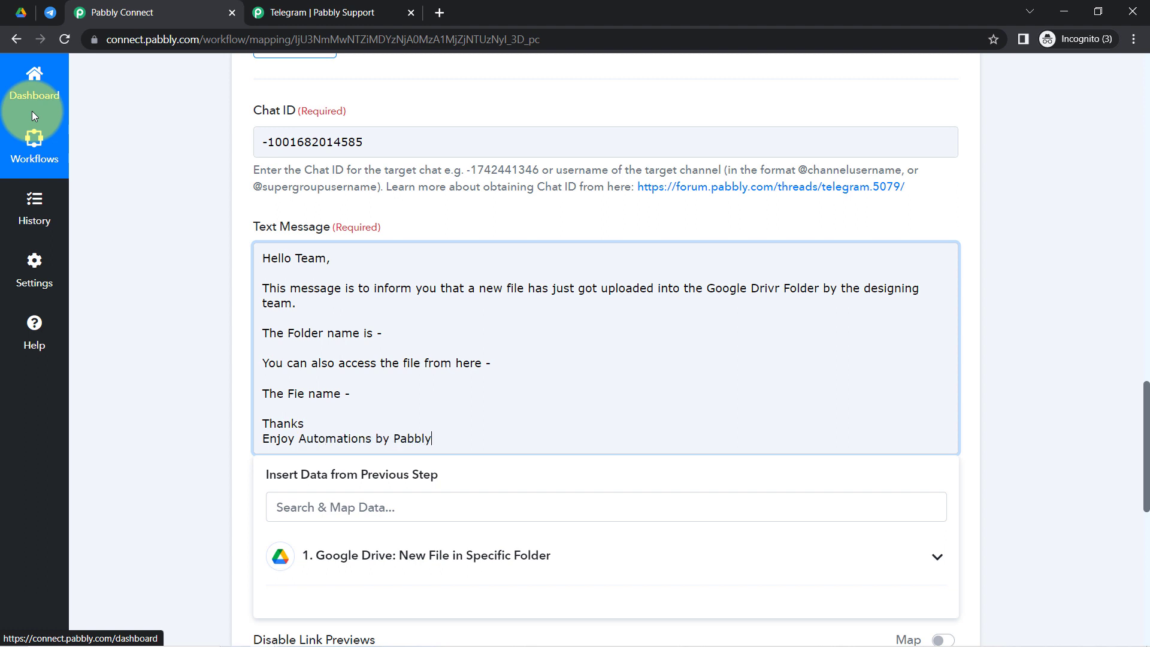
Correct the misspelled word "Fie" to "File" in the message's file name line
left_click(401, 330)
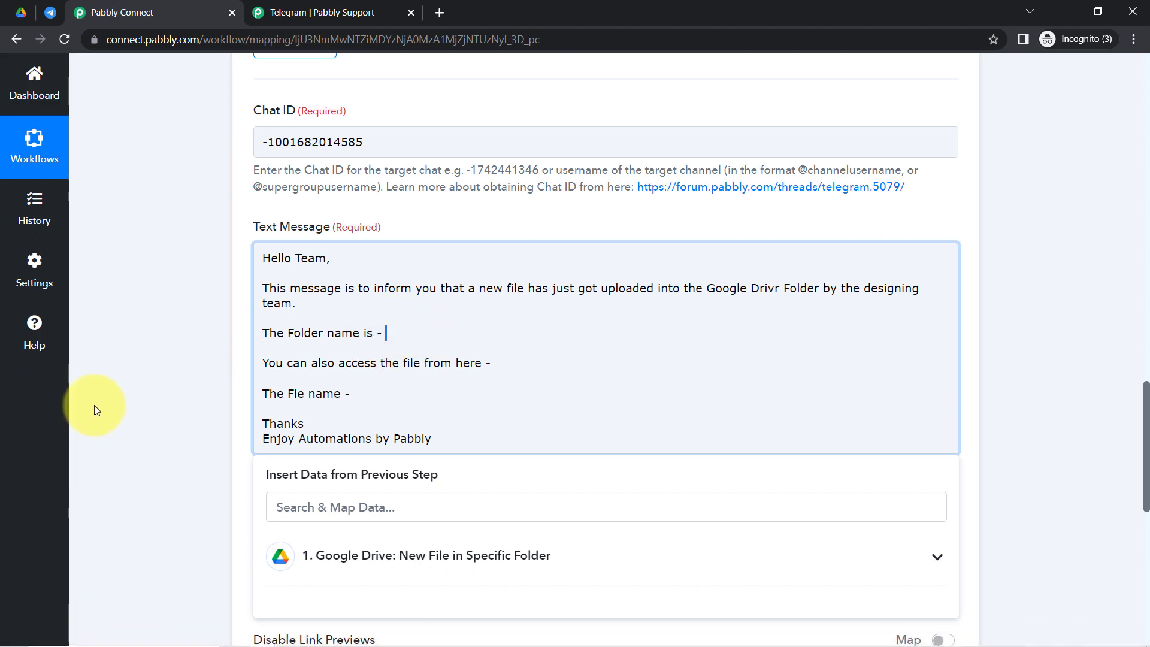
left_click(178, 397)
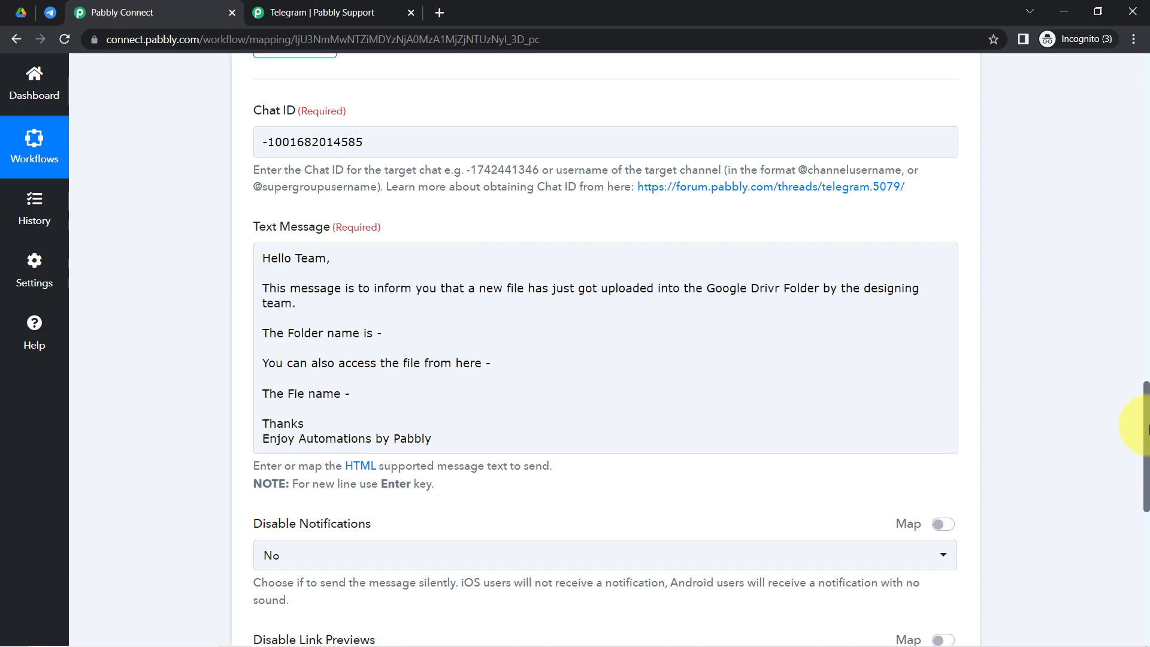
left_click_drag(1146, 427, 1137, 462)
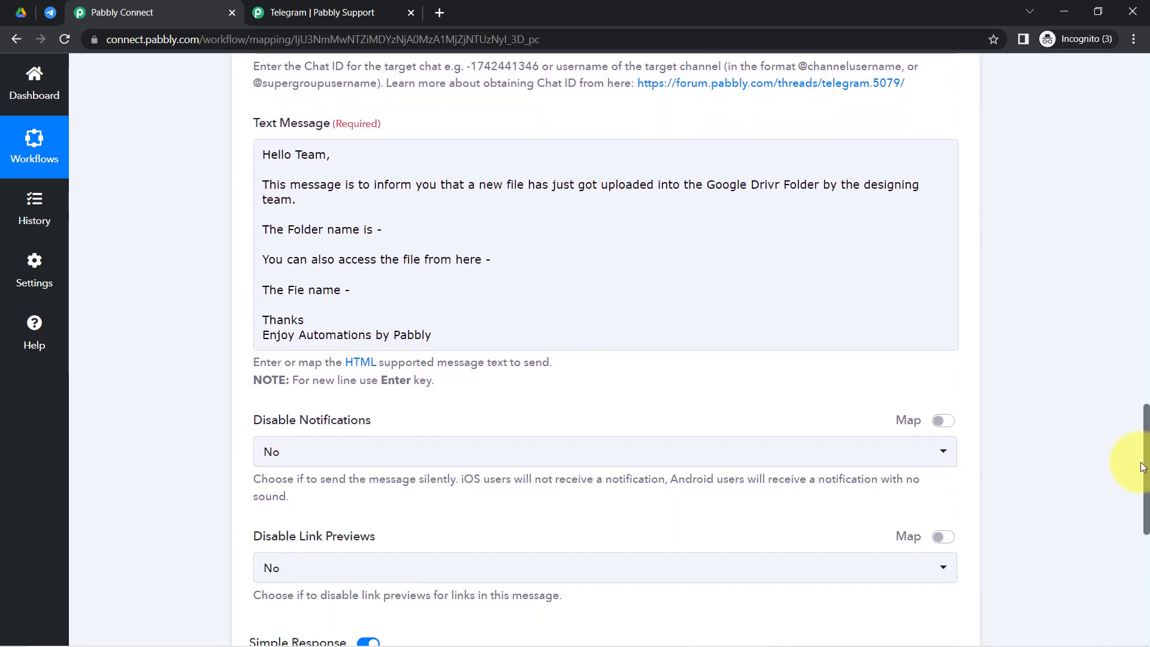
left_click(558, 279)
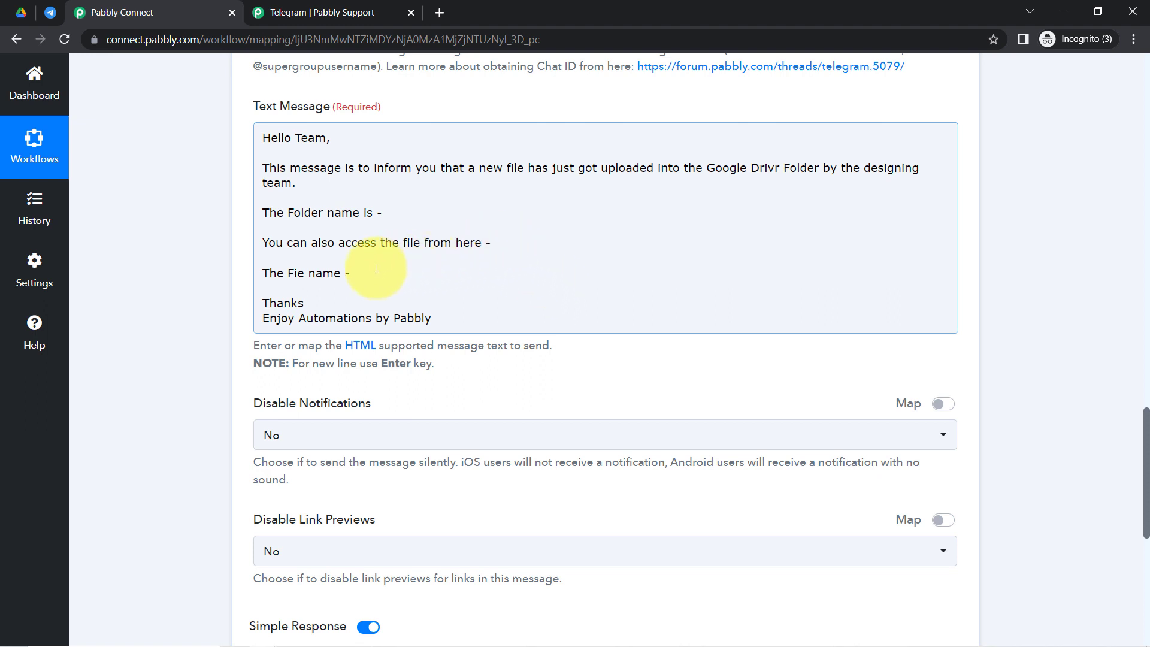
left_click(300, 272)
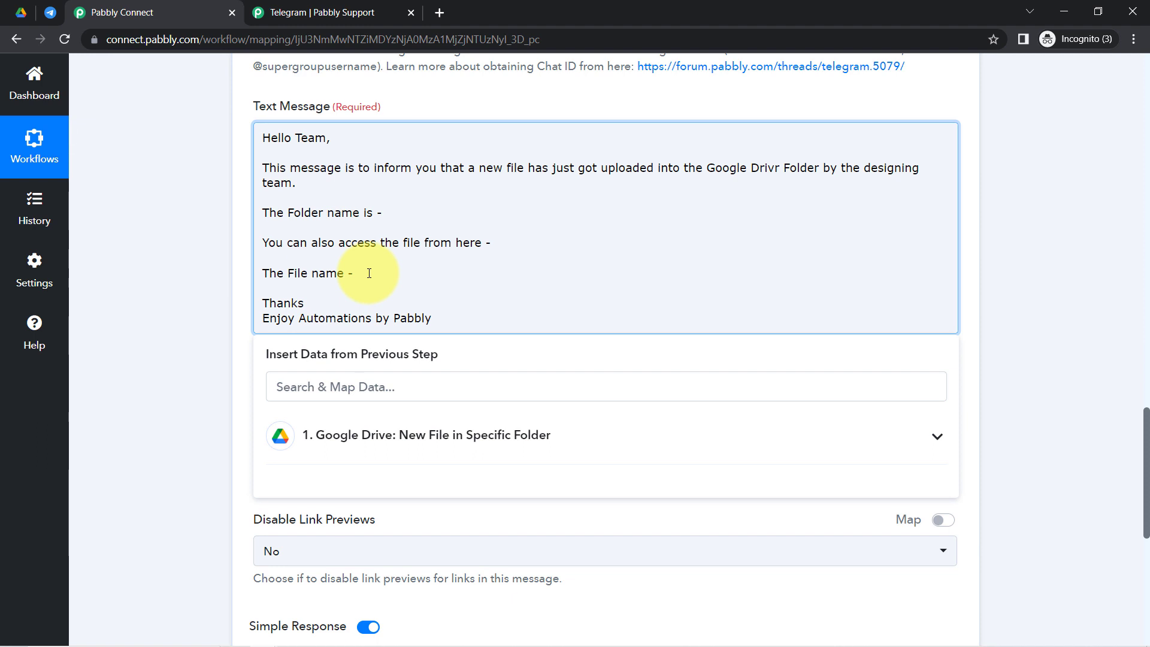
Try to map the Google Drive OriginalFilename field after "The File name -", searching the previous step's data for "name"
left_click(353, 450)
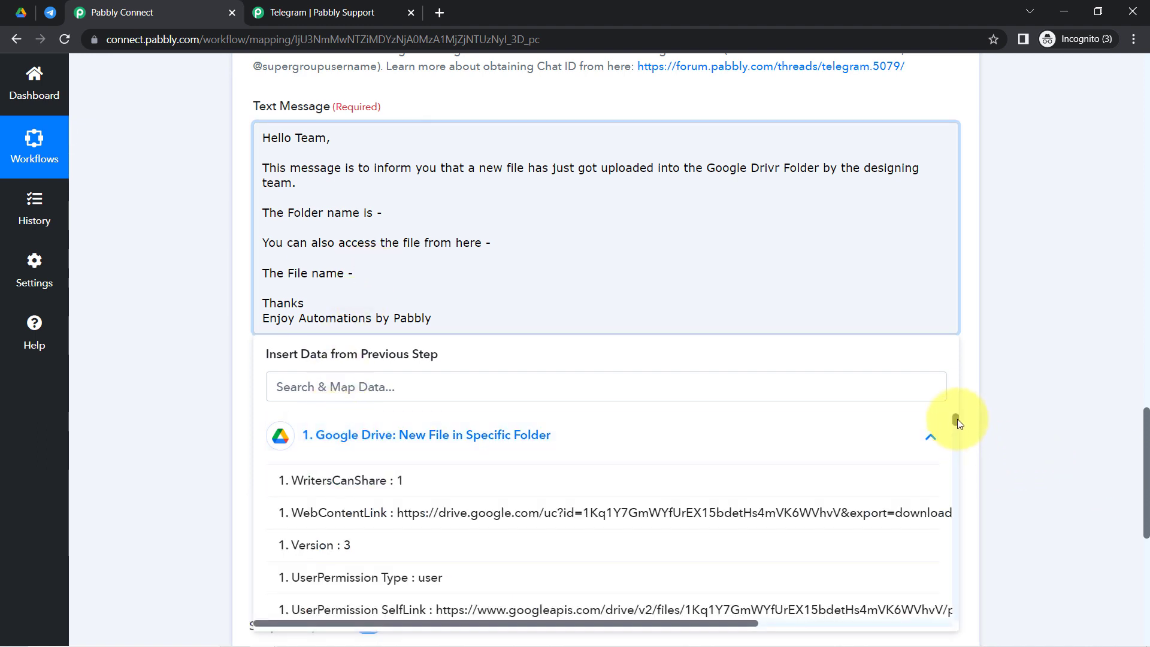
left_click_drag(957, 419, 954, 426)
left_click(411, 386)
type("f")
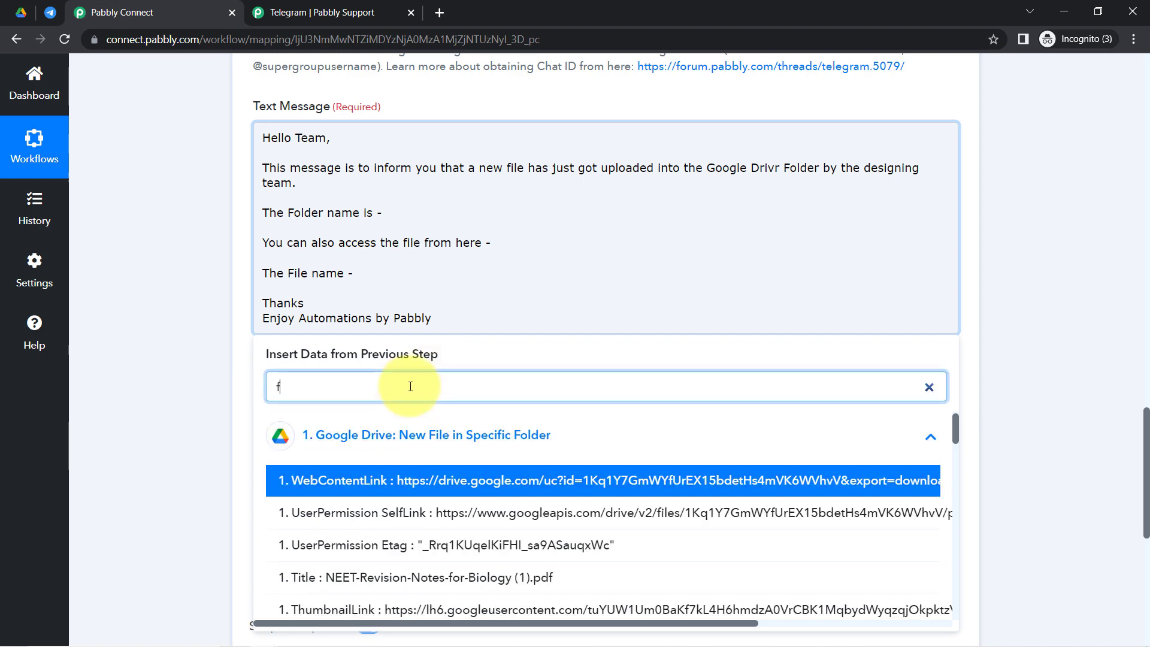
type("ile n")
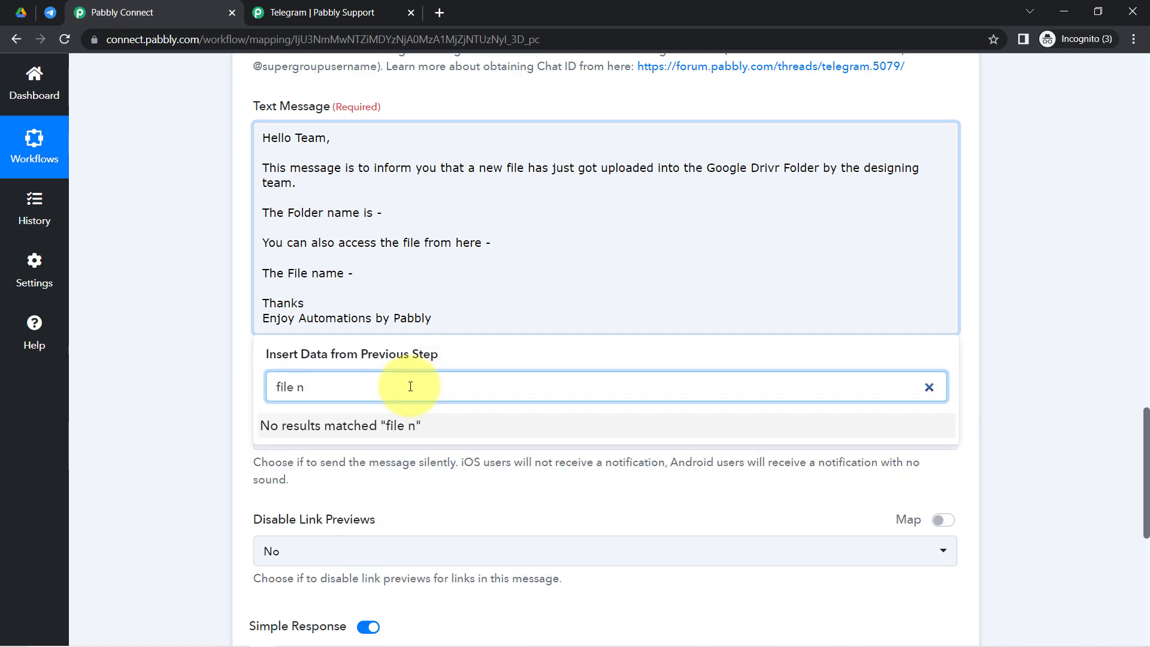
key("BackSpace")
key("BackSpace")
key("BackSpace")
key("BackSpace")
key("BackSpace")
key("BackSpace")
type("name")
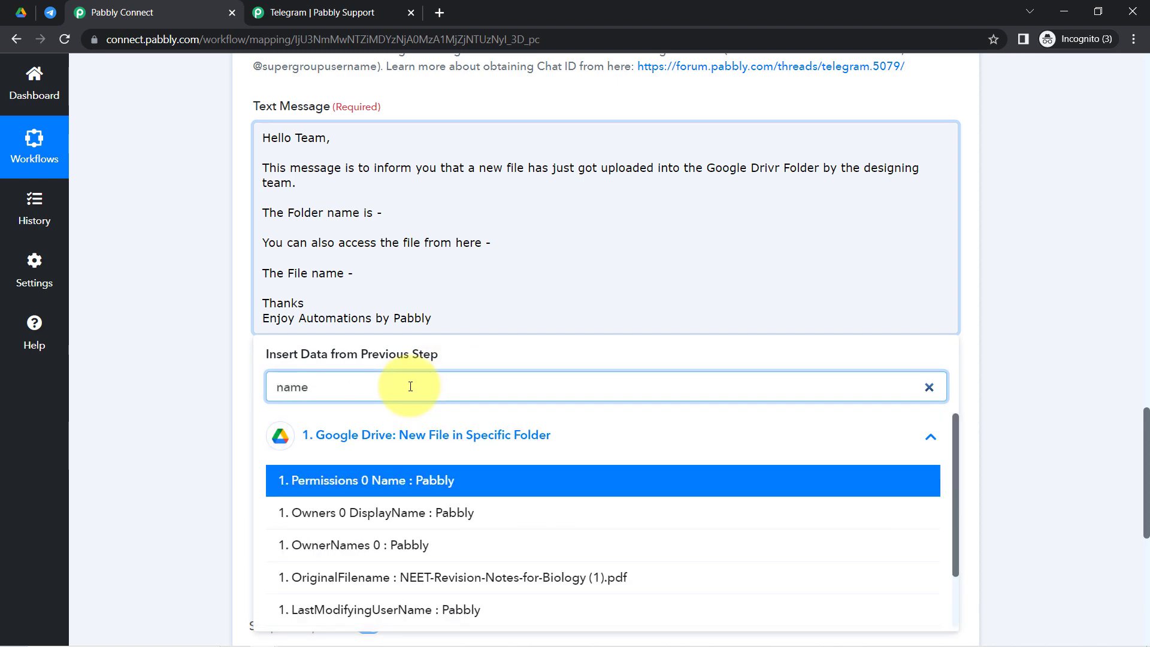
left_click(435, 577)
key("BackSpace")
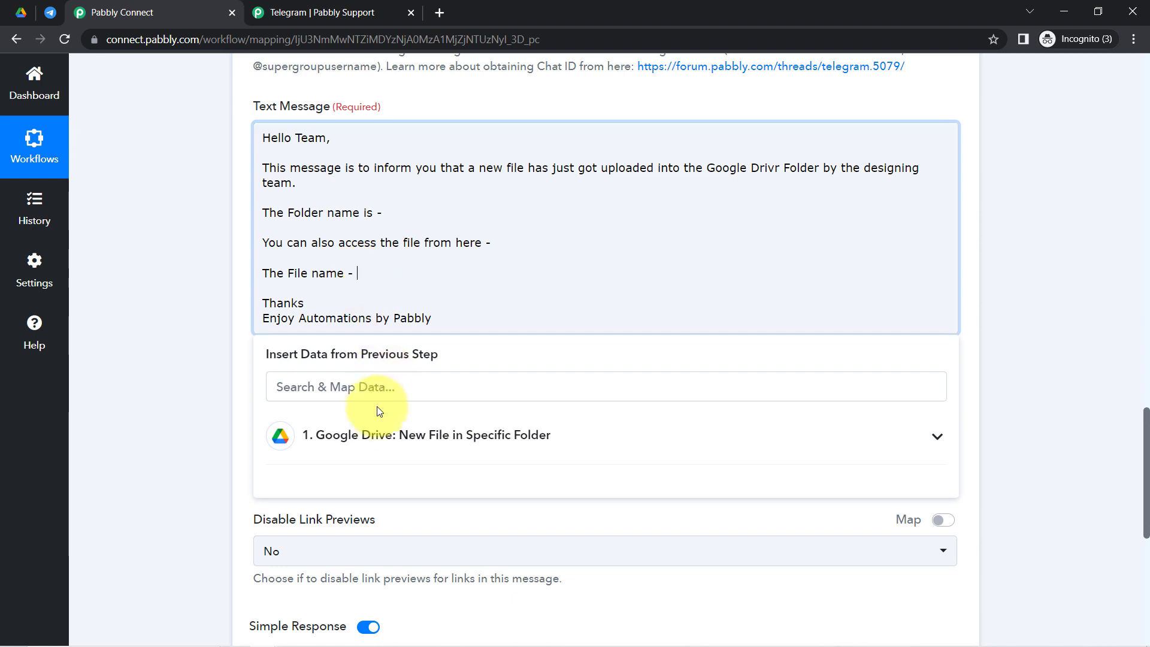
Map the Google Drive Title field after "The File name -", searching the previous step's data for "tit"
left_click(369, 424)
left_click(355, 388)
type("tit")
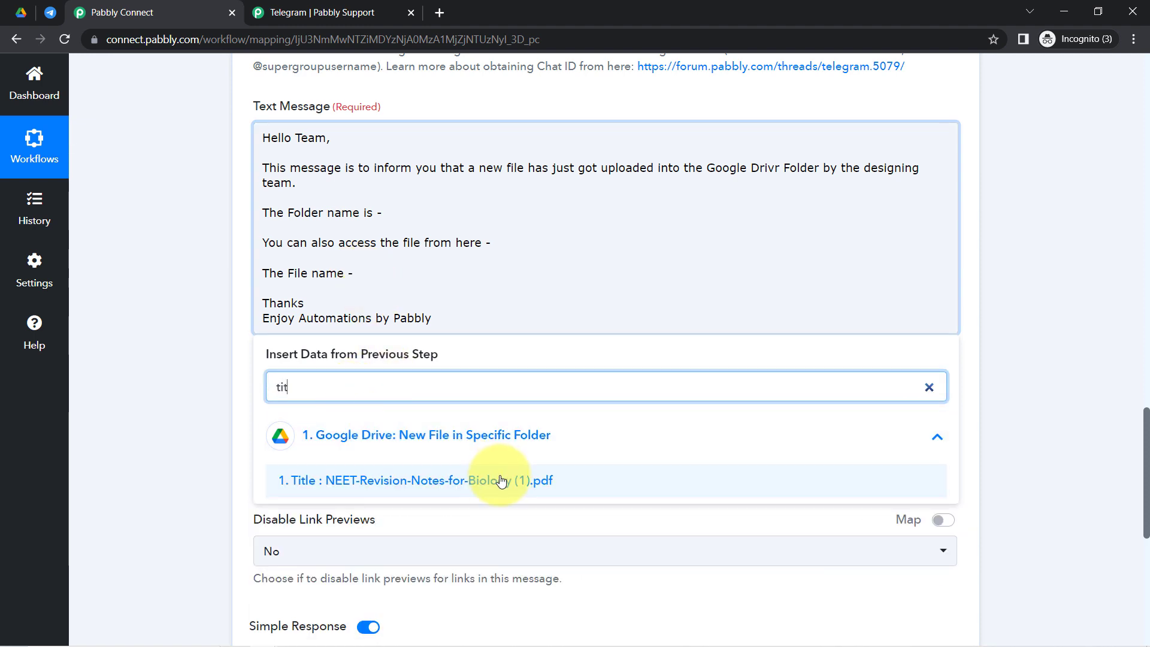
left_click(502, 480)
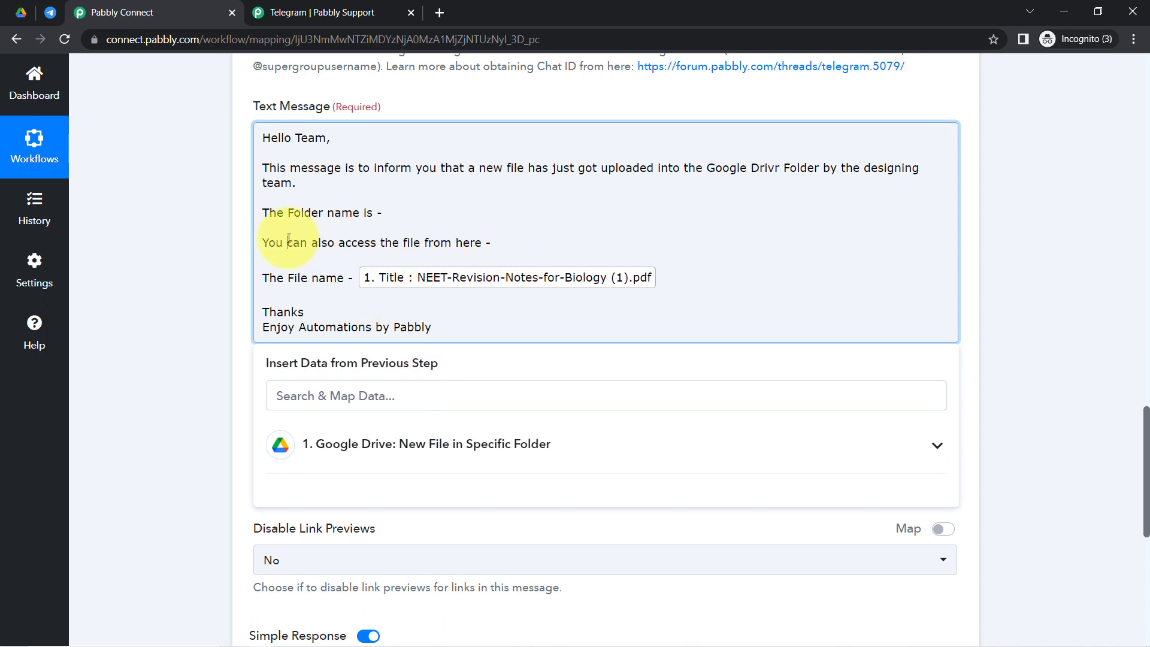
Try to map the Google Drive WebContentLink field into the message, and remove the inserted field from below the sign-off
left_click_drag(288, 242, 485, 248)
left_click(484, 248)
left_click(411, 444)
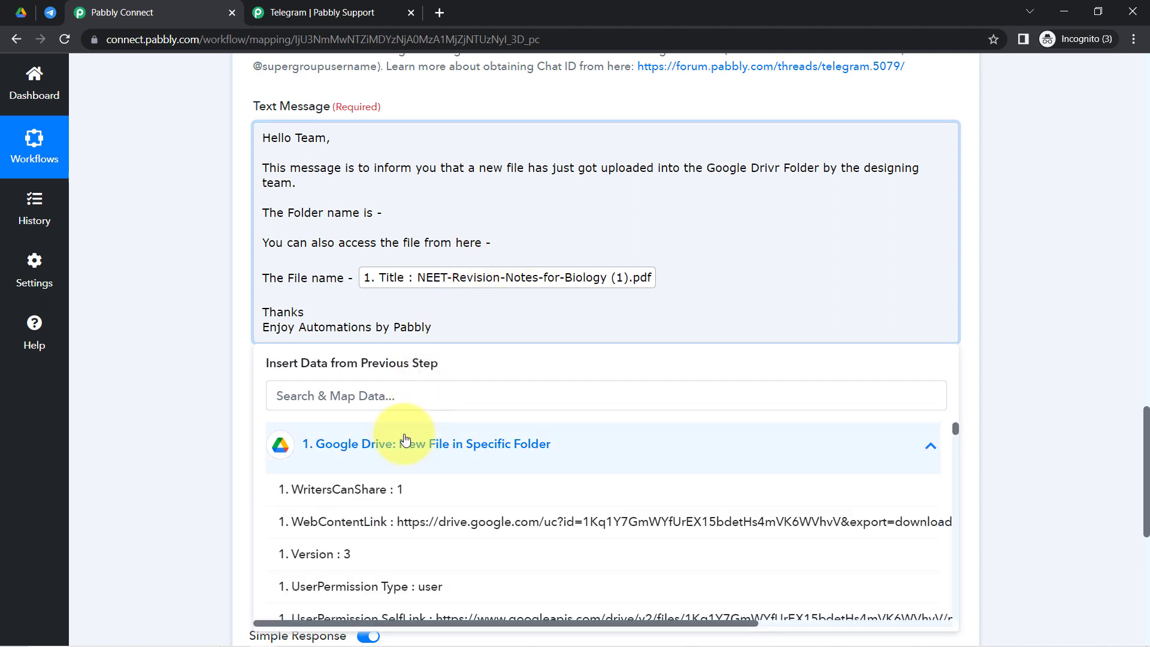
left_click(442, 523)
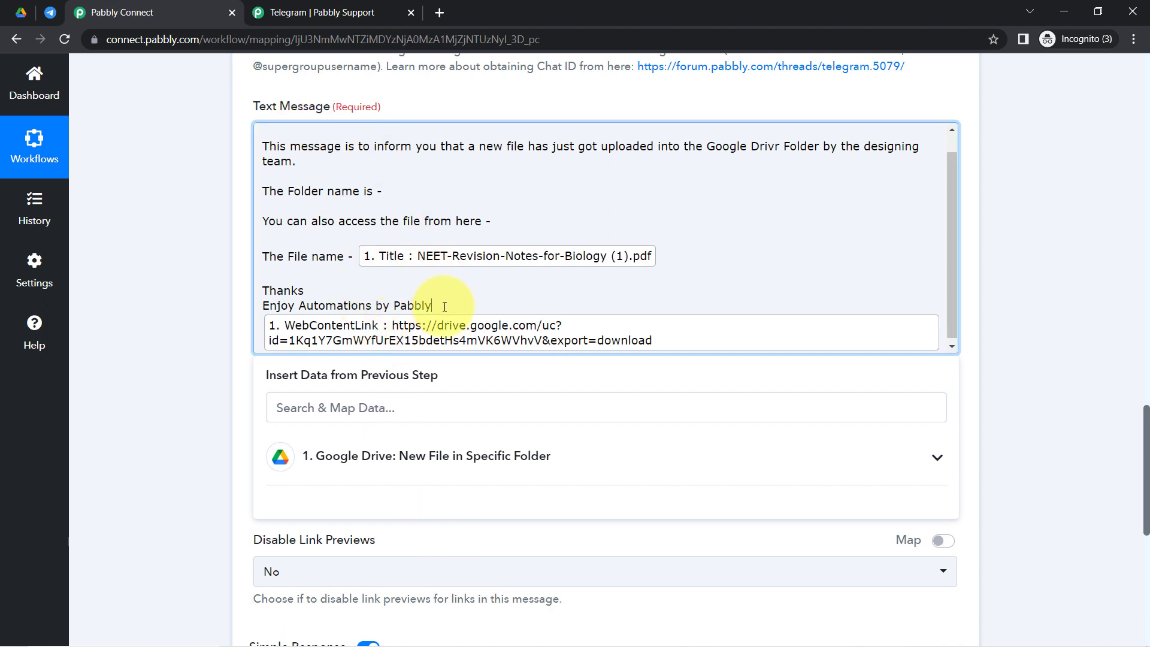
key("Delete")
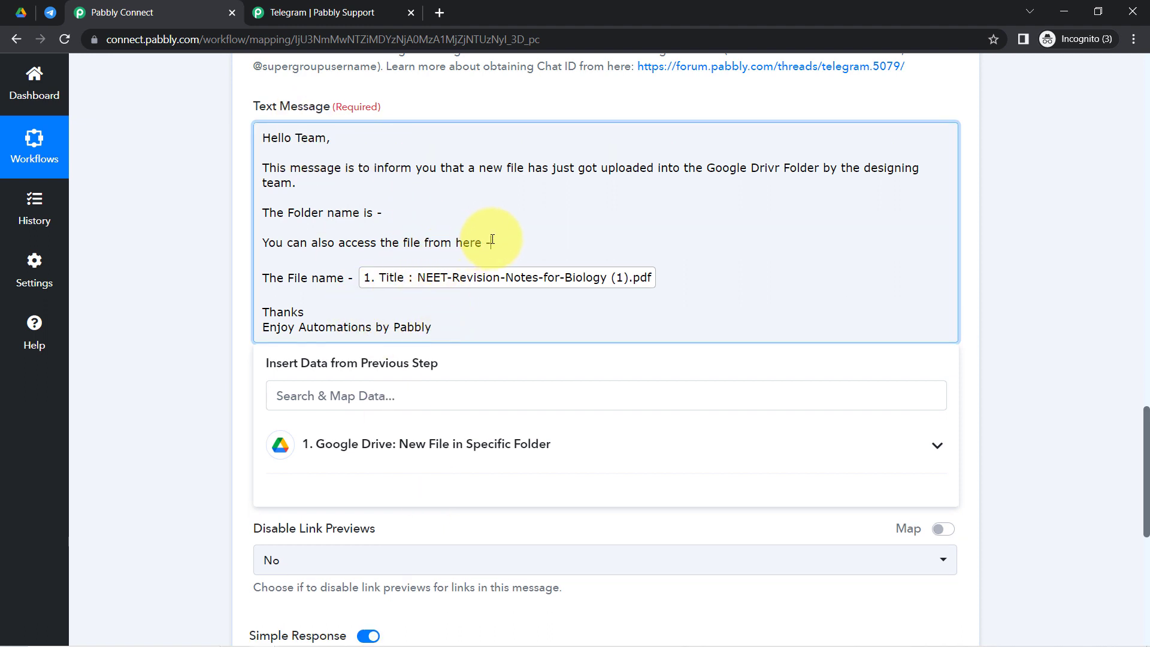
Map the Google Drive WebContentLink field directly after "You can also access the file from here -"
left_click(411, 443)
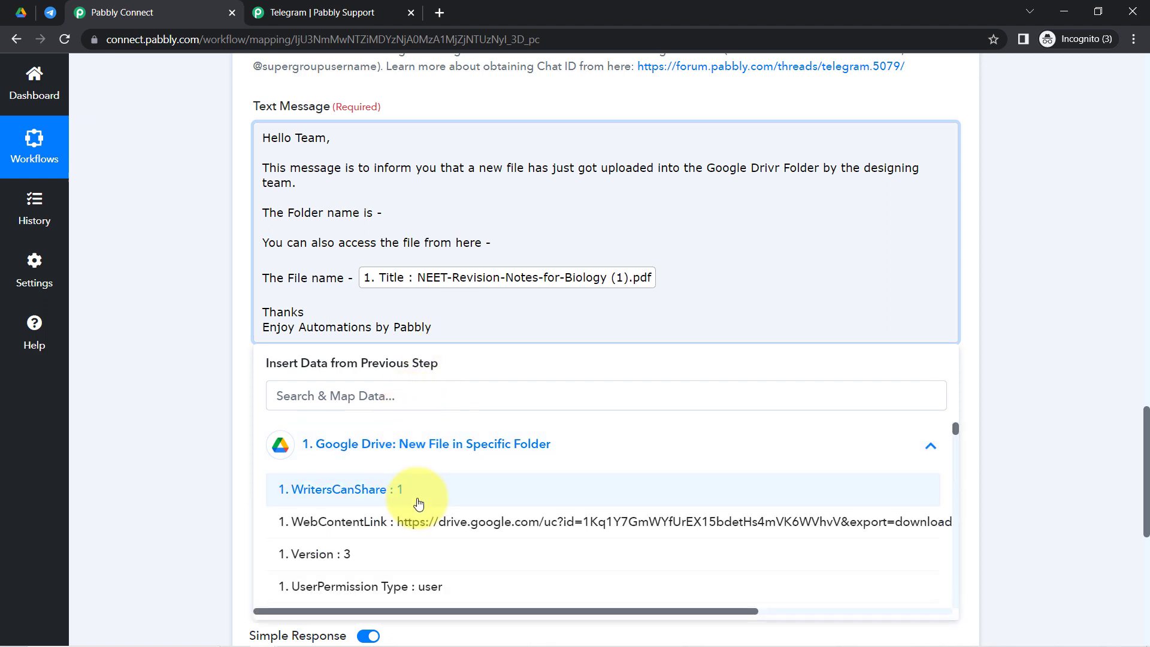
left_click(417, 535)
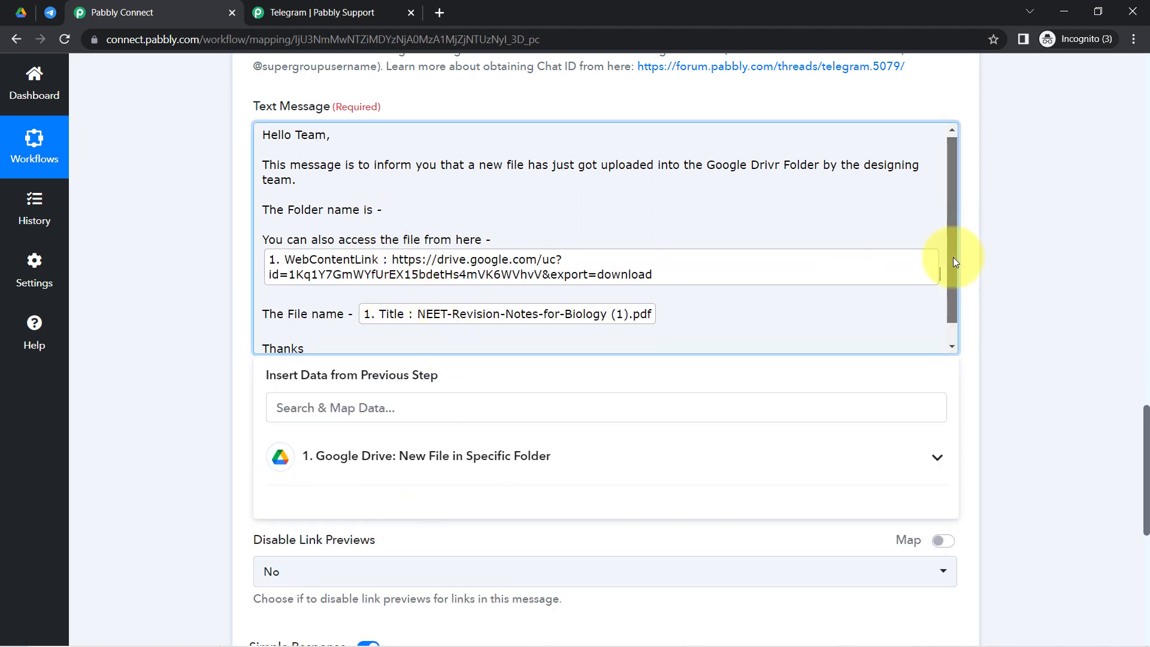
scroll(953, 257, "down", 1)
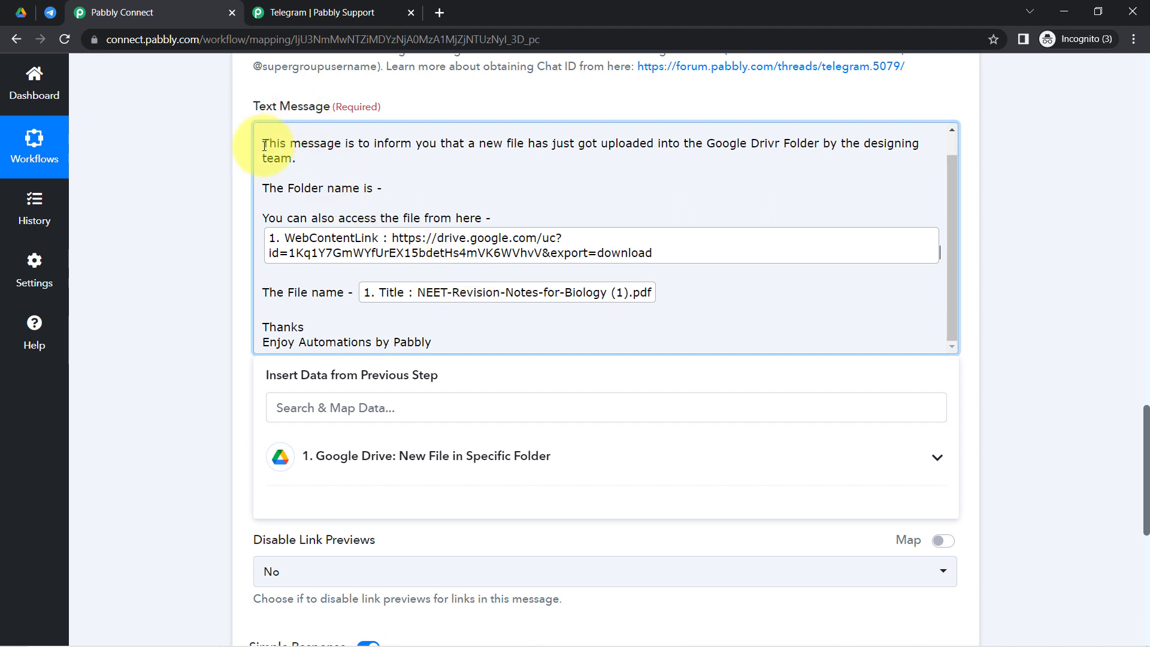
left_click_drag(271, 142, 487, 220)
left_click(267, 291)
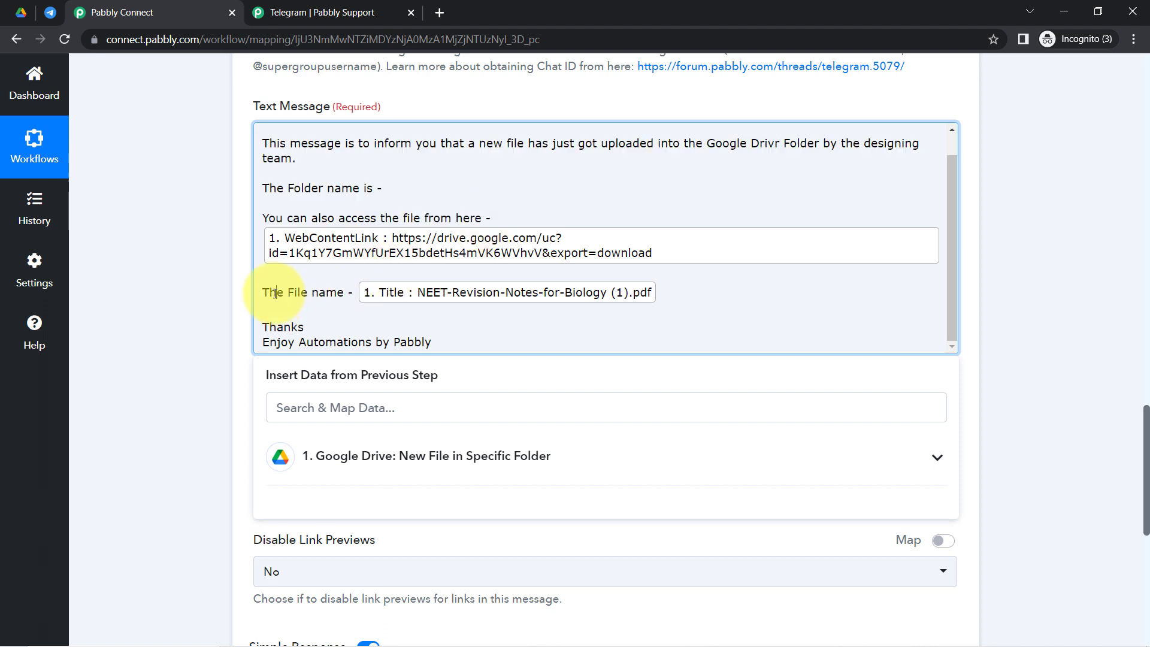
left_click_drag(325, 293, 374, 342)
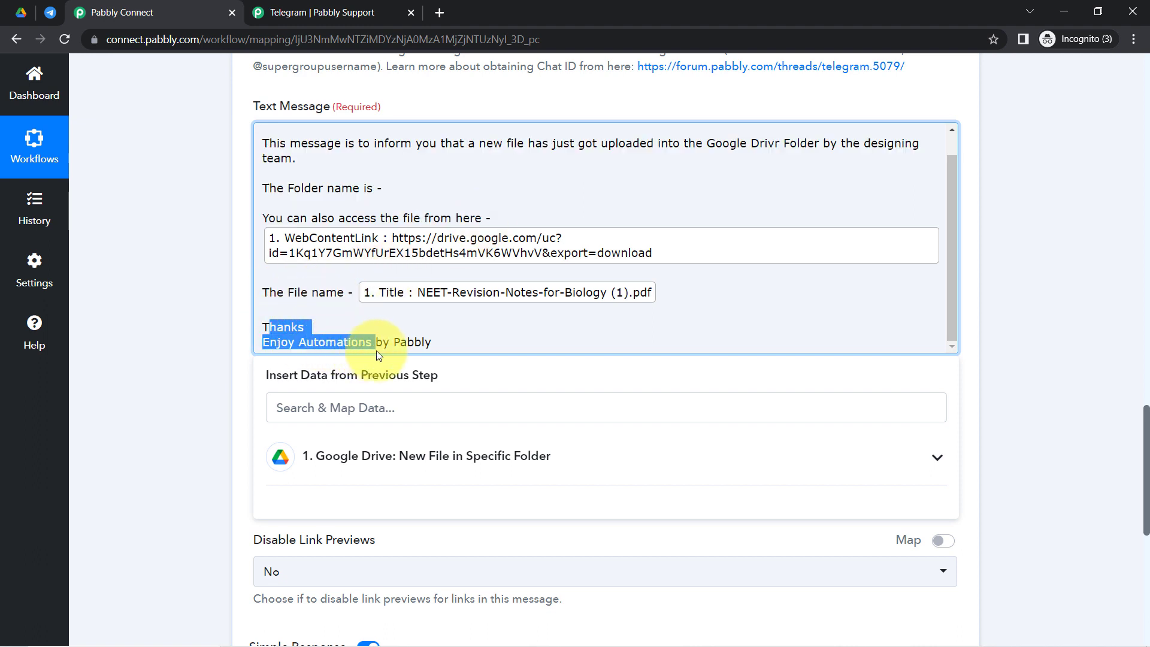
left_click(352, 188)
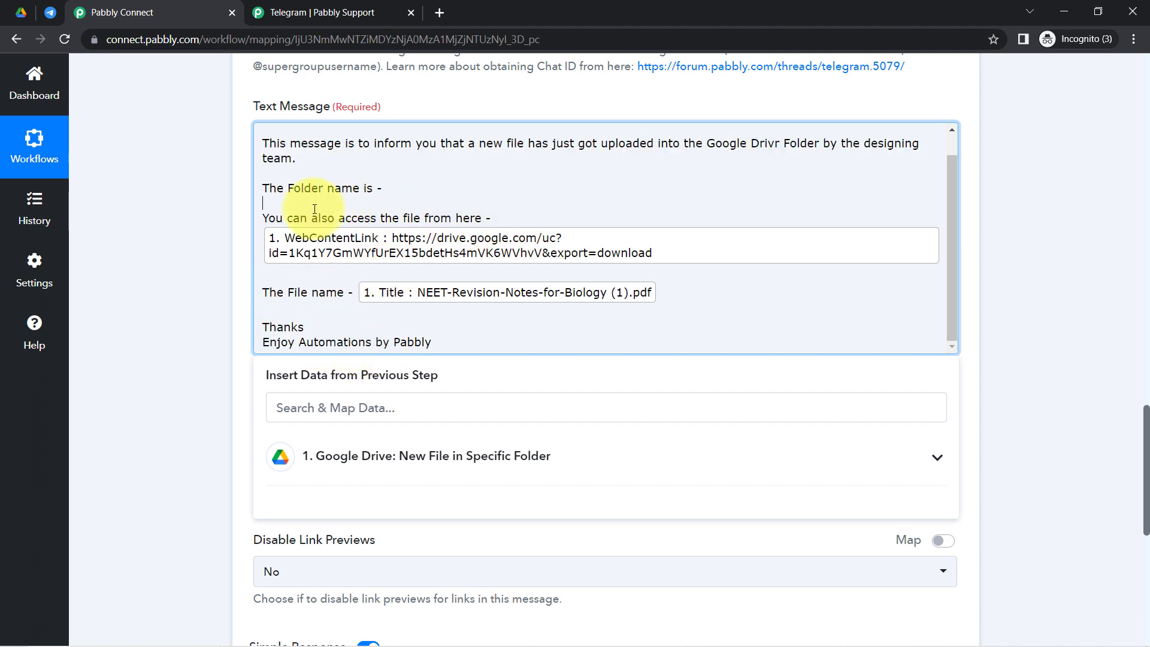
left_click(153, 252)
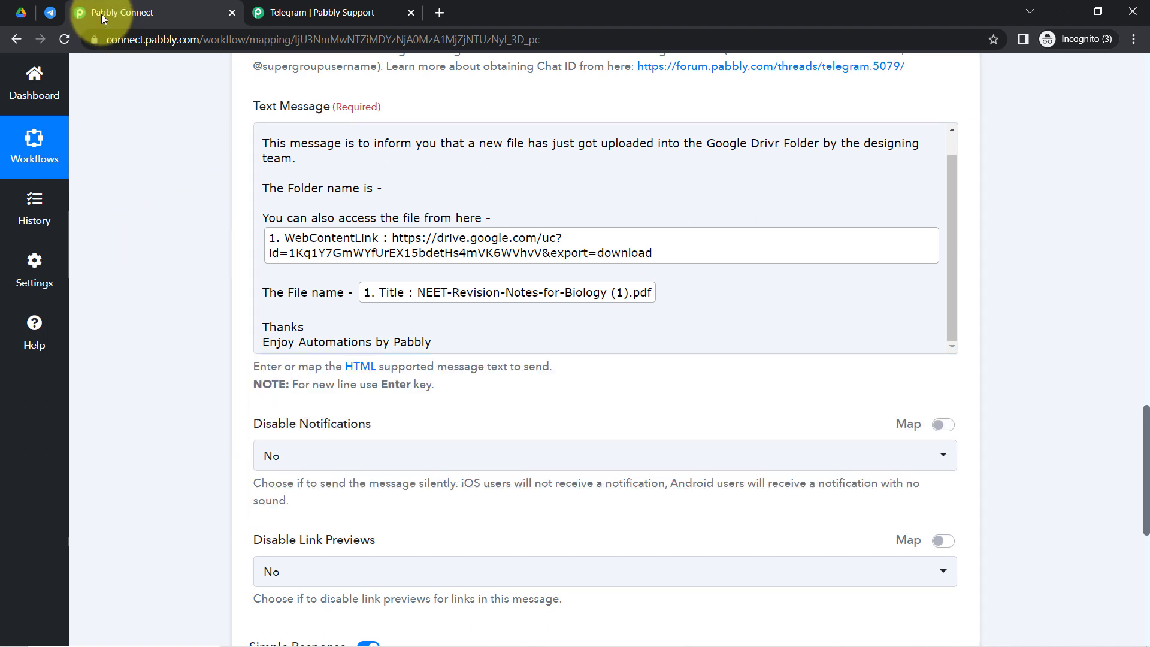
Look up the folder's name in Google Drive and enter "All Latest Files & Designs" after "The Folder name is -" in the message
left_click(23, 13)
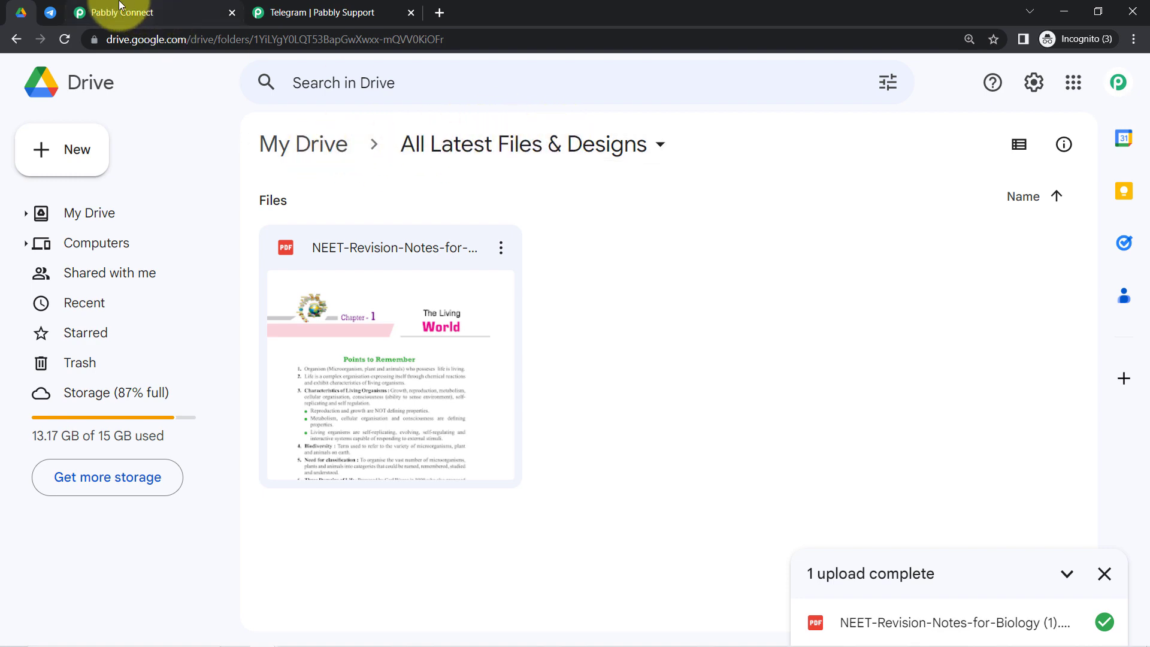
left_click(152, 13)
left_click(397, 189)
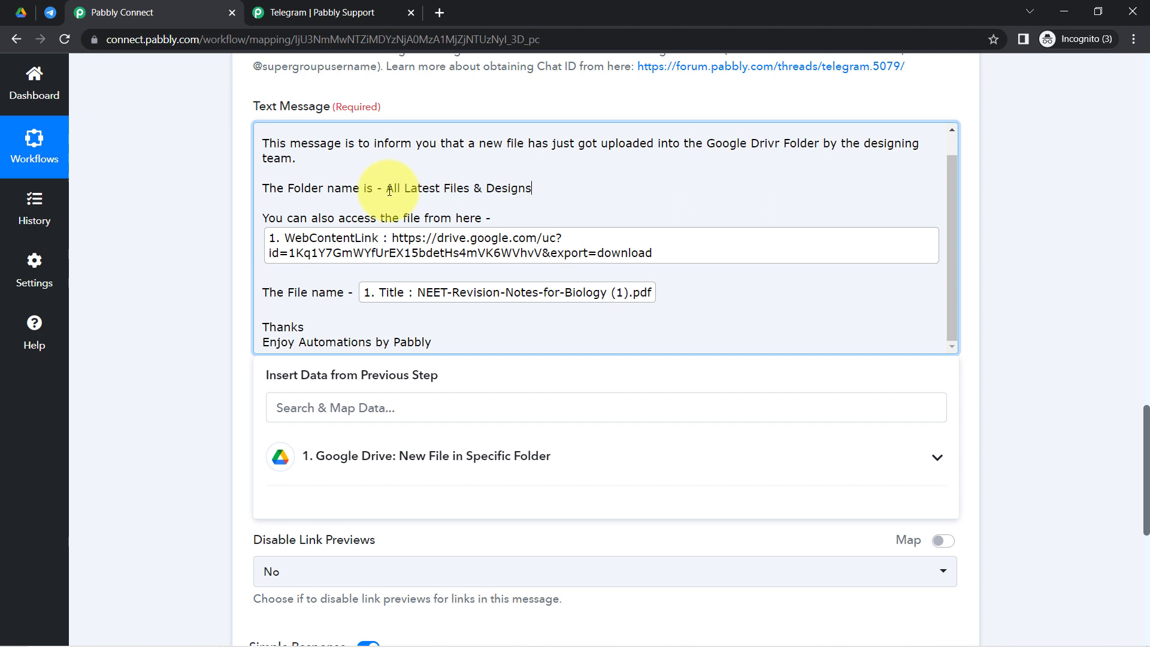
left_click(207, 290)
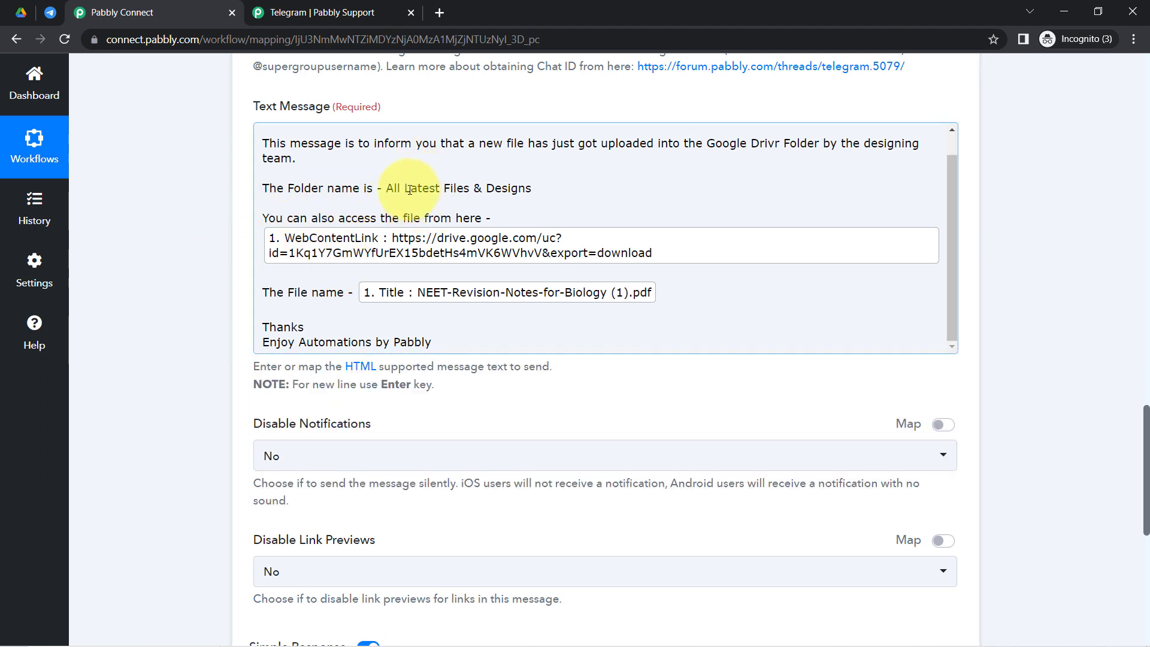
left_click_drag(422, 189, 494, 189)
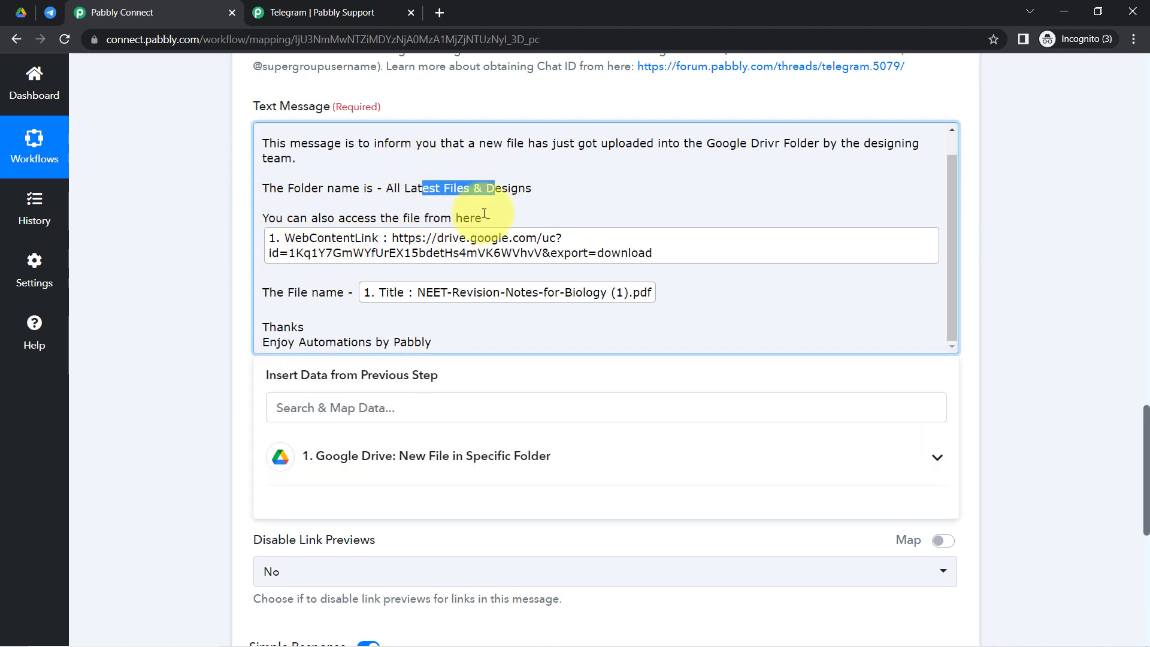
left_click(127, 325)
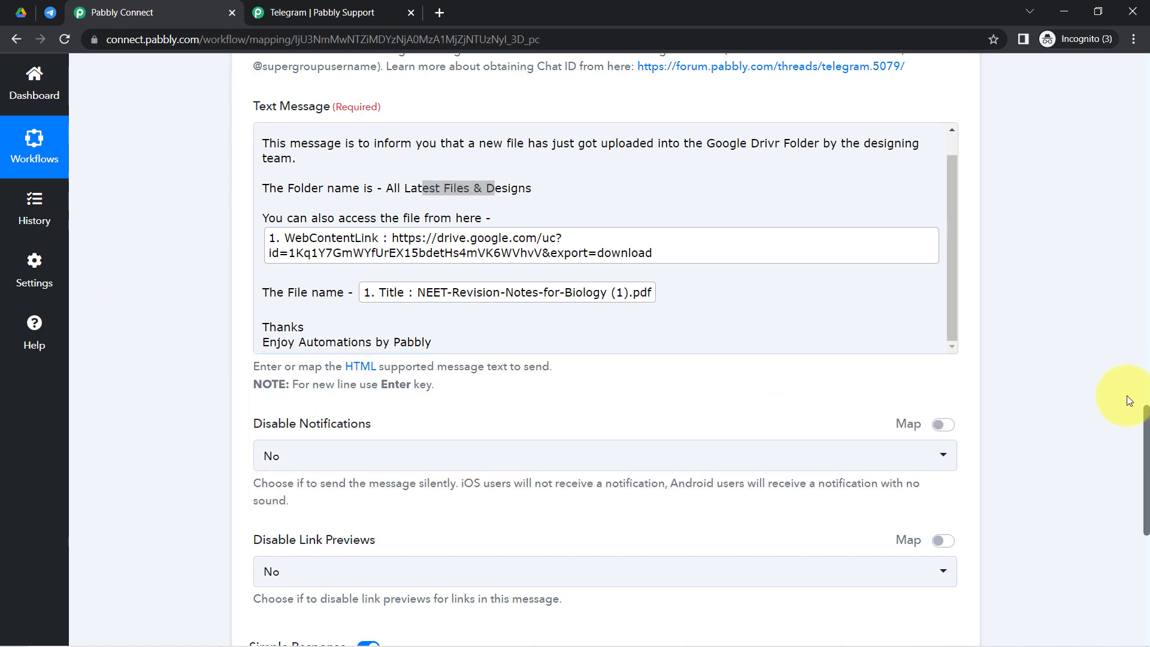
Save the Telegram action with a test request, and switch to Telegram to check the Pabbly Team group for the message
left_click_drag(1146, 428, 1145, 503)
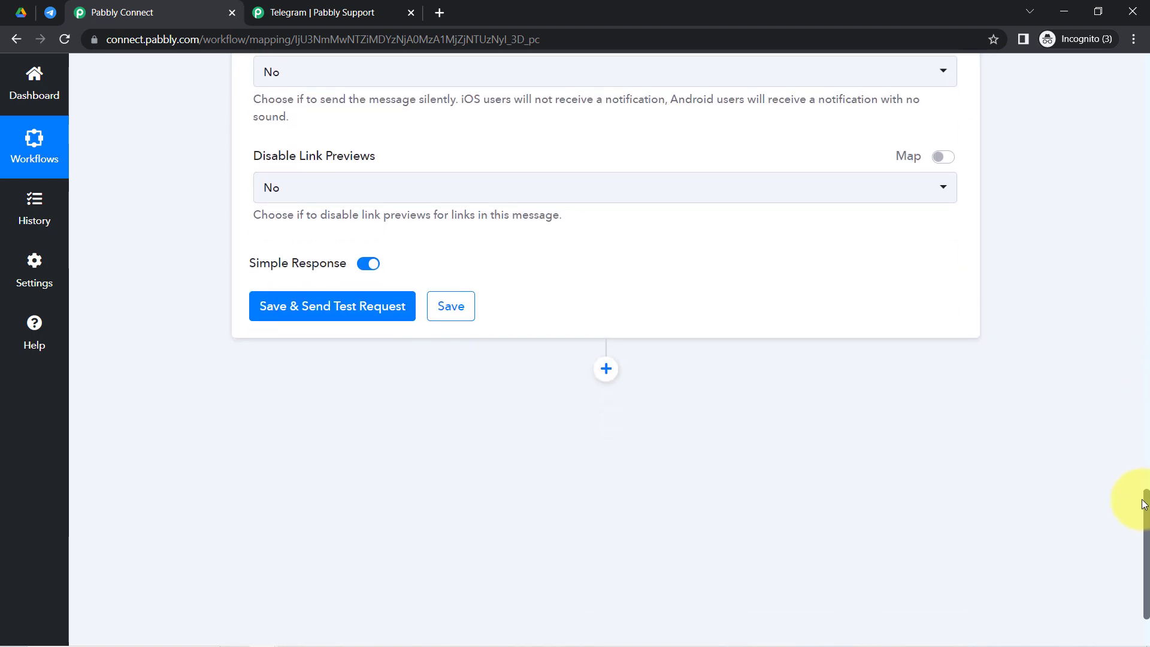
left_click(374, 317)
left_click(50, 12)
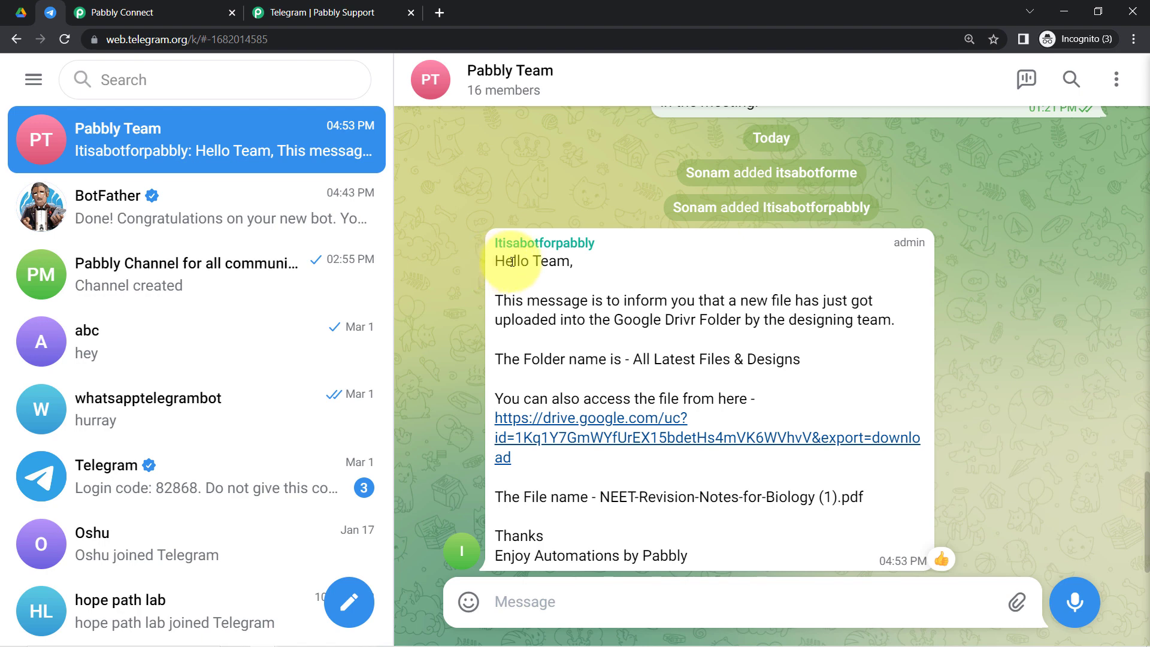
Read through the bot's message in the Pabbly Team group, checking the greeting, notification wording, folder name, file name and sign-off
left_click_drag(512, 261, 573, 262)
left_click_drag(517, 299, 750, 325)
left_click(635, 324)
left_click(750, 325)
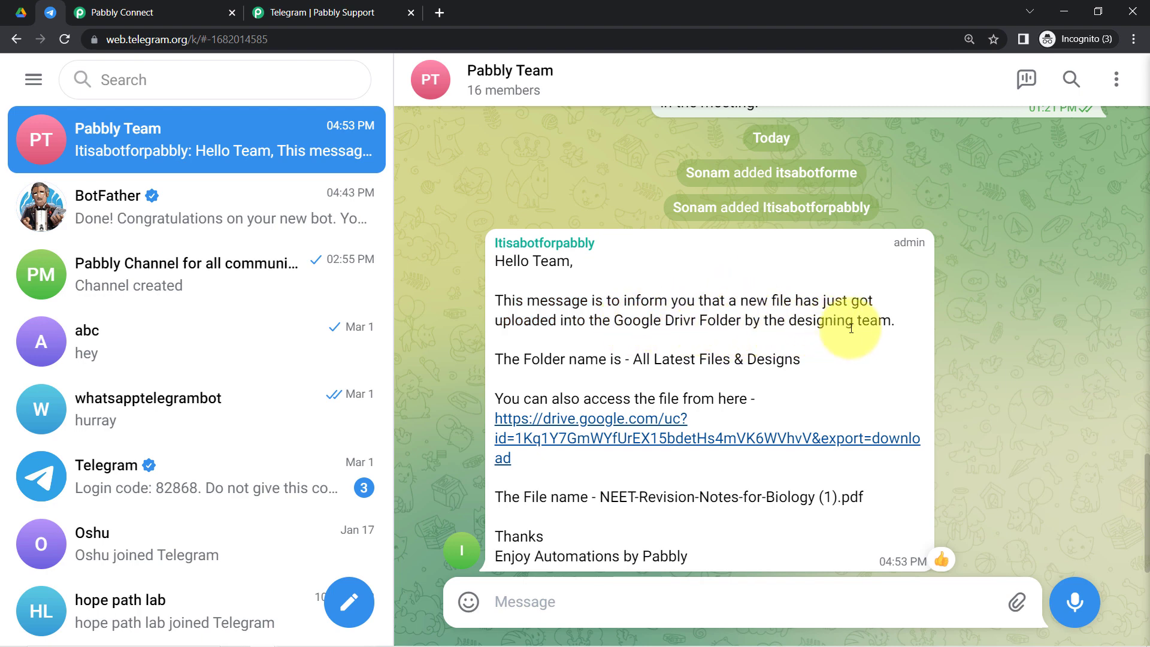
left_click_drag(663, 360, 746, 360)
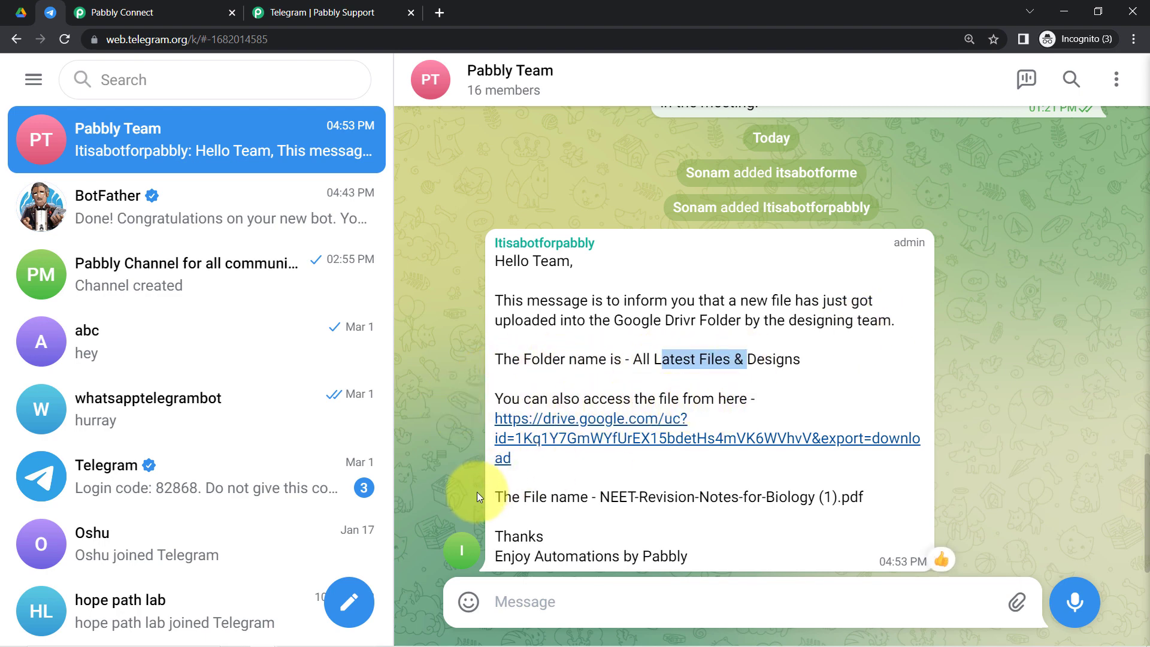
left_click_drag(491, 497, 575, 516)
left_click(527, 540)
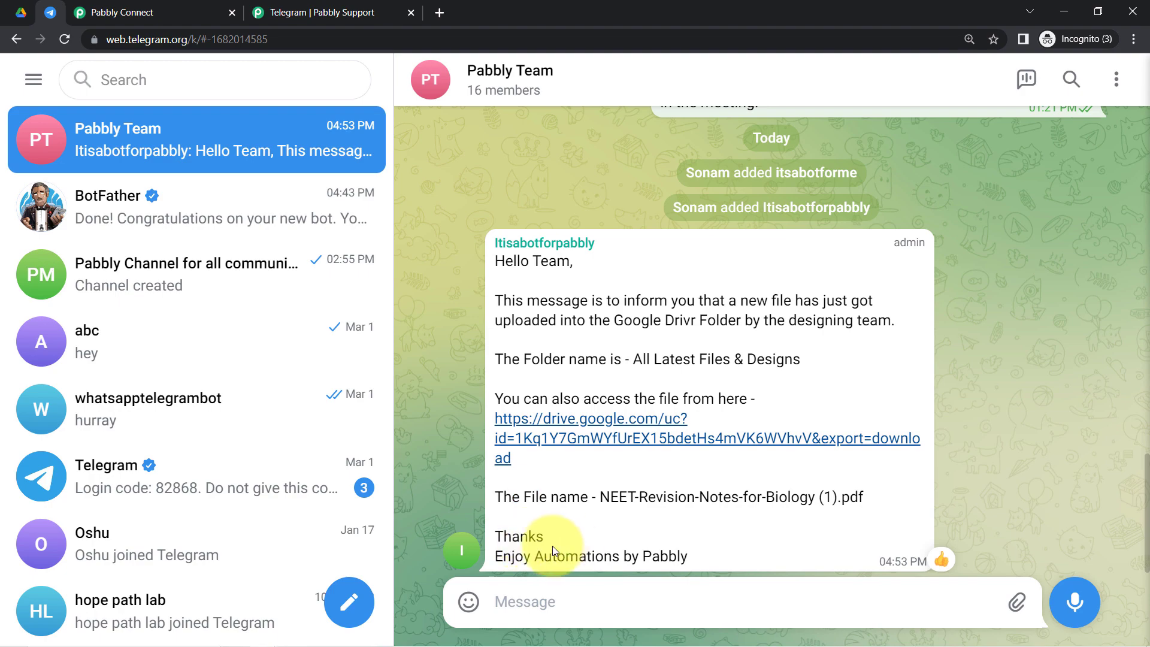
Switch to Pabbly Connect and correct "Drivr" to "Drive" in the Telegram action's text message
left_click(144, 7)
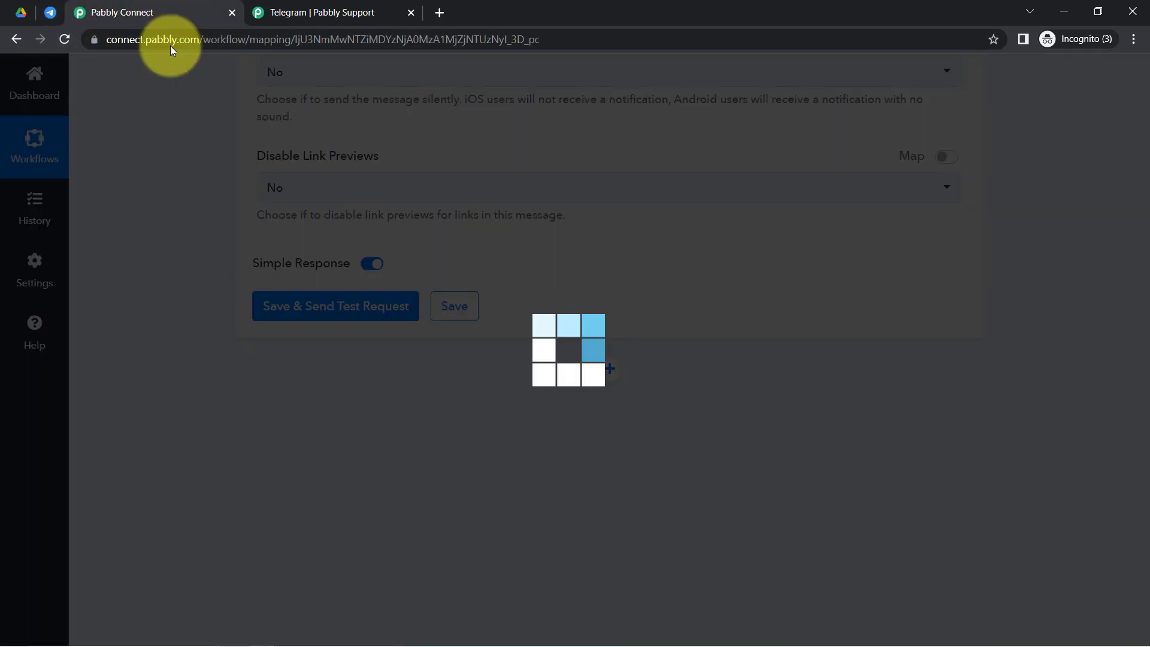
left_click_drag(1145, 449, 1132, 359)
left_click(456, 232)
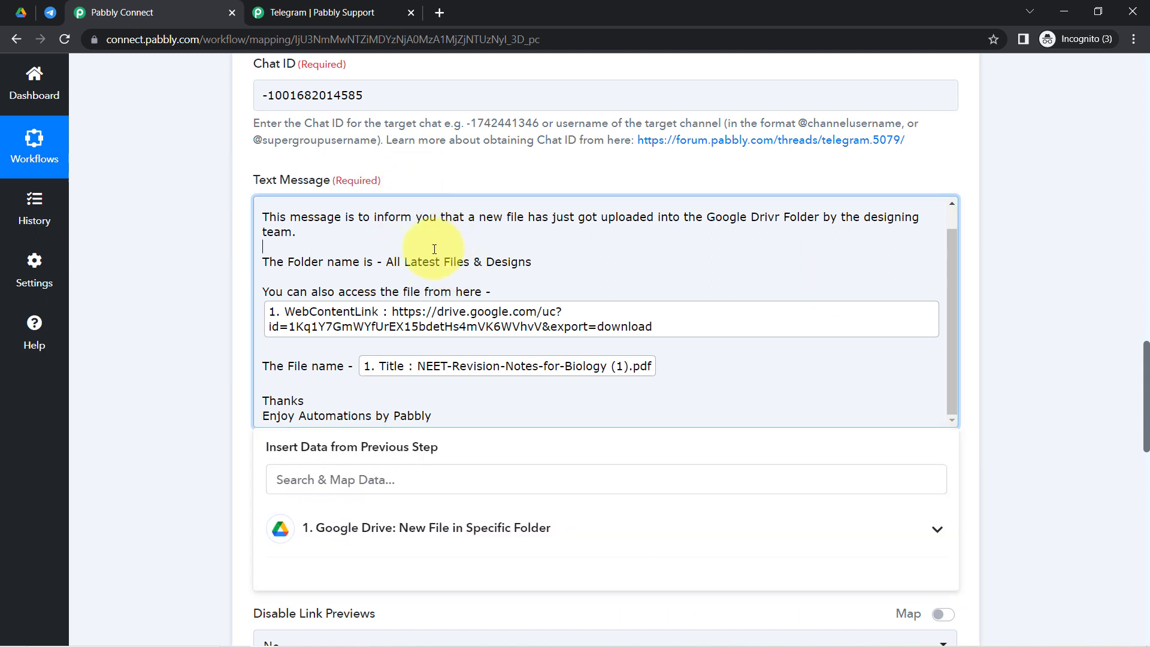
left_click(777, 215)
key("BackSpace")
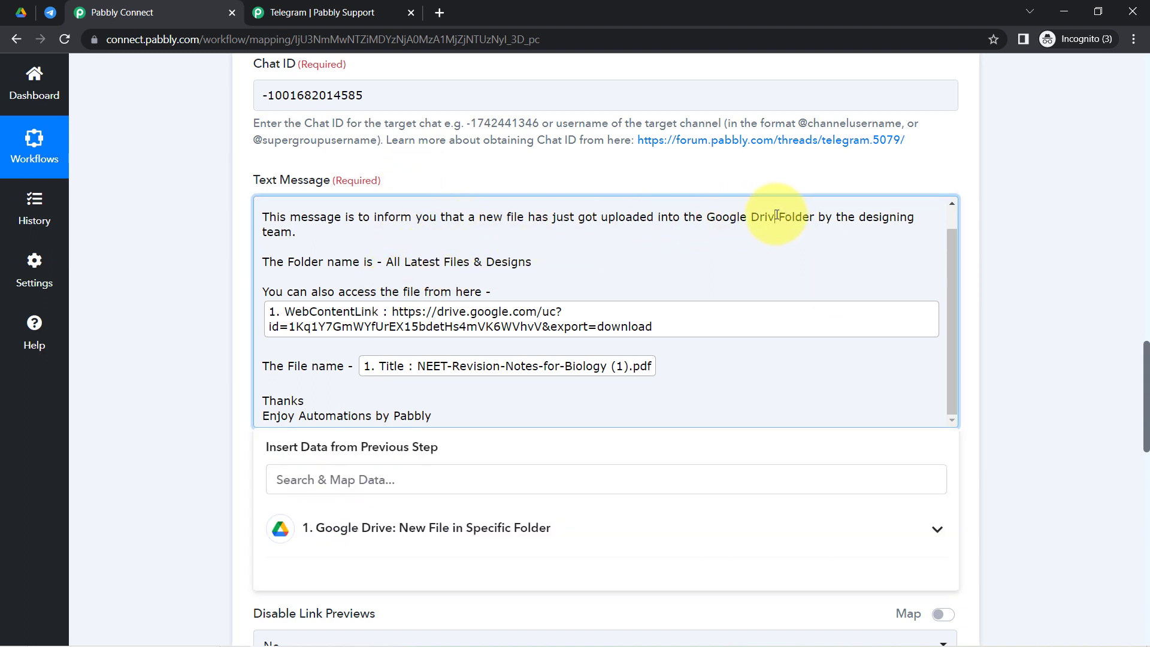
type("e")
Save the corrected Telegram action with a test request, and switch to Telegram to open the Pabbly Team group
left_click_drag(1141, 395, 1129, 539)
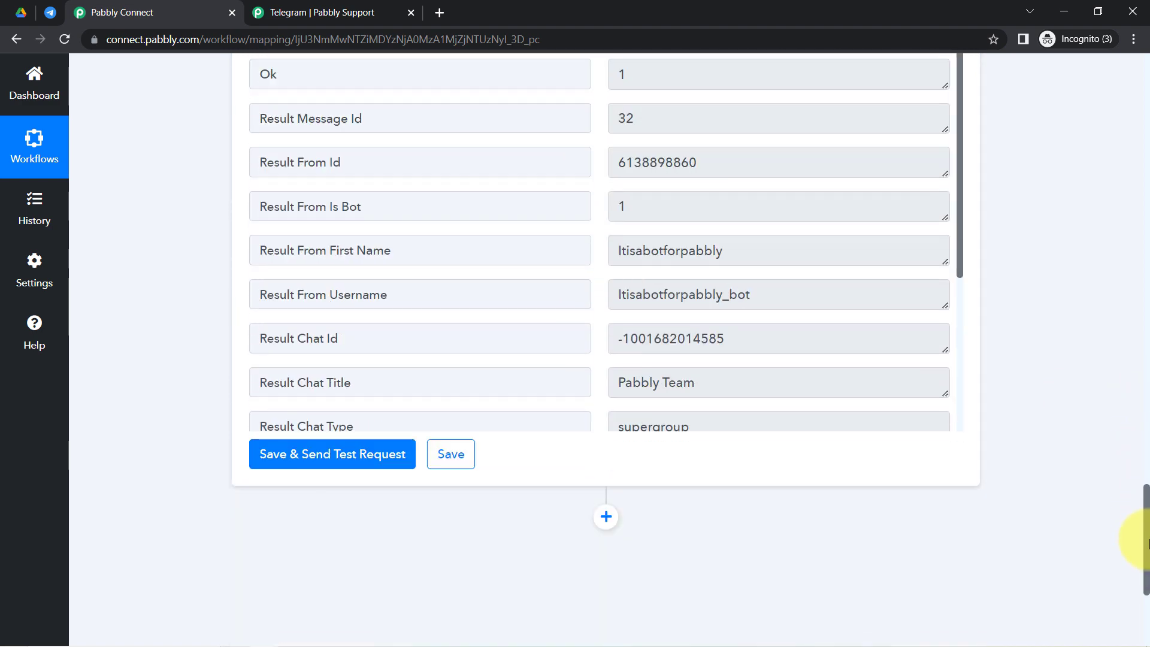
left_click(268, 468)
left_click(18, 12)
left_click(59, 12)
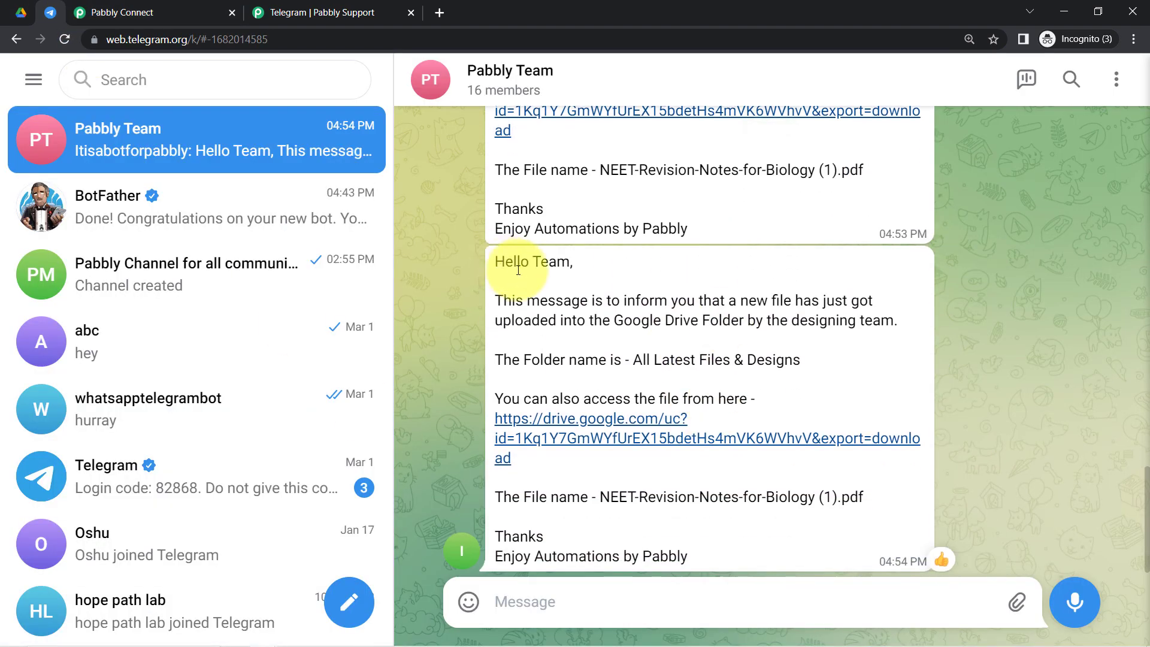
Check the notification wording in the newest Telegram message against the file in the All Latest Files & Designs folder in Google Drive
left_click_drag(519, 270, 765, 351)
triple_click(801, 314)
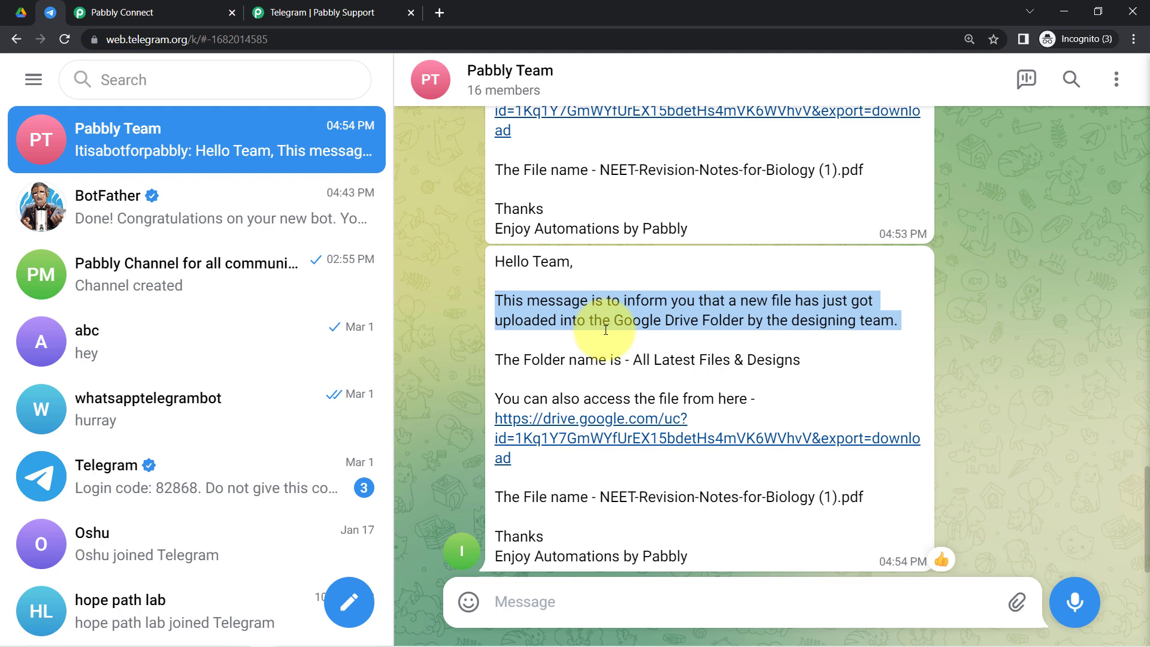
triple_click(560, 307)
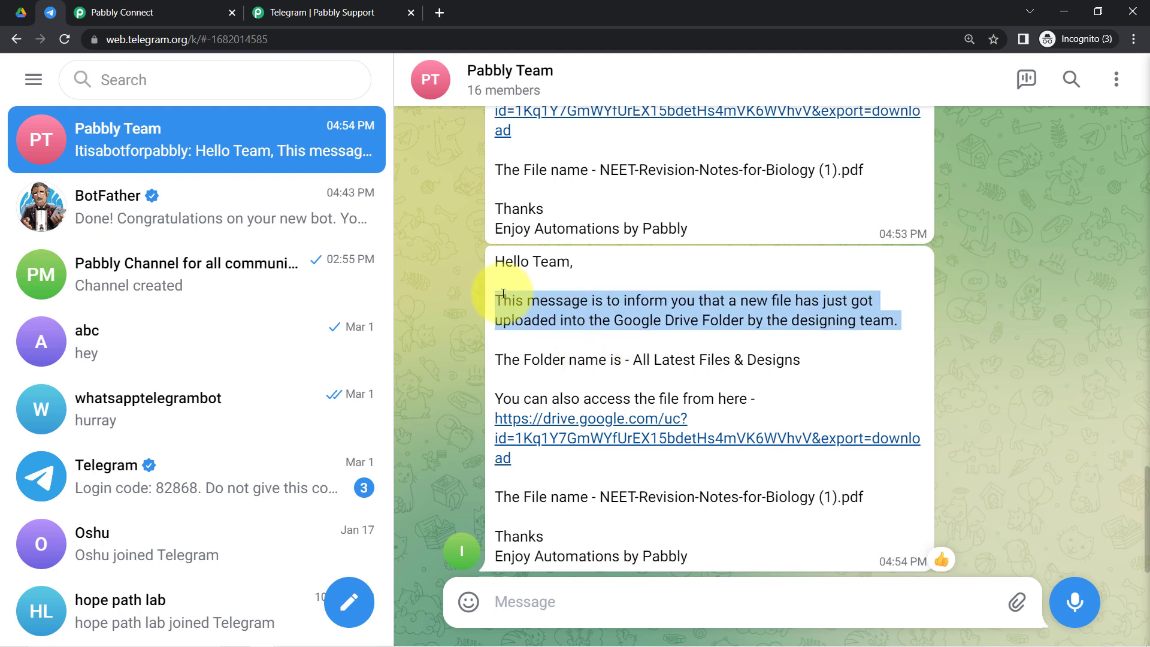
left_click(21, 12)
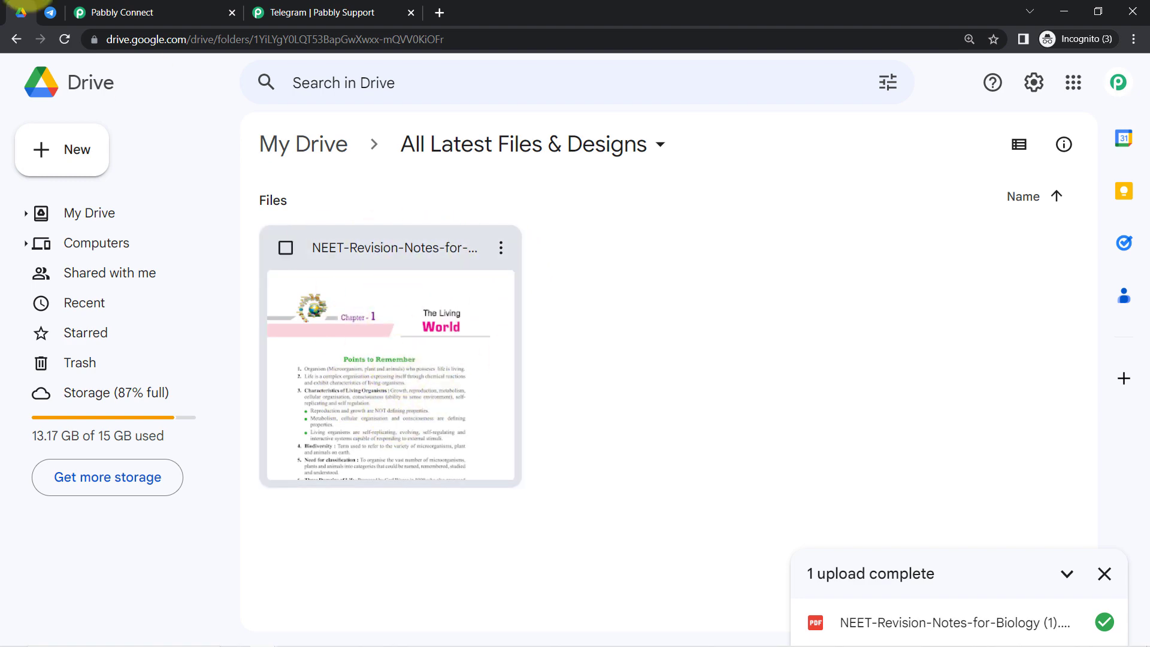
left_click(51, 12)
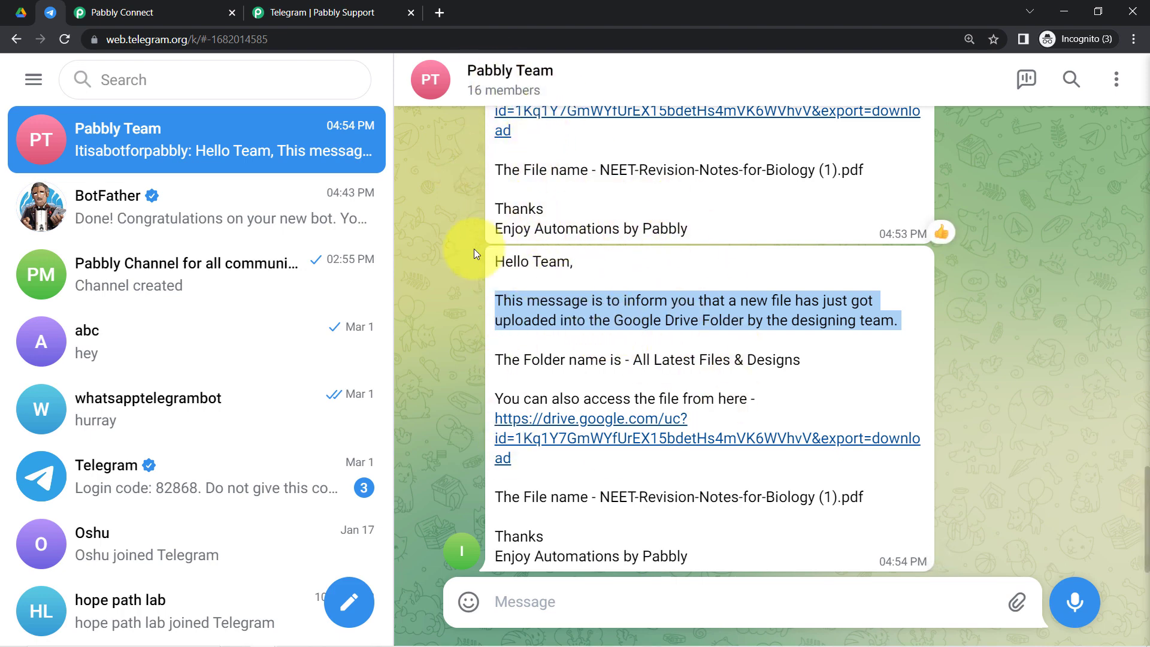
Switch to Pabbly Connect and collapse both the Google Drive trigger and the Telegram Bot action in the workflow
left_click(126, 12)
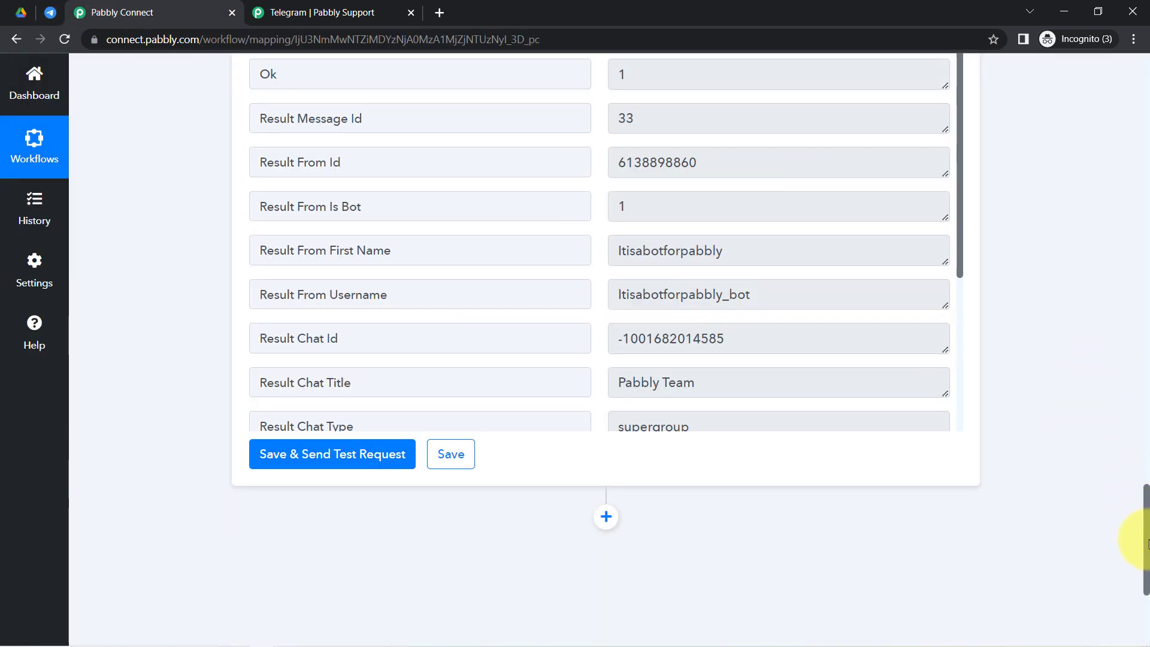
left_click_drag(1148, 542, 1137, 12)
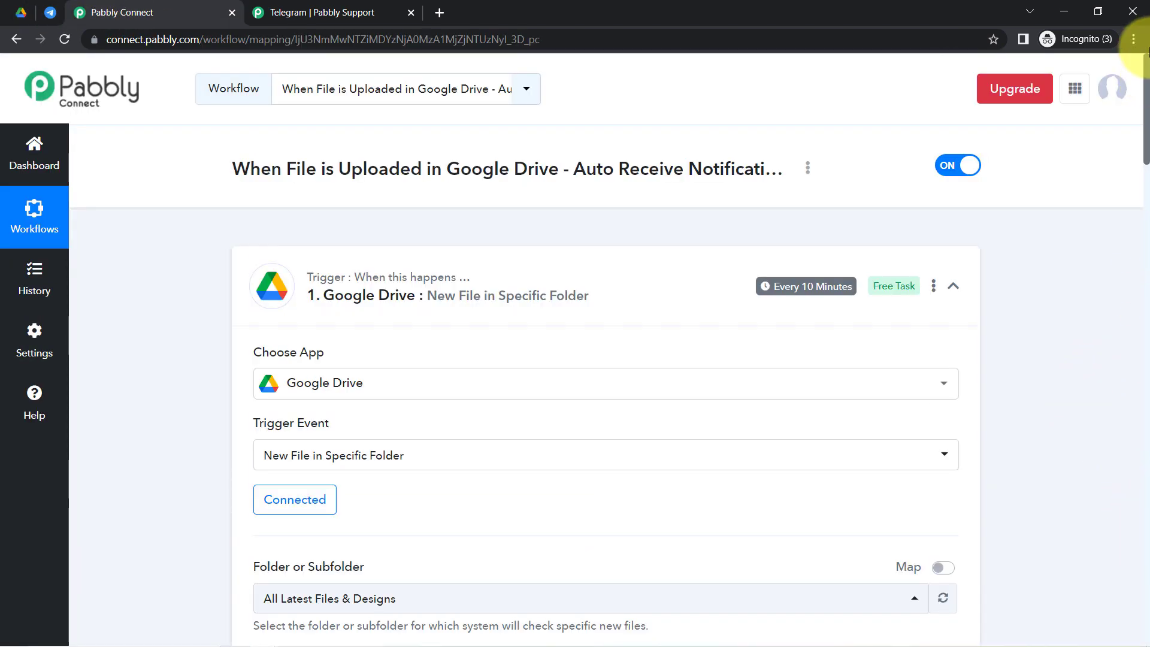
left_click(392, 297)
left_click(399, 416)
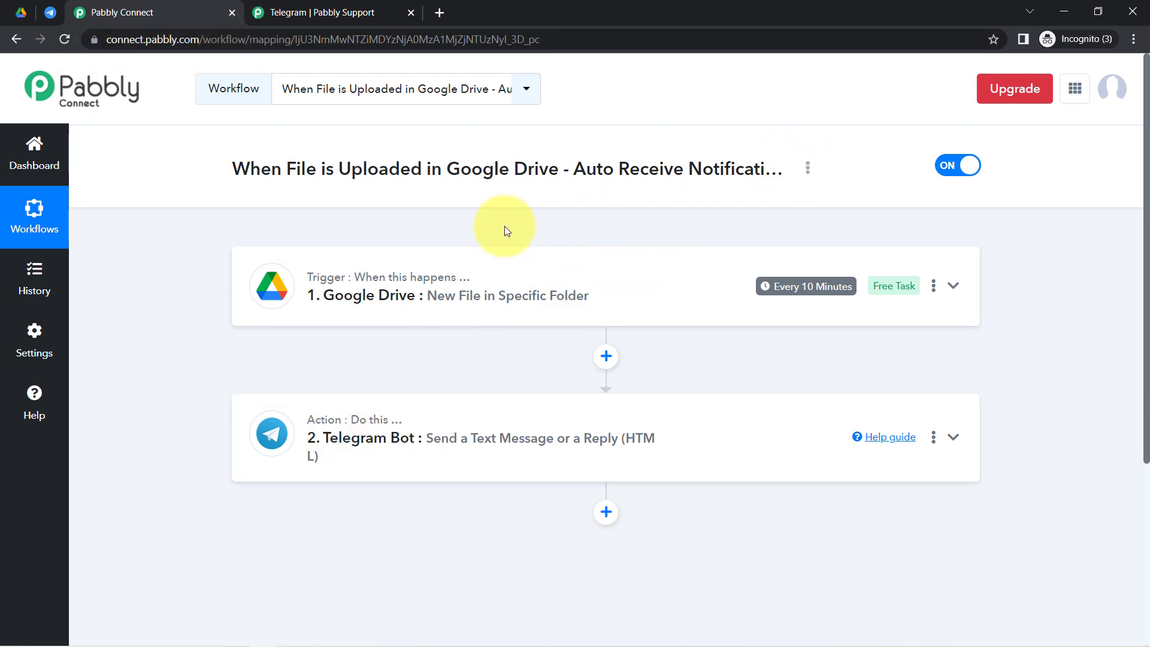
Copy the workflow's share link and close the sharing dialog
left_click(808, 171)
left_click(696, 249)
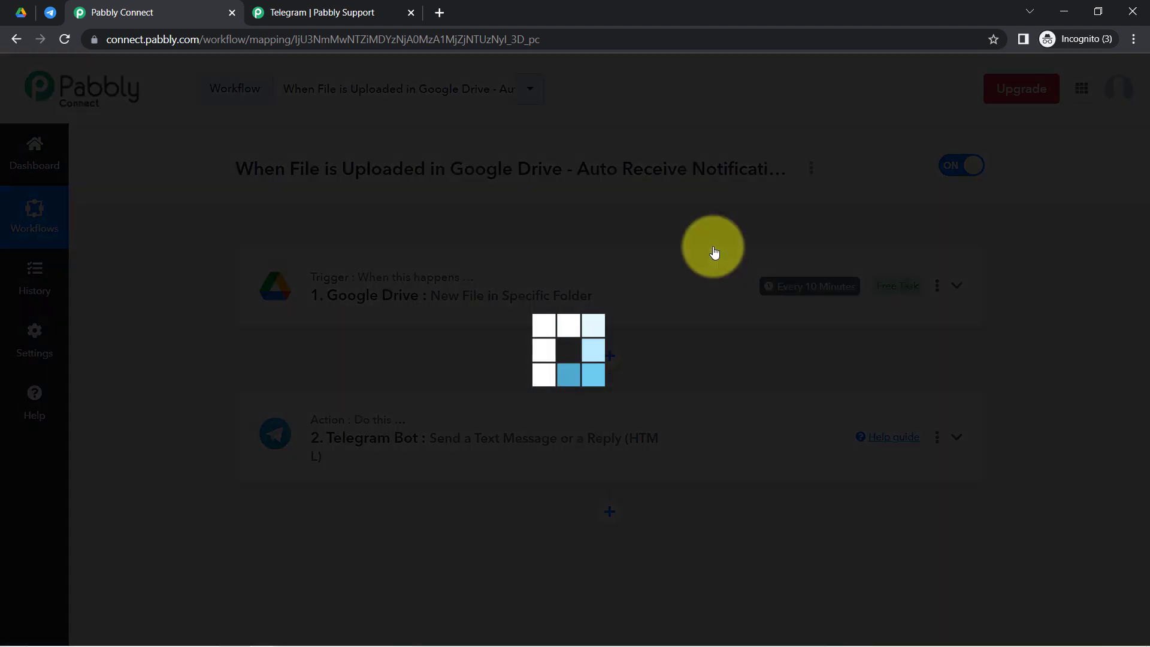
left_click(774, 354)
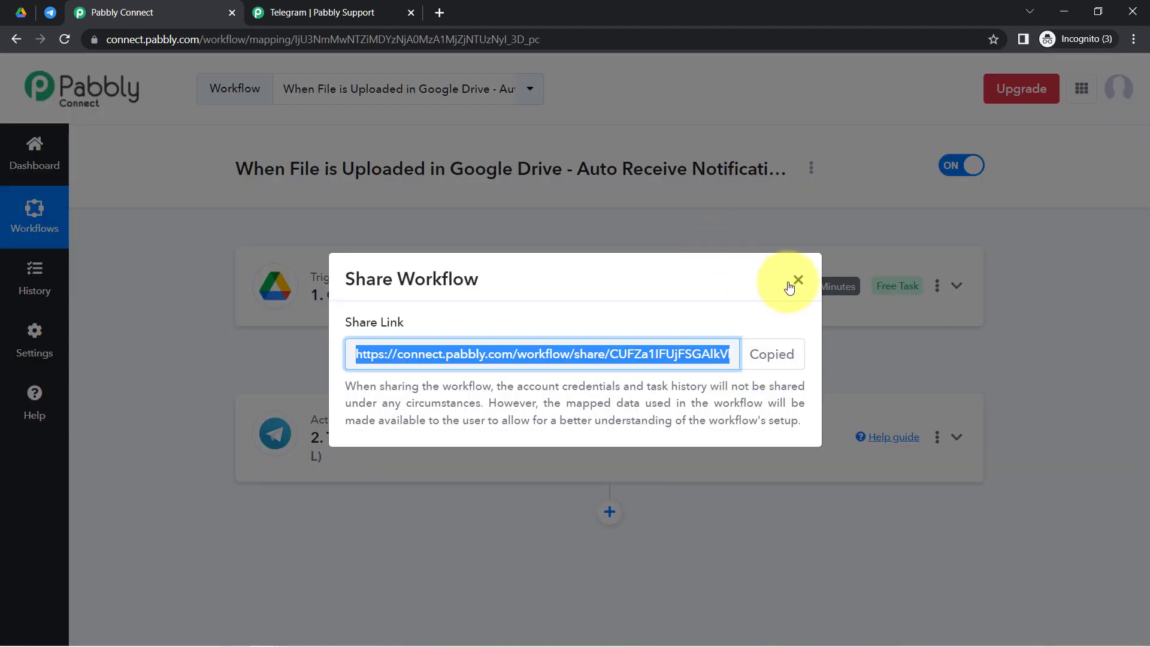
left_click(793, 281)
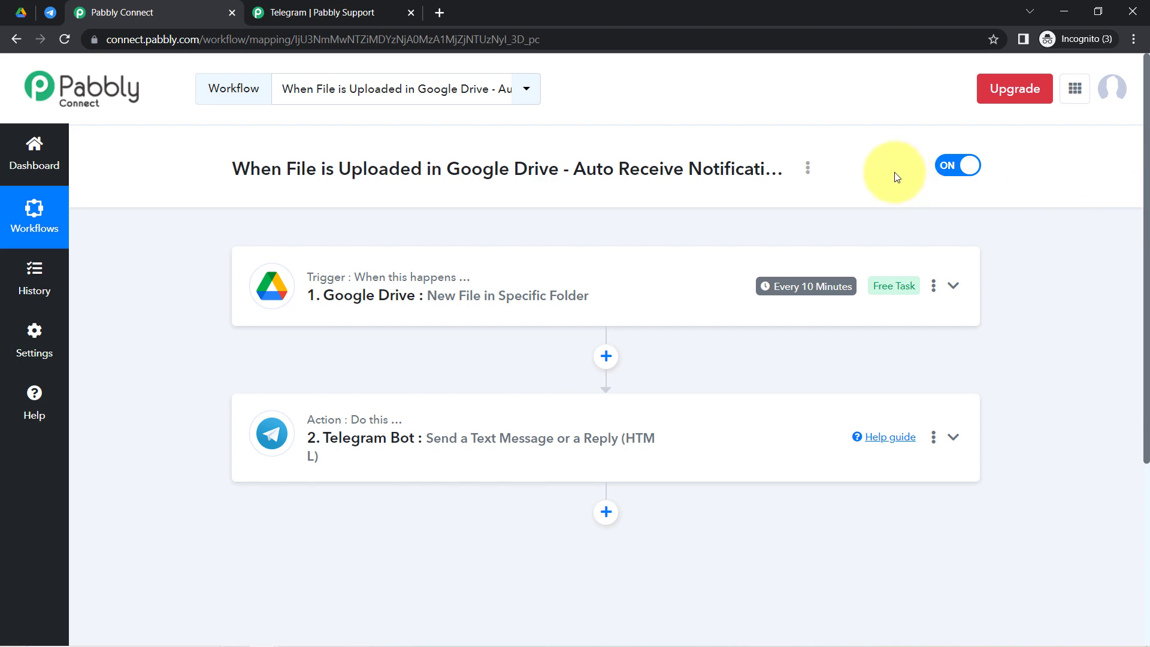
Turn the workflow off and dismiss the confirmation
left_click(946, 170)
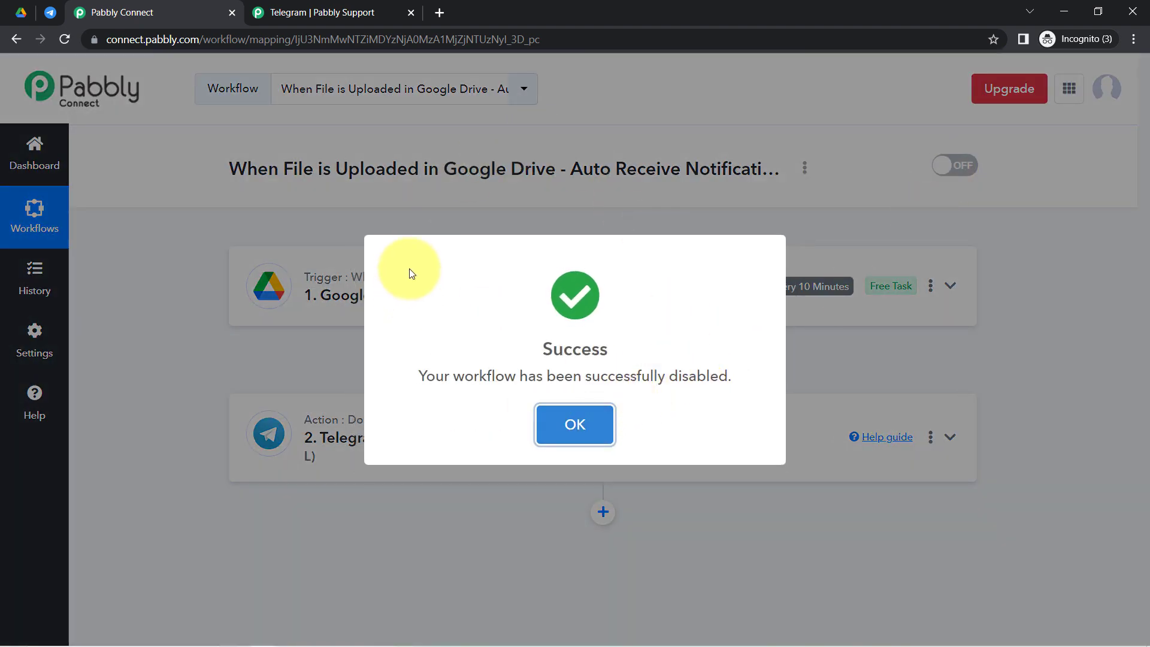
left_click(565, 422)
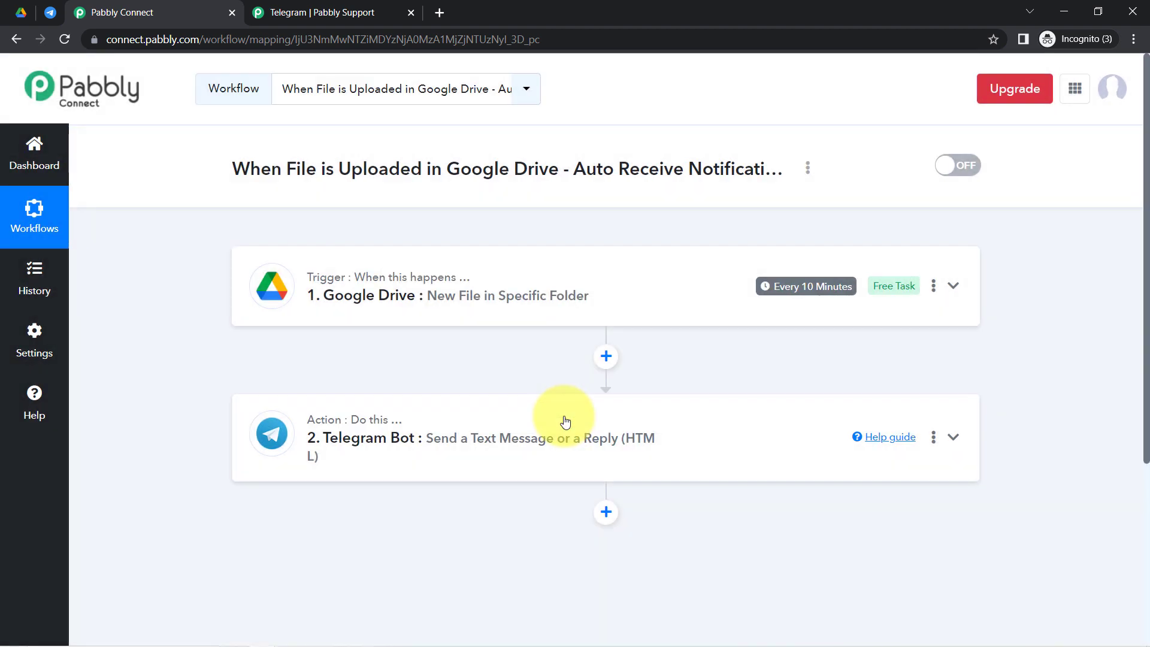